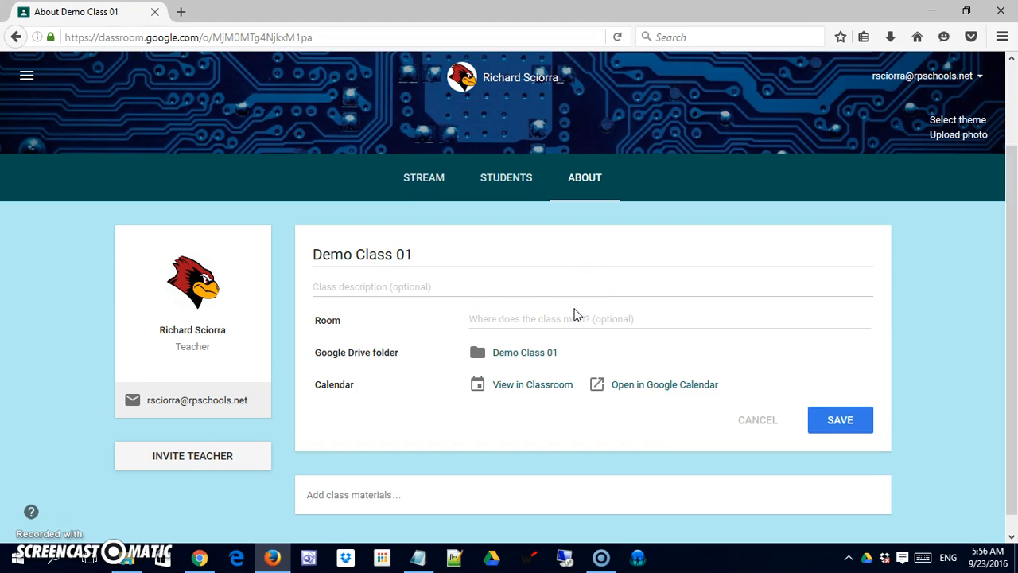
Step: Start an e-mail from the teacher's address on the class page and replace the recipient with a different e-mail address
{"action": "scroll", "coordinate": [576, 314], "scroll_direction": "down", "scroll_amount": 1}
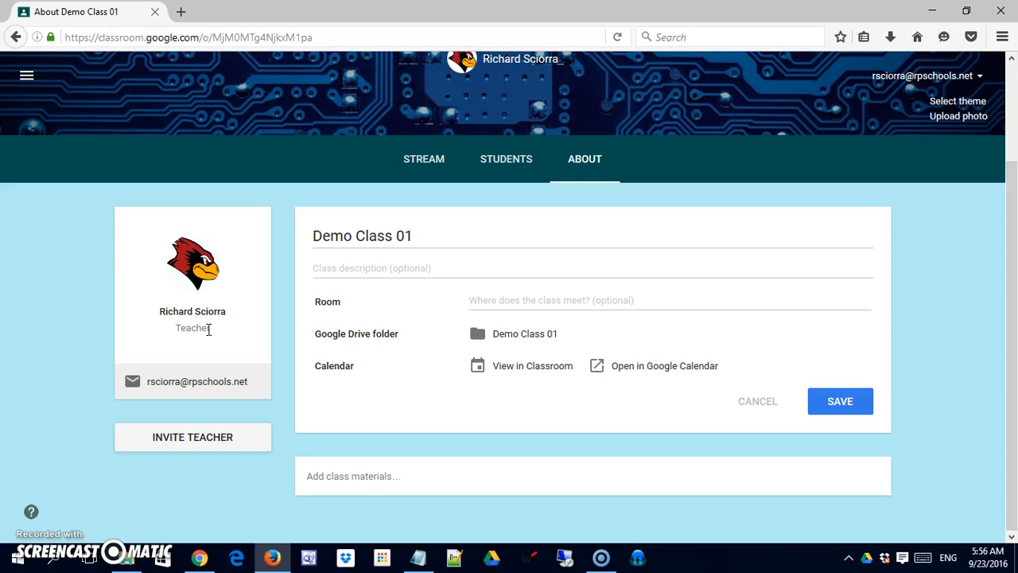
{"action": "left_click", "coordinate": [171, 389]}
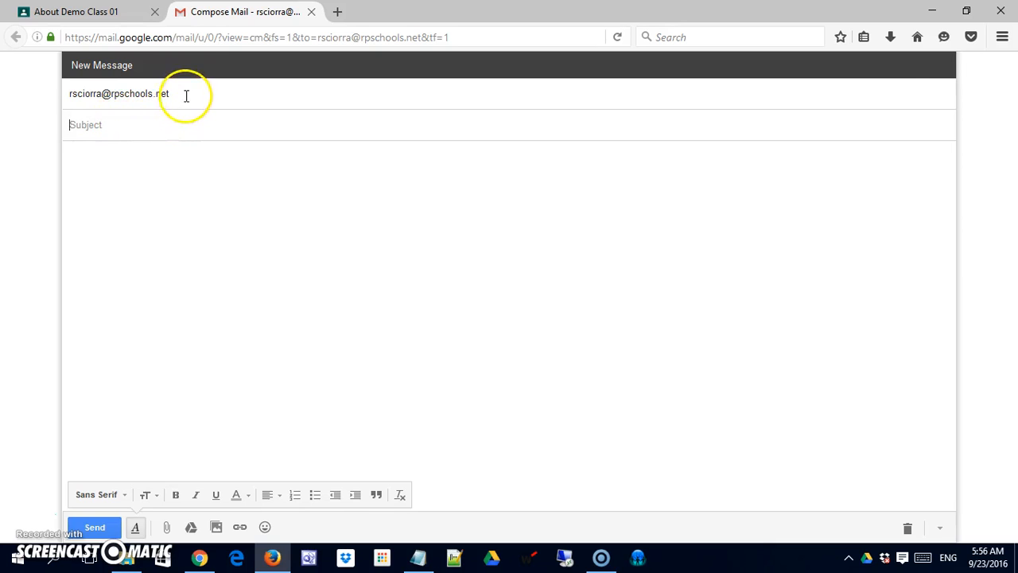
{"action": "left_click", "coordinate": [119, 92]}
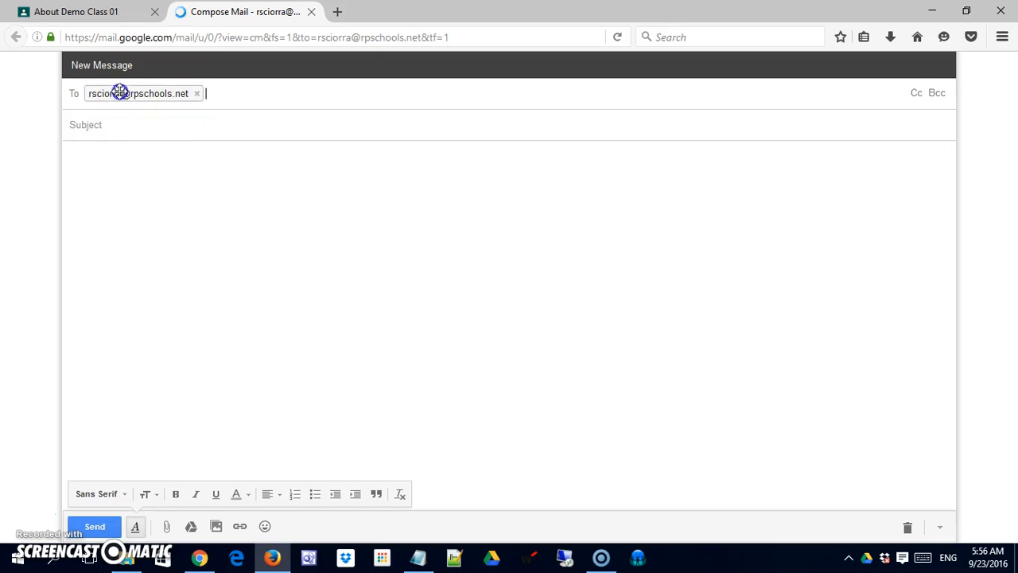
{"action": "left_click", "coordinate": [198, 94]}
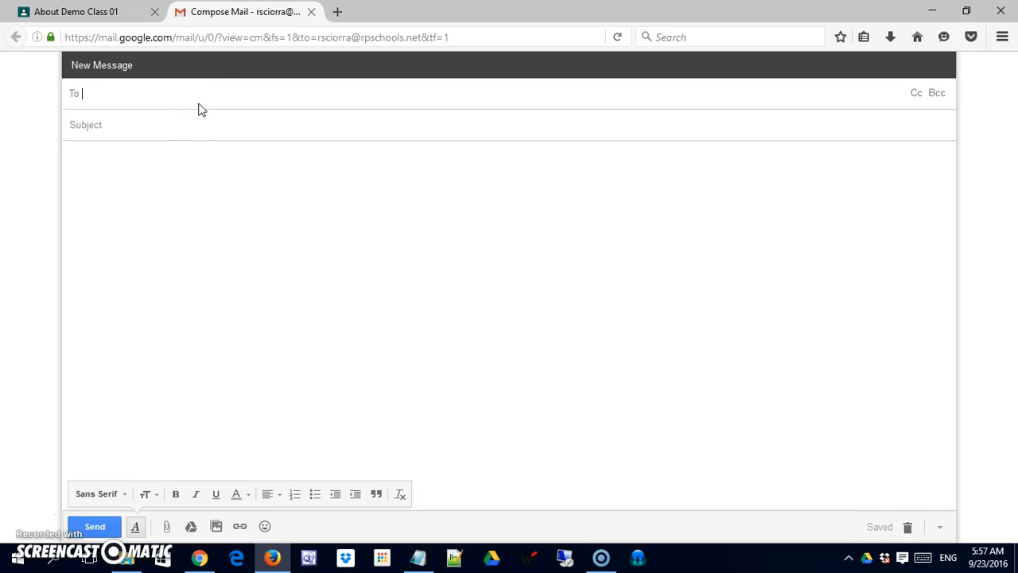
{"action": "type", "text": "user@emai.co"}
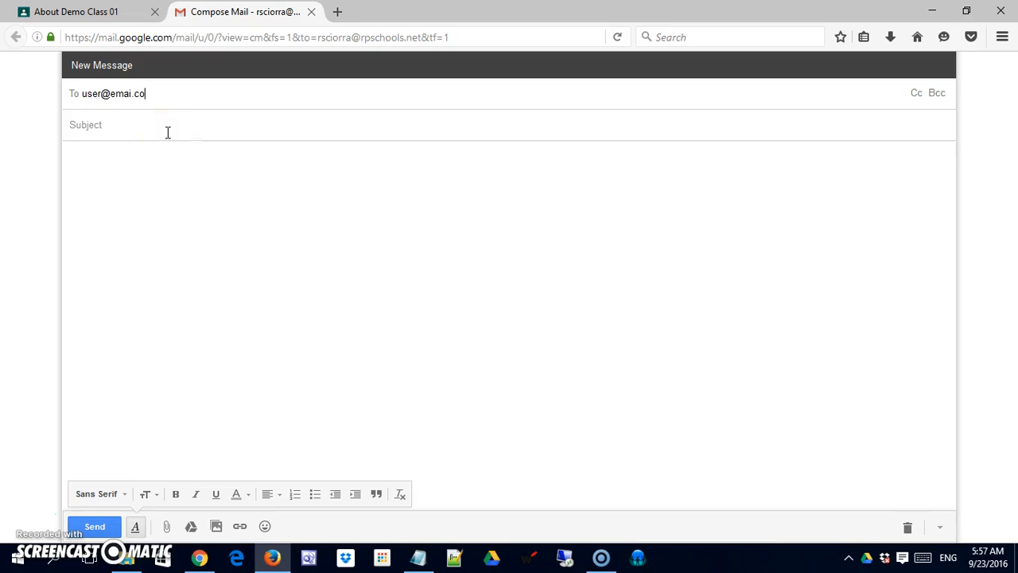
{"action": "key", "text": "BackSpace"}
{"action": "key", "text": "BackSpace"}
{"action": "key", "text": "BackSpace"}
{"action": "type", "text": "l.com"}
Step: Enter the subject "ZCzcc" and the message text "zcZc", and close the draft without sending it
{"action": "left_click", "coordinate": [168, 132]}
{"action": "type", "text": "ZCzcc"}
{"action": "left_click", "coordinate": [166, 207]}
{"action": "type", "text": "zcZc"}
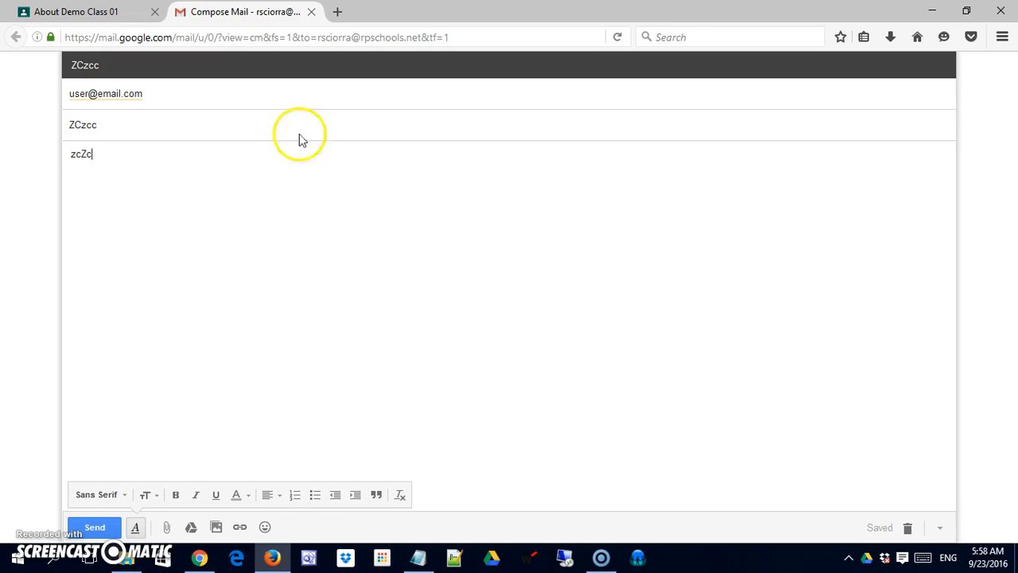
{"action": "left_click", "coordinate": [312, 13]}
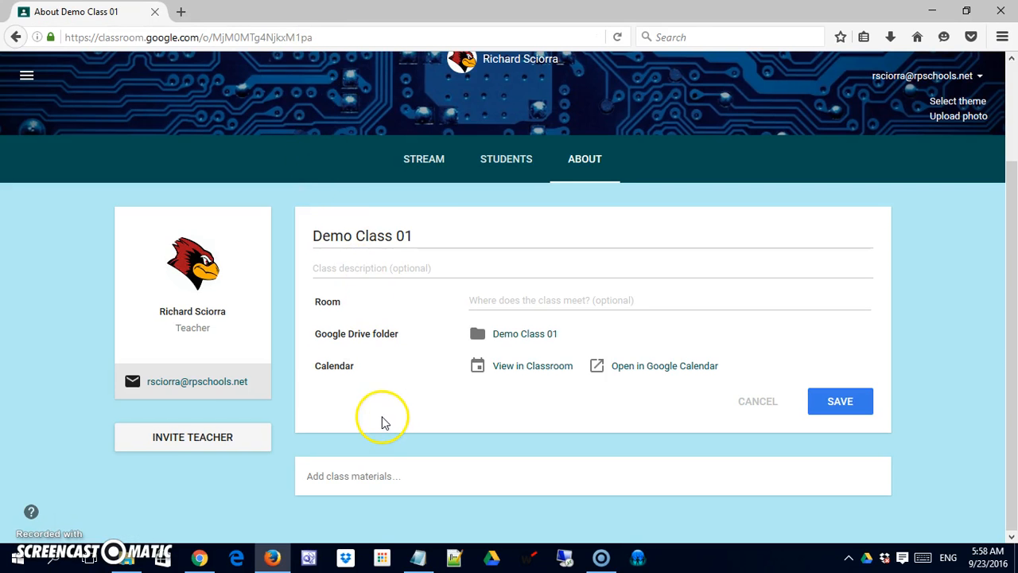
Step: Choose the first listed contact to invite as a teacher of the class and cancel the invitation
{"action": "left_click", "coordinate": [171, 440]}
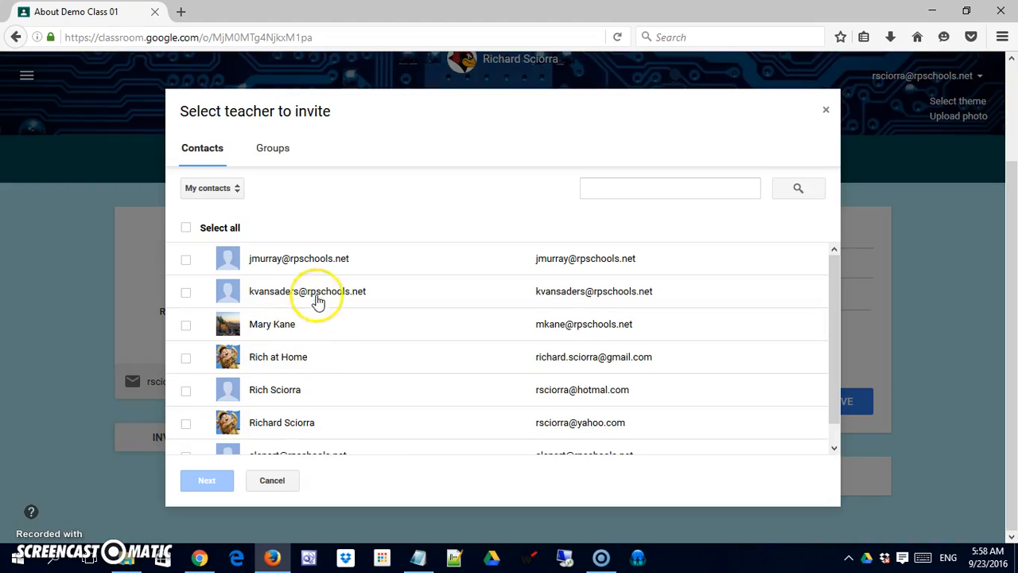
{"action": "left_click", "coordinate": [187, 261]}
{"action": "left_click", "coordinate": [206, 481]}
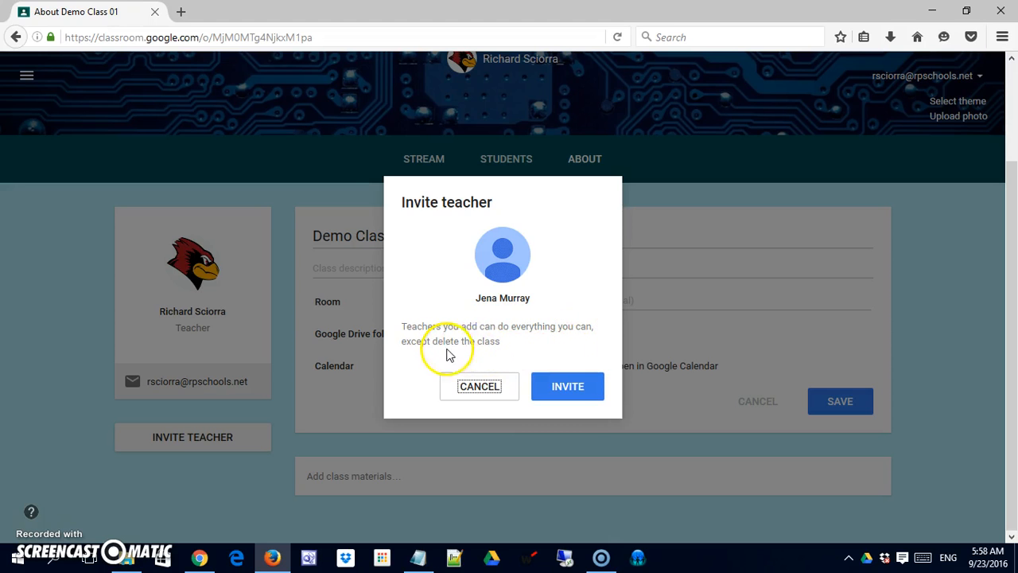
{"action": "left_click", "coordinate": [473, 389]}
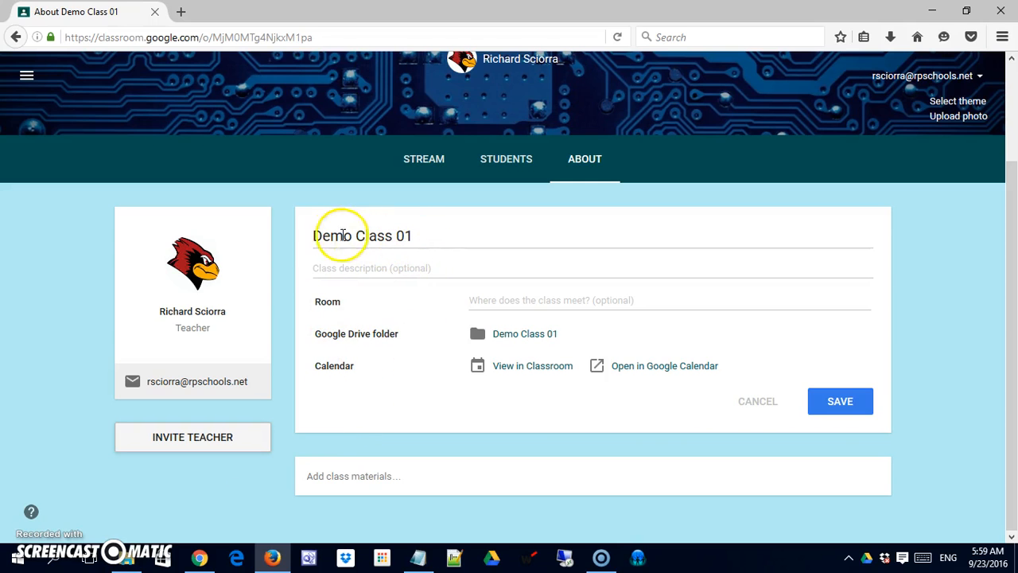
Step: Describe the class as the teacher's "Integrating Technology class", set its room to "Online", and save the class details
{"action": "left_click", "coordinate": [435, 269]}
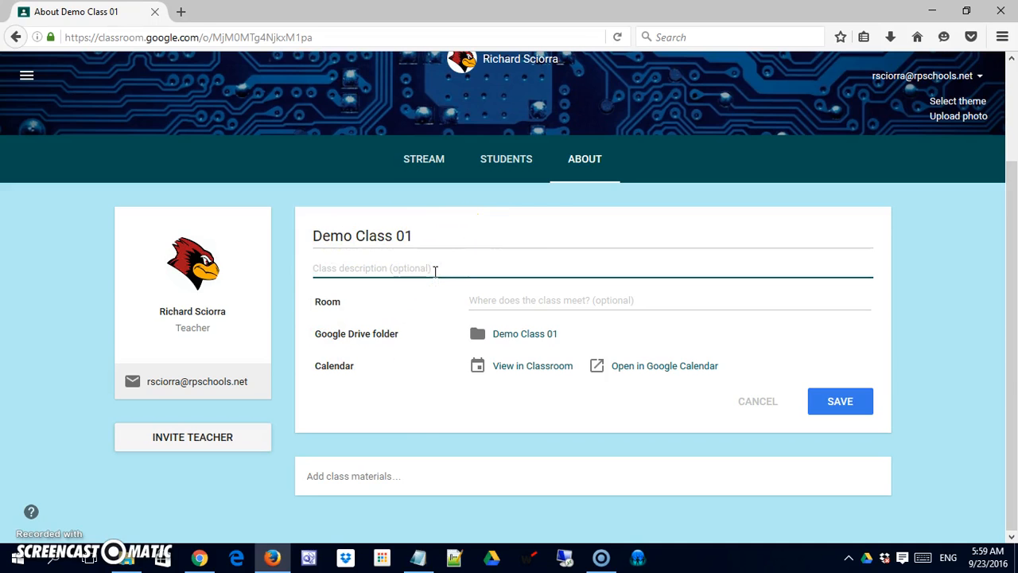
{"action": "left_click", "coordinate": [338, 266]}
{"action": "type", "text": "Mr. Sc"}
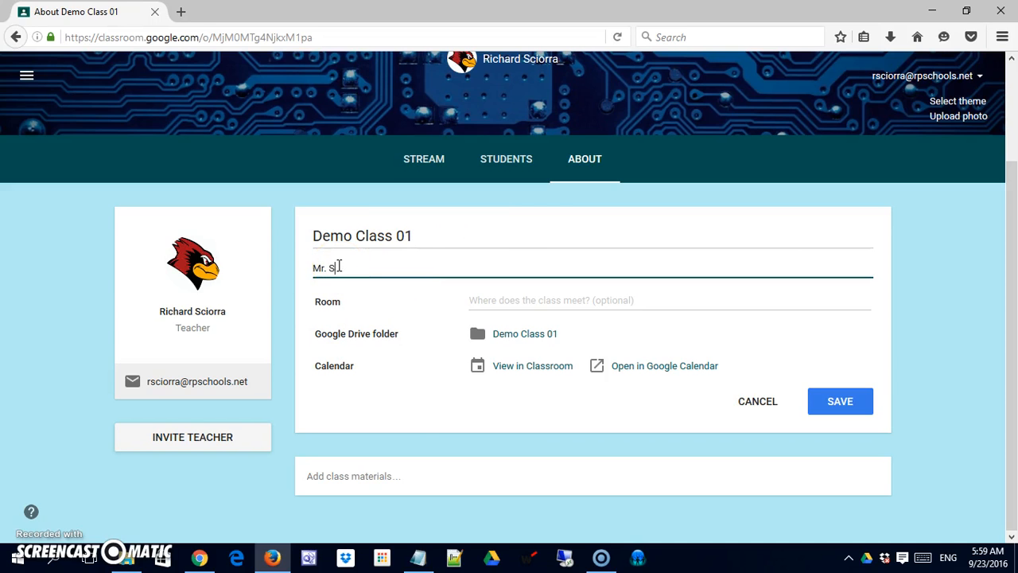
{"action": "type", "text": "io's Integrating Technology class"}
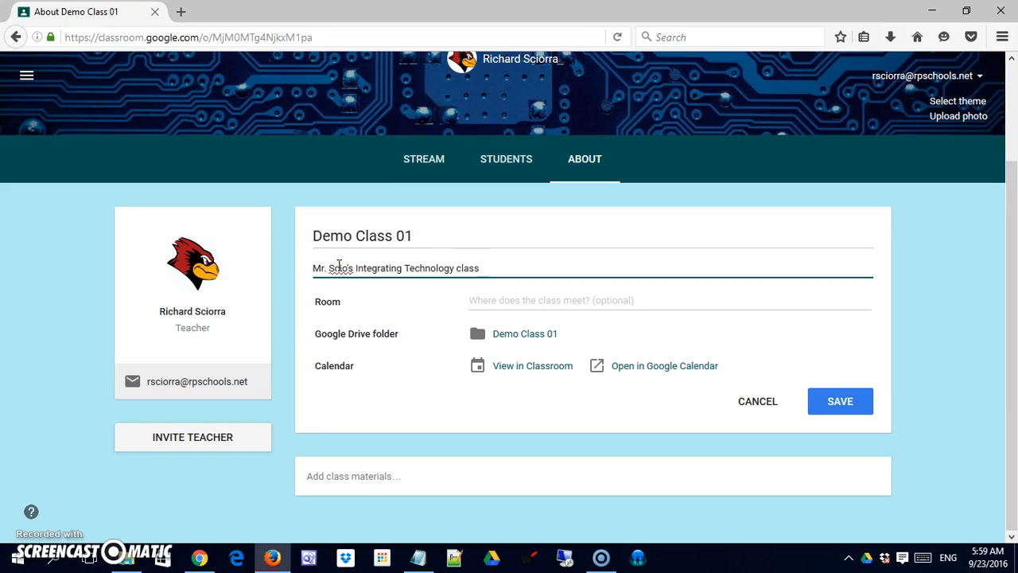
{"action": "left_click", "coordinate": [506, 299]}
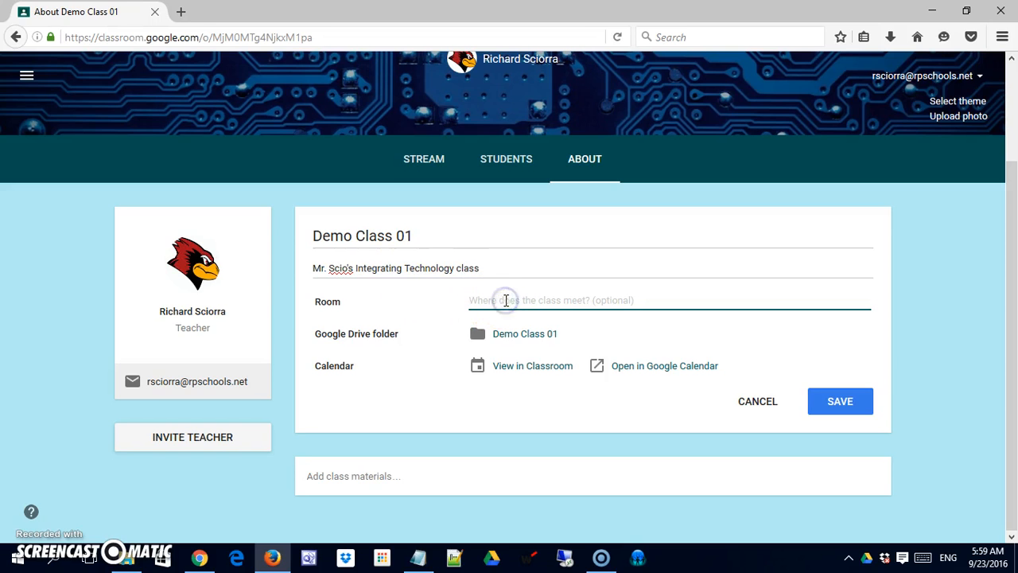
{"action": "type", "text": "Online"}
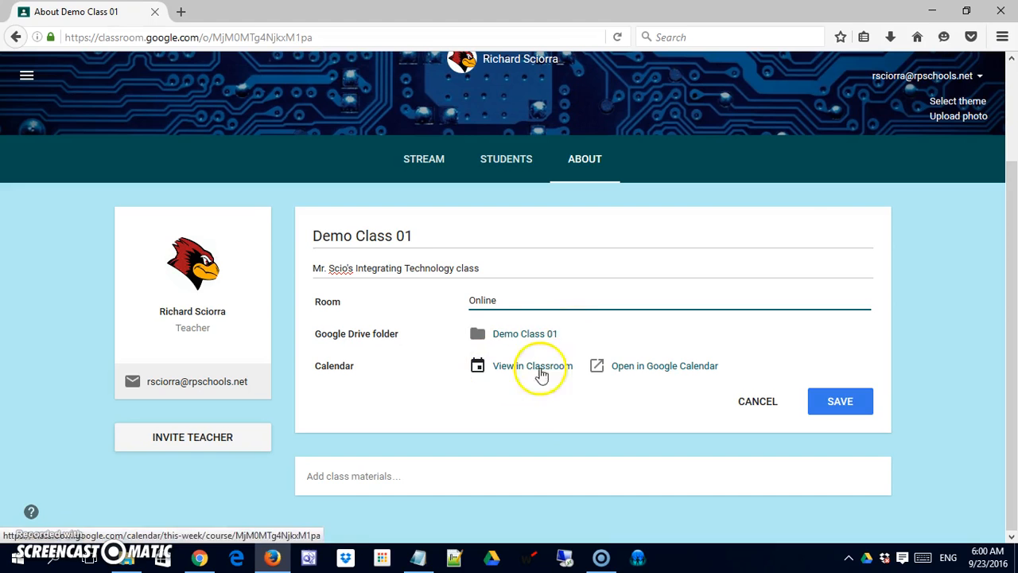
{"action": "left_click", "coordinate": [826, 410]}
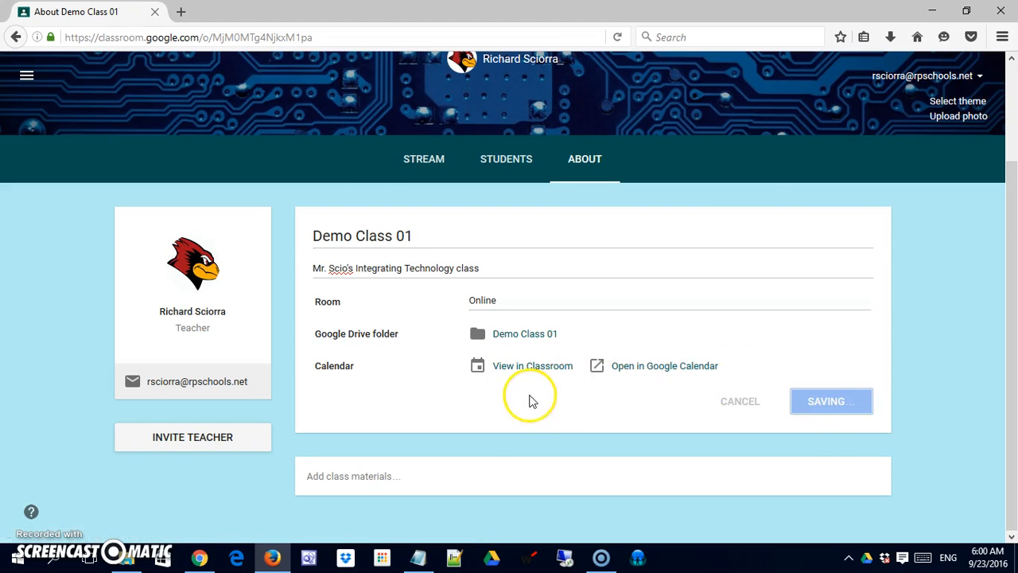
Step: View the class calendar in Classroom and return to the class's About page
{"action": "left_click", "coordinate": [437, 406]}
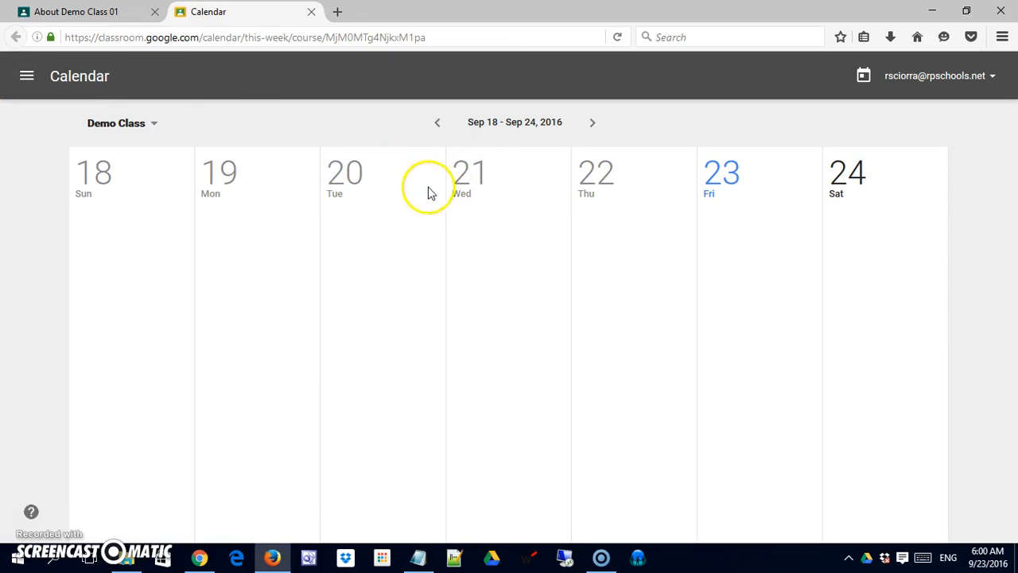
{"action": "left_click", "coordinate": [313, 11]}
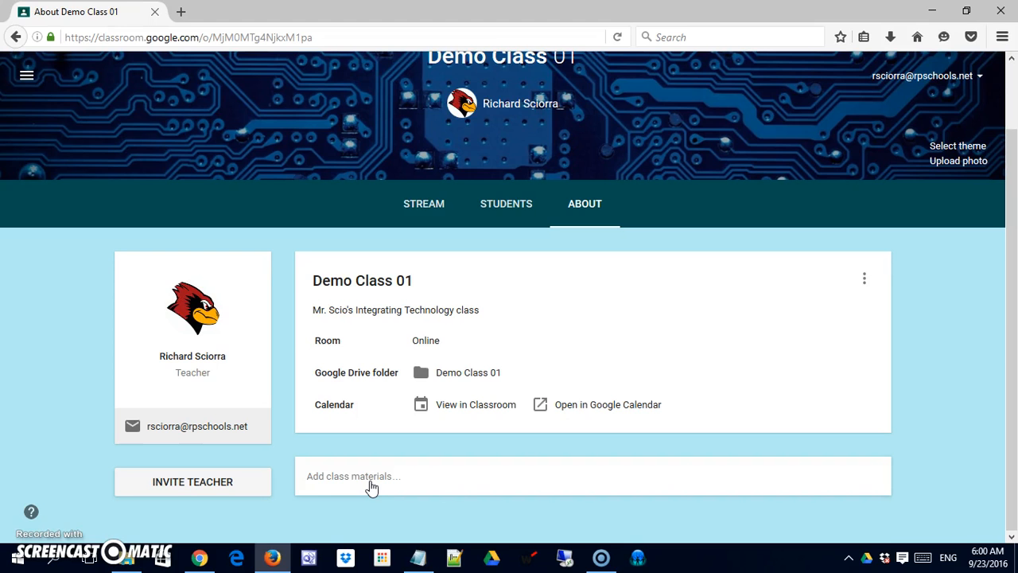
Step: Start a new class material on the About page with the title "About Me"
{"action": "left_click", "coordinate": [372, 481]}
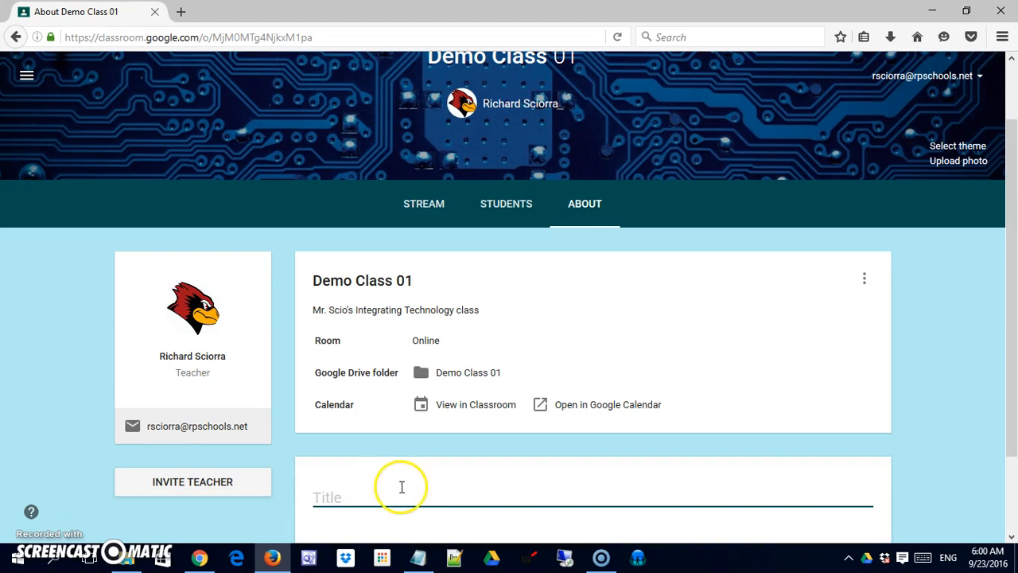
{"action": "scroll", "coordinate": [685, 433], "scroll_direction": "down", "scroll_amount": 2}
{"action": "left_click", "coordinate": [376, 401]}
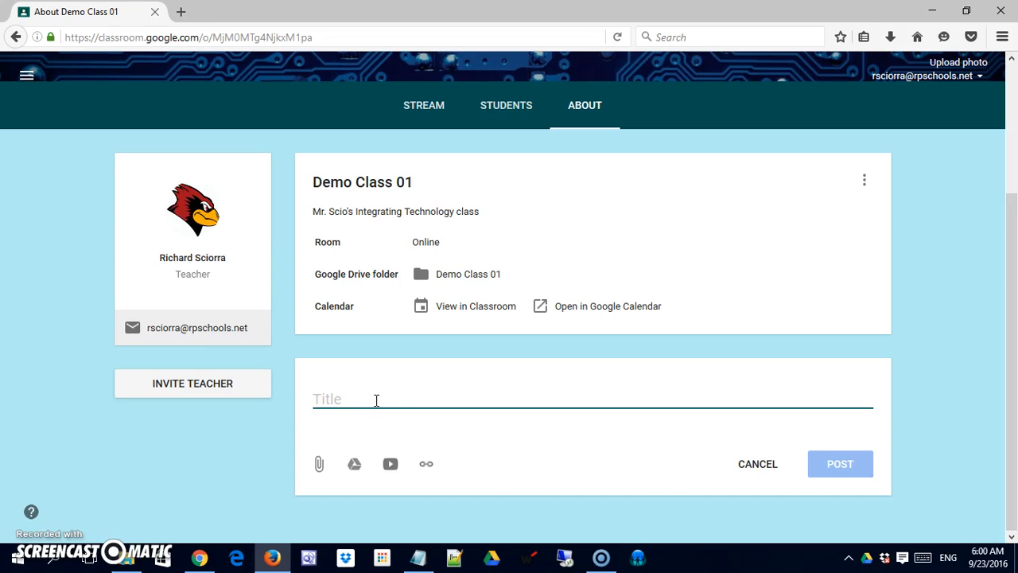
{"action": "type", "text": "About Me"}
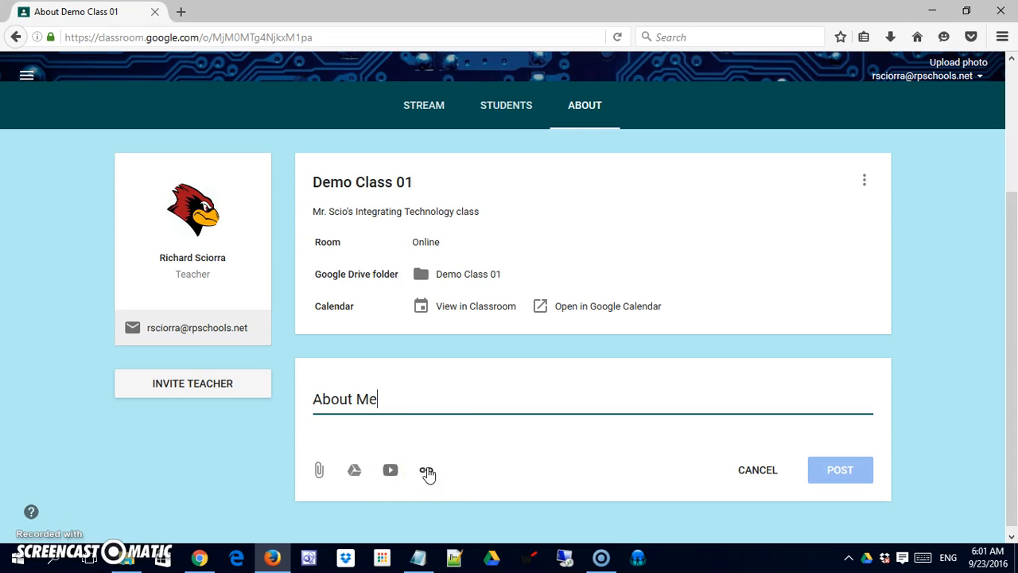
{"action": "left_click", "coordinate": [356, 472]}
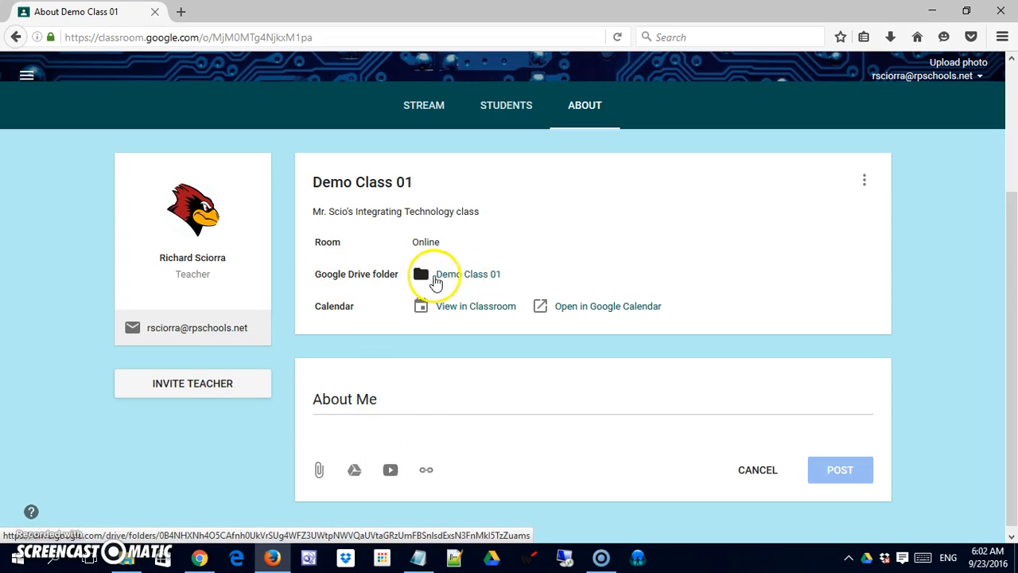
Step: Create a new Google Docs document in the shared Demo Class 01 Drive folder
{"action": "left_click", "coordinate": [466, 278]}
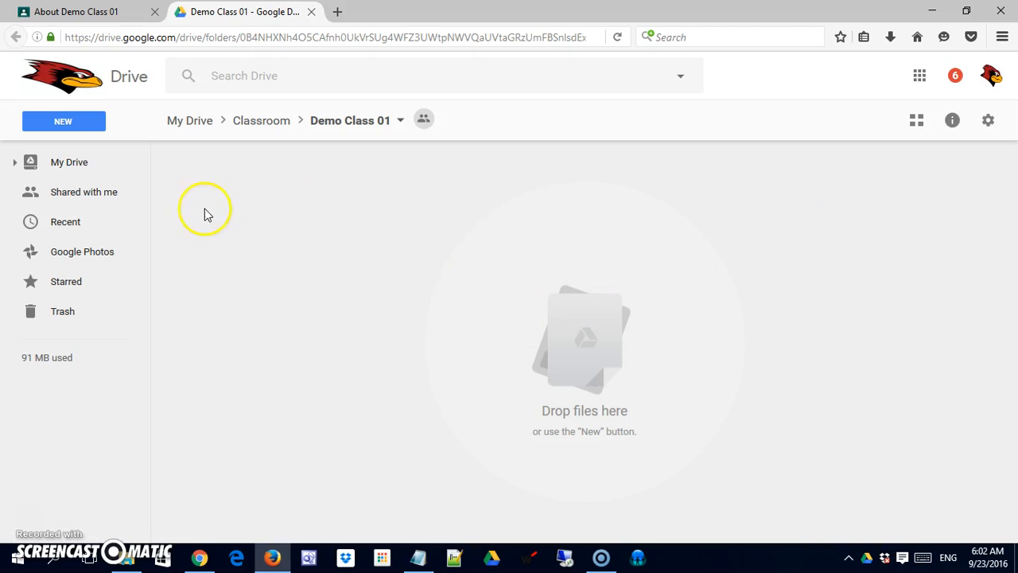
{"action": "left_click", "coordinate": [70, 123]}
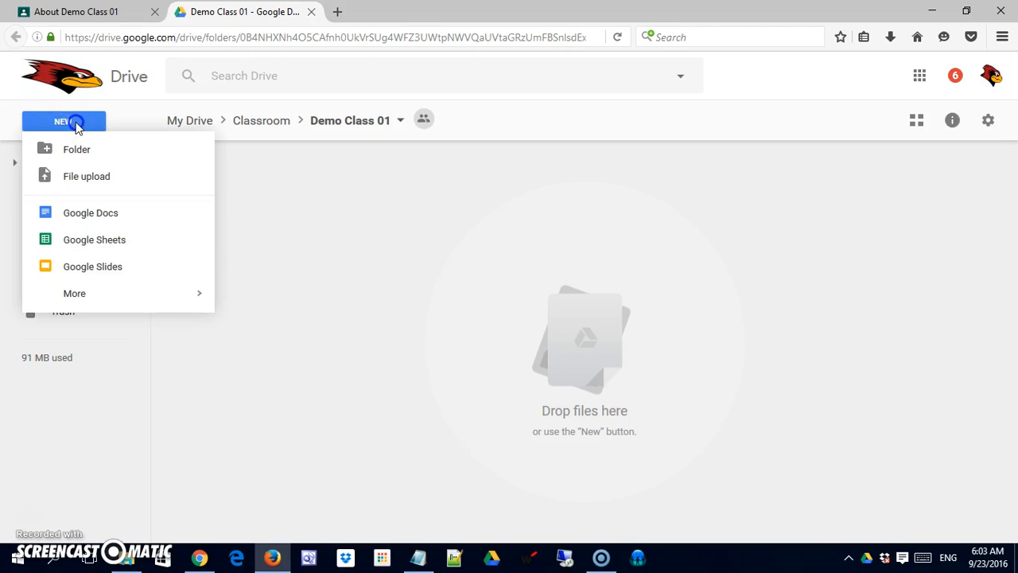
{"action": "left_click", "coordinate": [82, 223]}
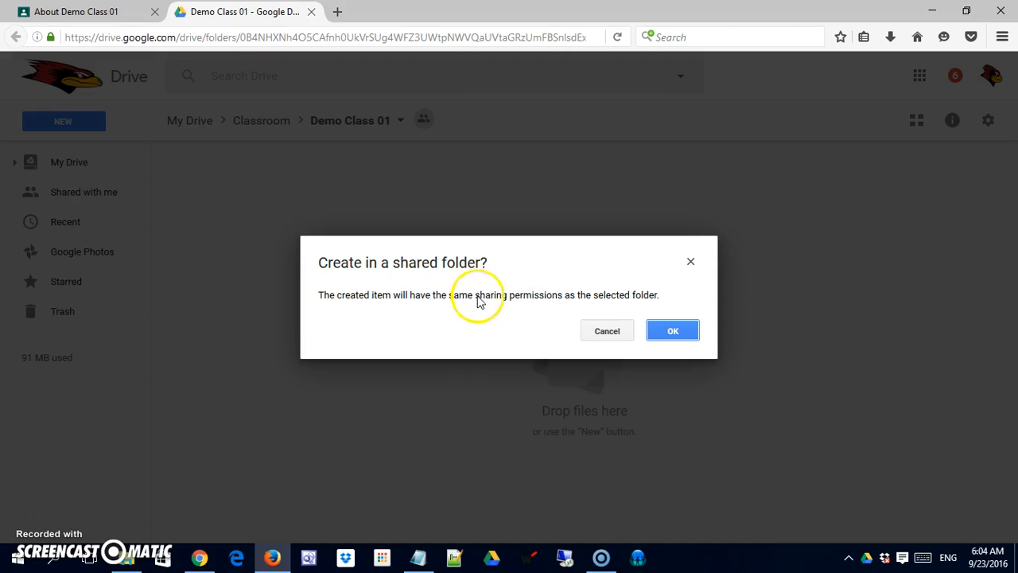
{"action": "left_click", "coordinate": [672, 330]}
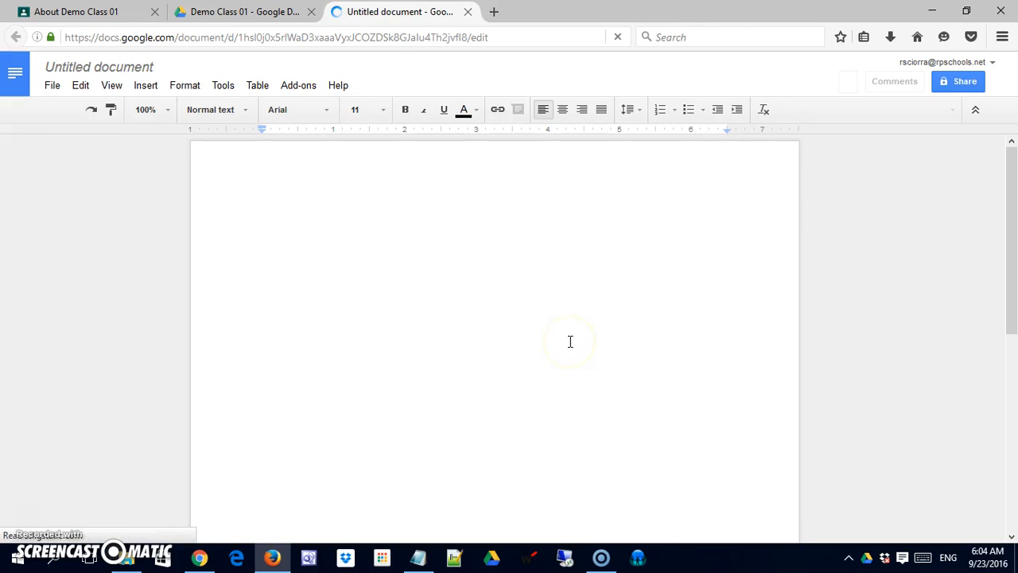
Step: Write "About Me" as the document's first line and paste the copied "Blah, blah" placeholder paragraph below it
{"action": "type", "text": "About "}
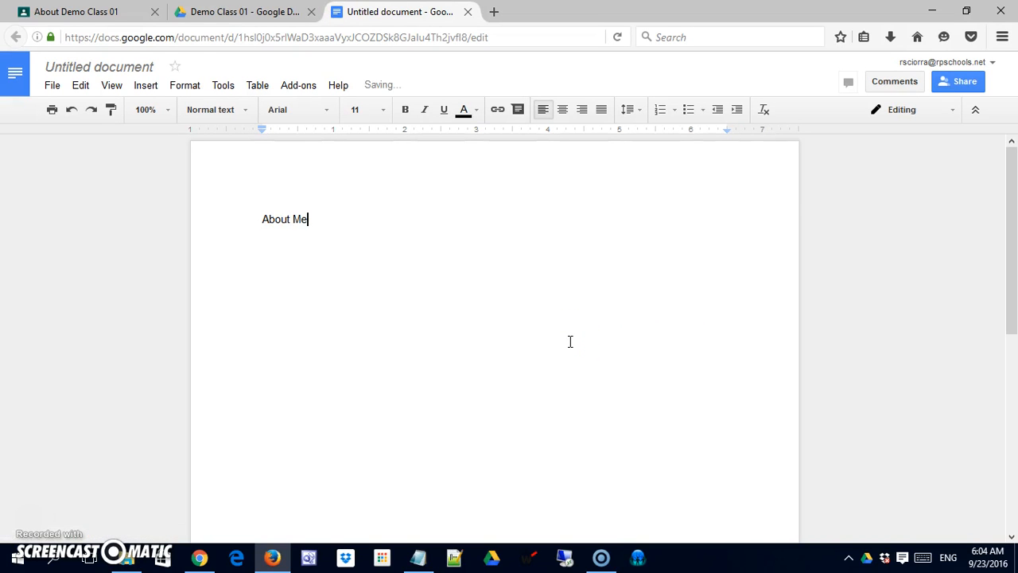
{"action": "type", "text": "Me"}
{"action": "left_click", "coordinate": [321, 232]}
{"action": "key", "text": "Return"}
{"action": "key", "text": "ctrl+v"}
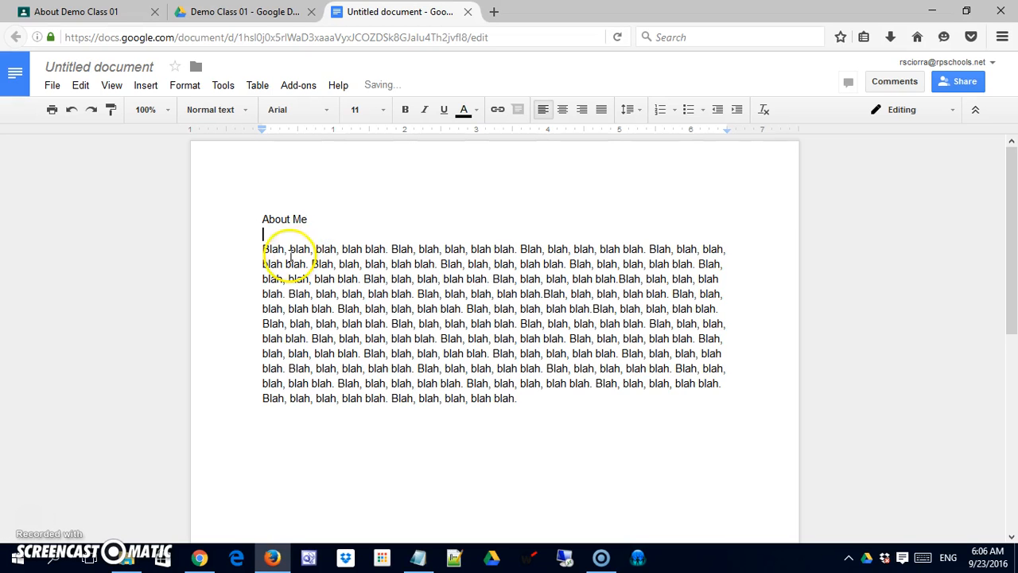
Step: Insert the cartoon teacher at a green chalkboard from an image search for "teacher" between the "About Me" line and the paragraph
{"action": "left_click", "coordinate": [234, 213]}
{"action": "left_click", "coordinate": [294, 232]}
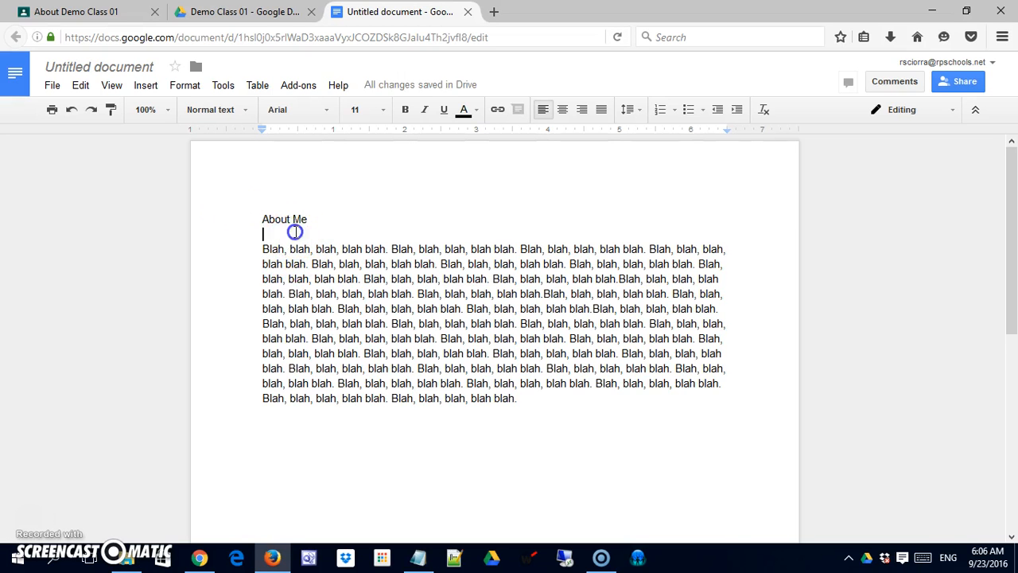
{"action": "left_click", "coordinate": [143, 85]}
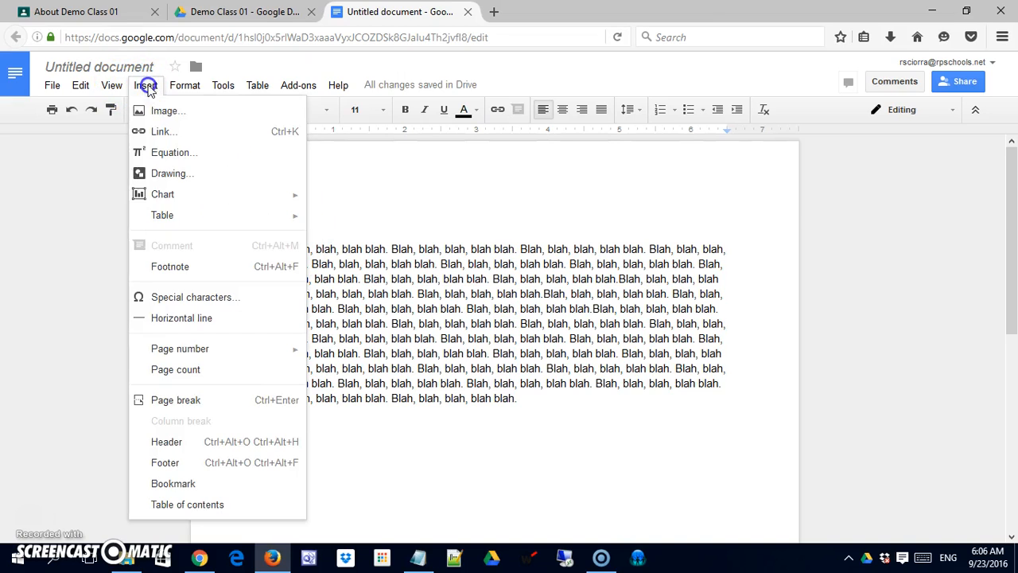
{"action": "left_click", "coordinate": [153, 113]}
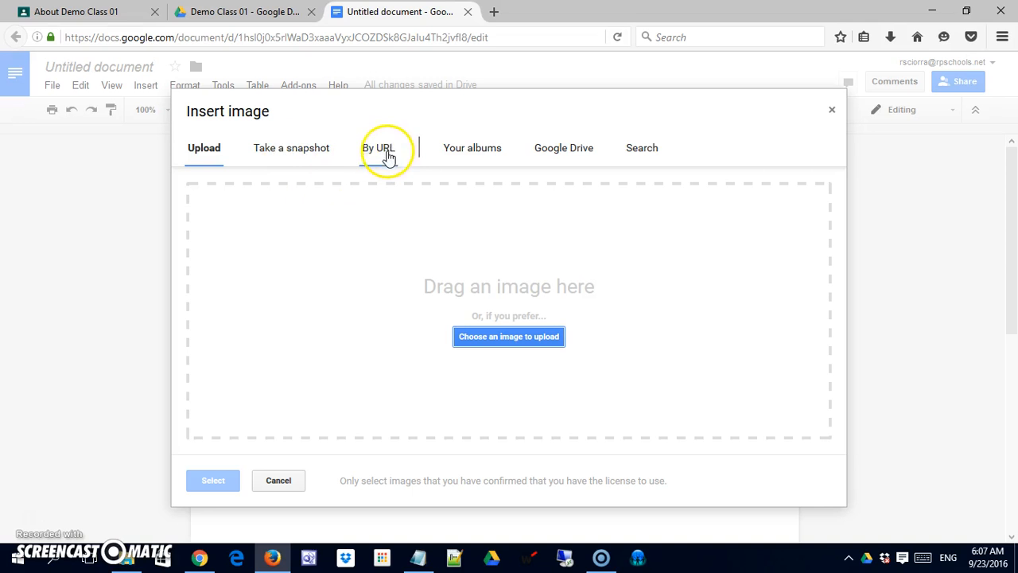
{"action": "left_click", "coordinate": [474, 152]}
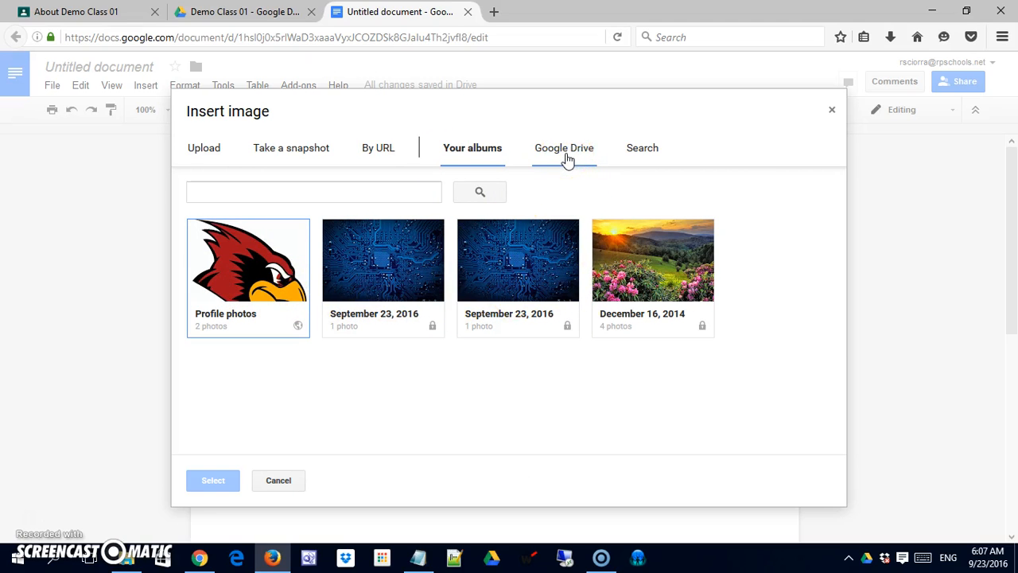
{"action": "left_click", "coordinate": [646, 157]}
{"action": "left_click", "coordinate": [644, 153]}
{"action": "left_click", "coordinate": [353, 201]}
{"action": "type", "text": "teacher"}
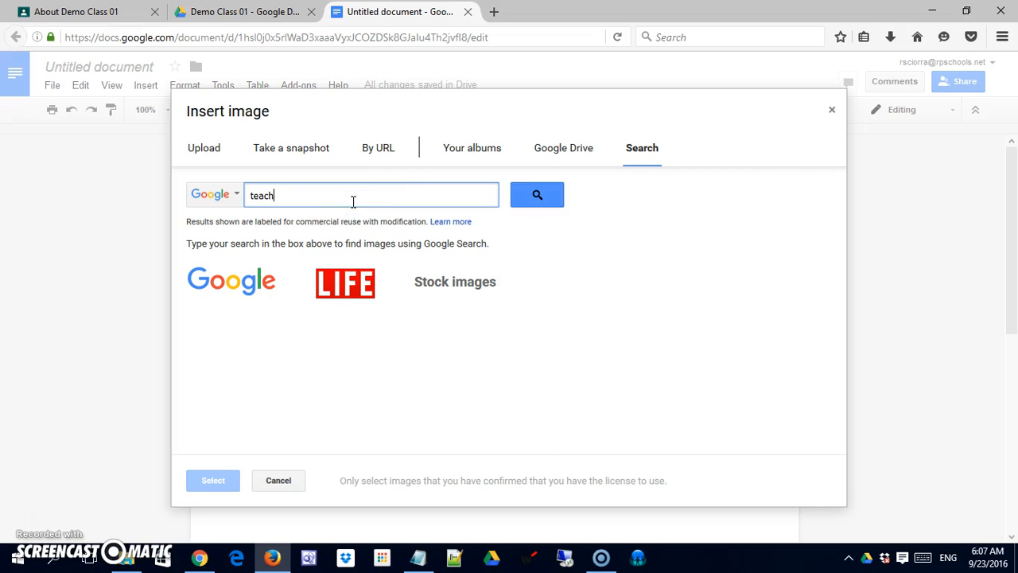
{"action": "key", "text": "Return"}
{"action": "left_click", "coordinate": [227, 318]}
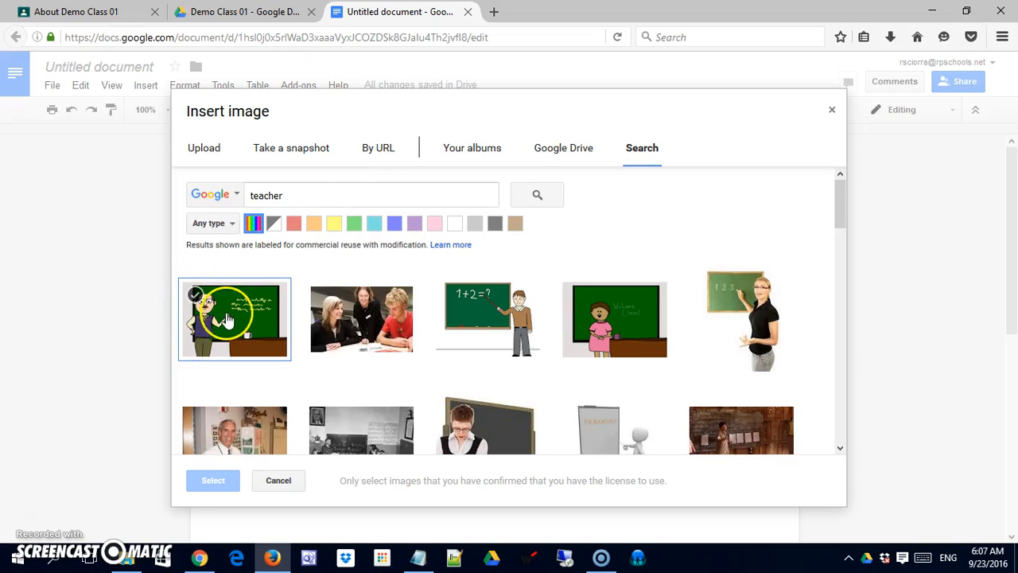
{"action": "left_click", "coordinate": [216, 480]}
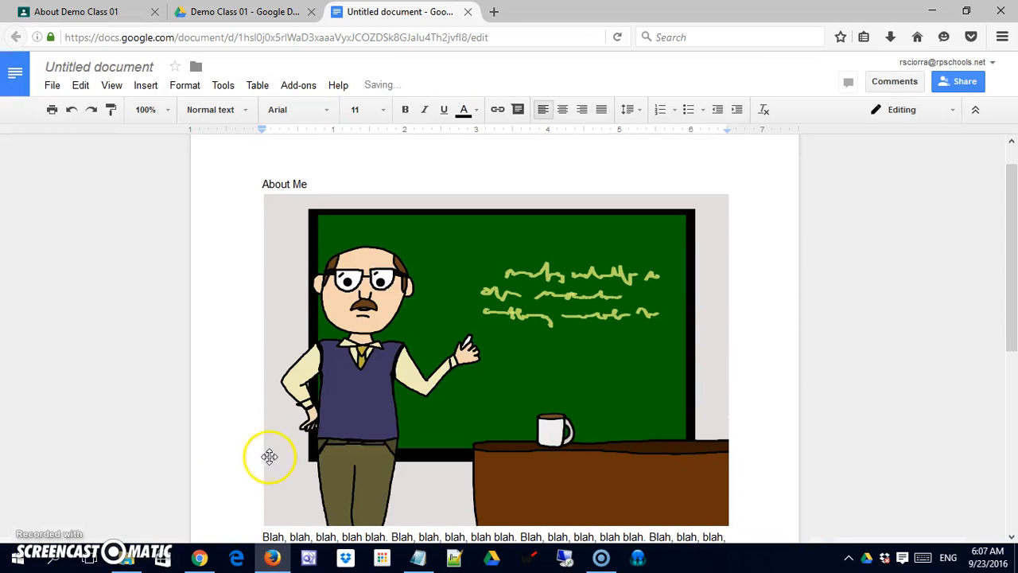
Step: Shrink the teacher picture proportionally to about half its width and wrap the text around it
{"action": "left_click", "coordinate": [600, 427]}
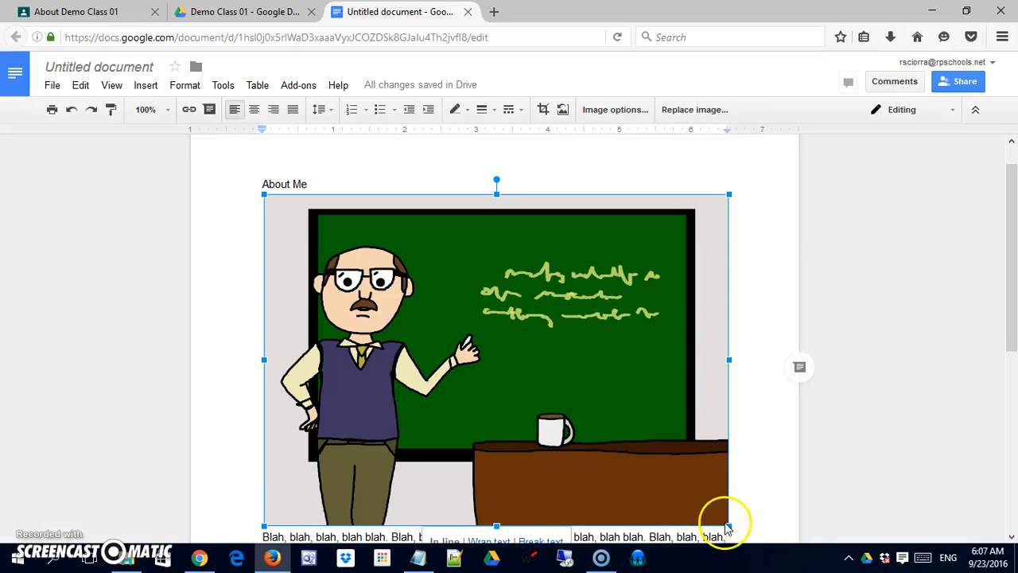
{"action": "left_click_drag", "start_coordinate": [729, 526], "coordinate": [473, 370]}
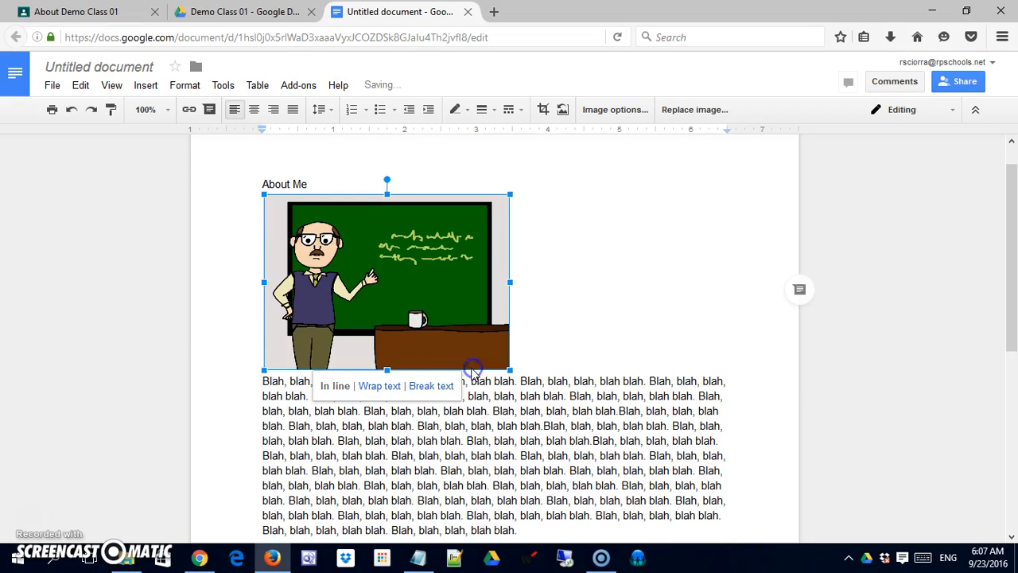
{"action": "left_click", "coordinate": [380, 386]}
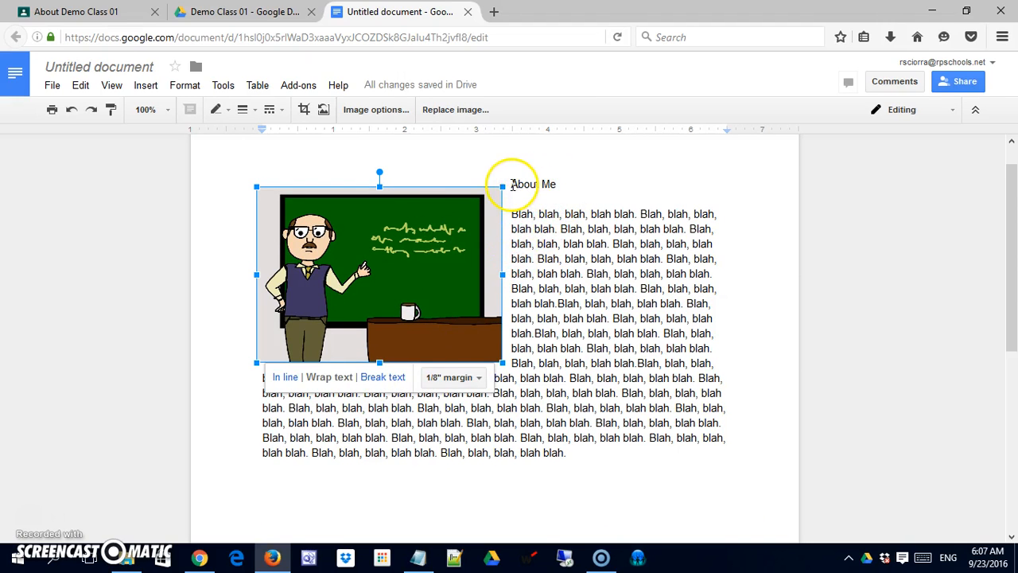
Step: Add two blank lines after "About Me" and move the picture down so it sits below that line, beside the paragraph
{"action": "left_click", "coordinate": [511, 184]}
{"action": "double_click", "coordinate": [588, 182]}
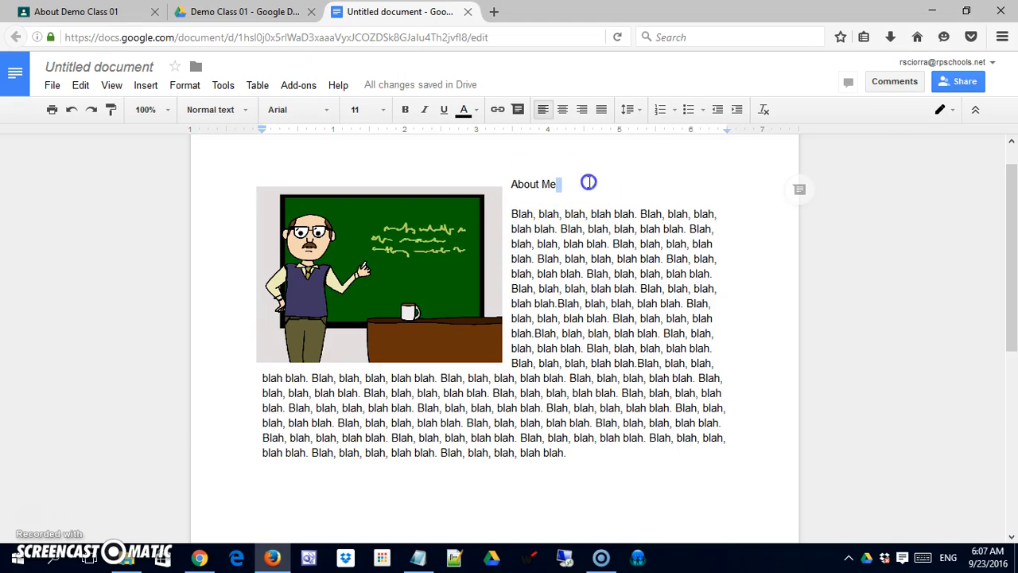
{"action": "key", "text": "Return"}
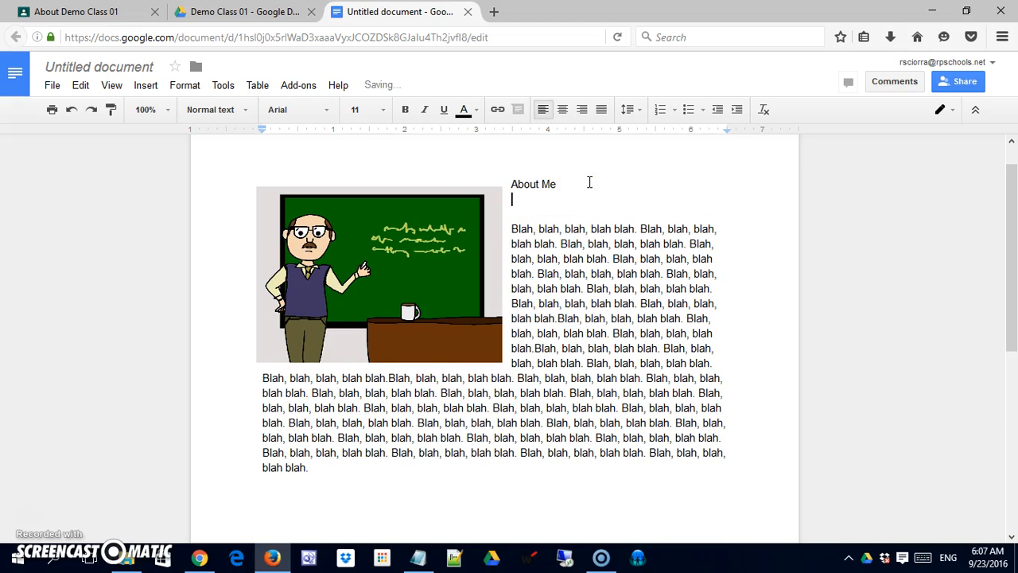
{"action": "key", "text": "Return"}
{"action": "left_click_drag", "start_coordinate": [450, 273], "coordinate": [447, 334]}
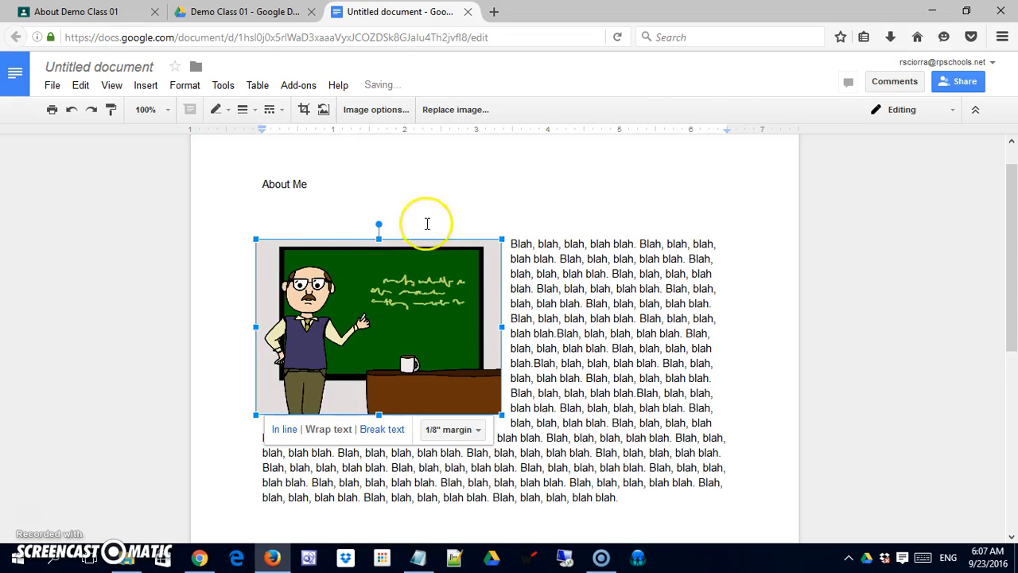
Step: Delete two of the blank lines between the "About Me" line and the picture
{"action": "left_click", "coordinate": [343, 206]}
{"action": "key", "text": "Delete"}
{"action": "key", "text": "Delete"}
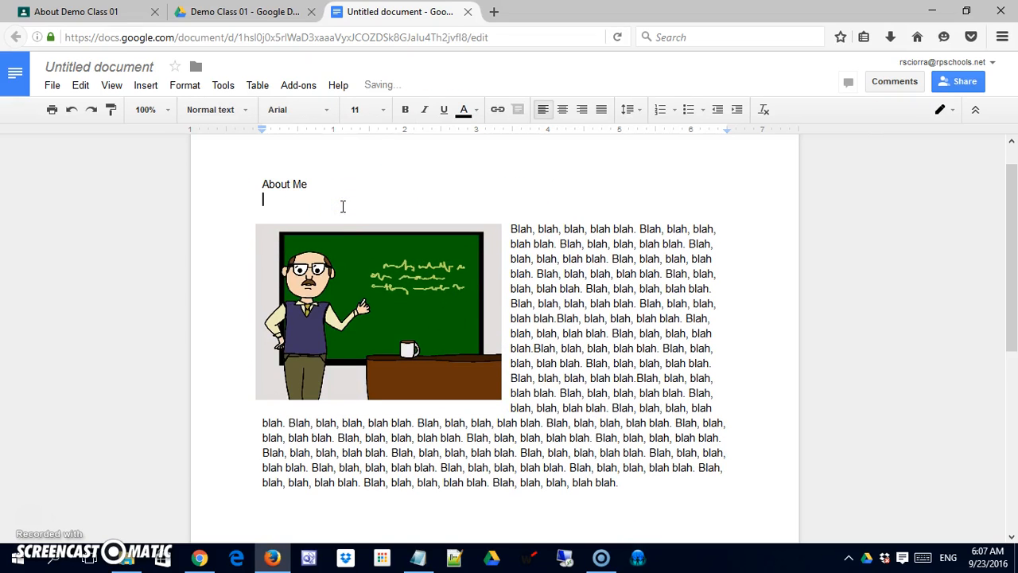
{"action": "left_click", "coordinate": [200, 185]}
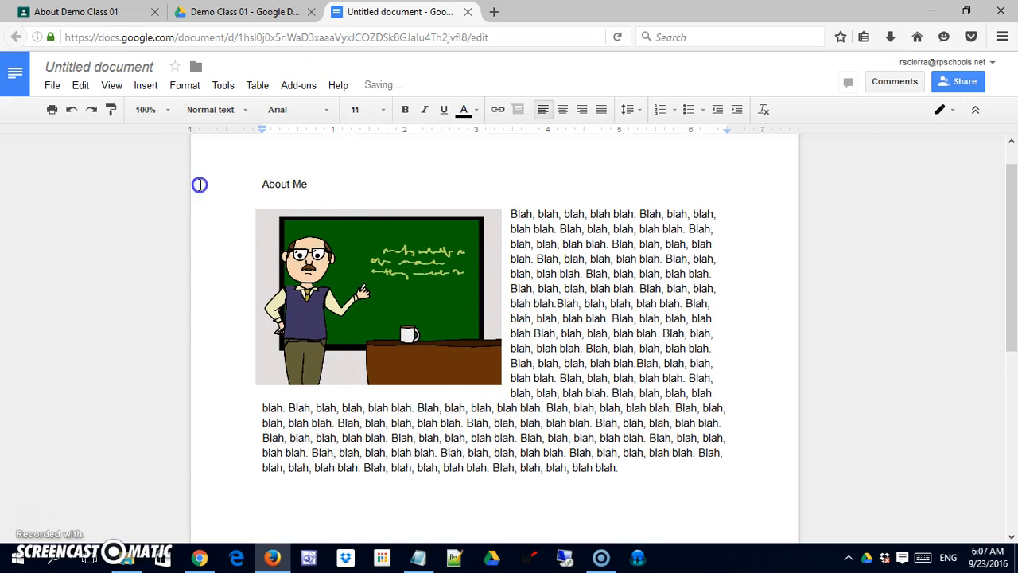
{"action": "left_click", "coordinate": [218, 196]}
{"action": "left_click", "coordinate": [357, 184]}
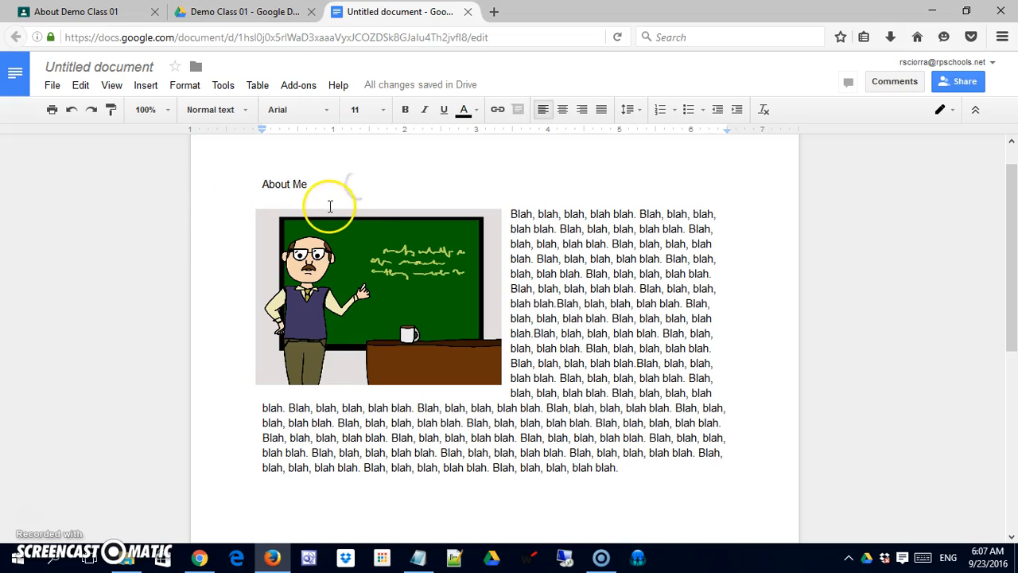
Step: Set the font size of all the text in the document to 14
{"action": "key", "text": "ctrl+a"}
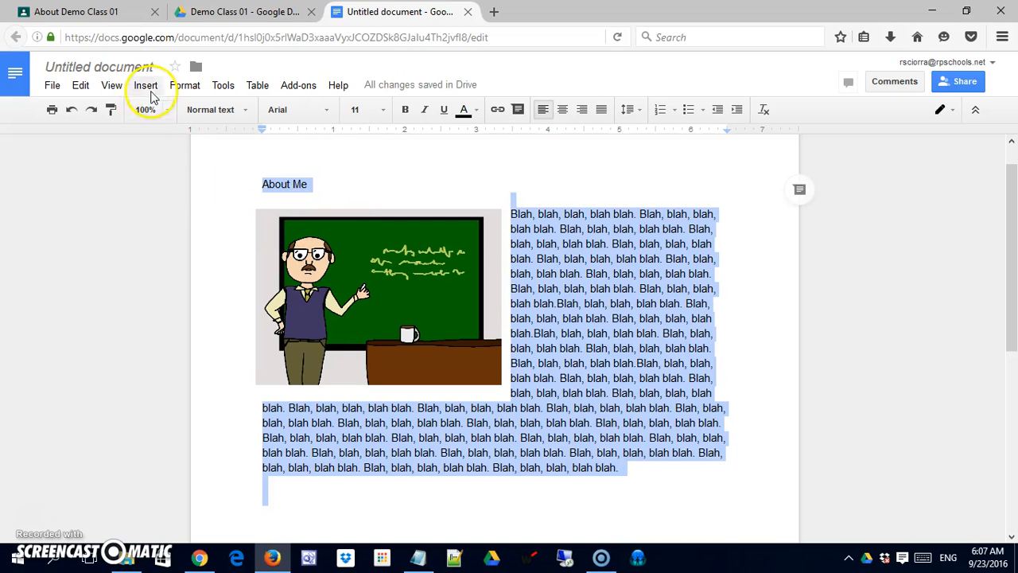
{"action": "left_click", "coordinate": [327, 111]}
{"action": "left_click", "coordinate": [326, 112]}
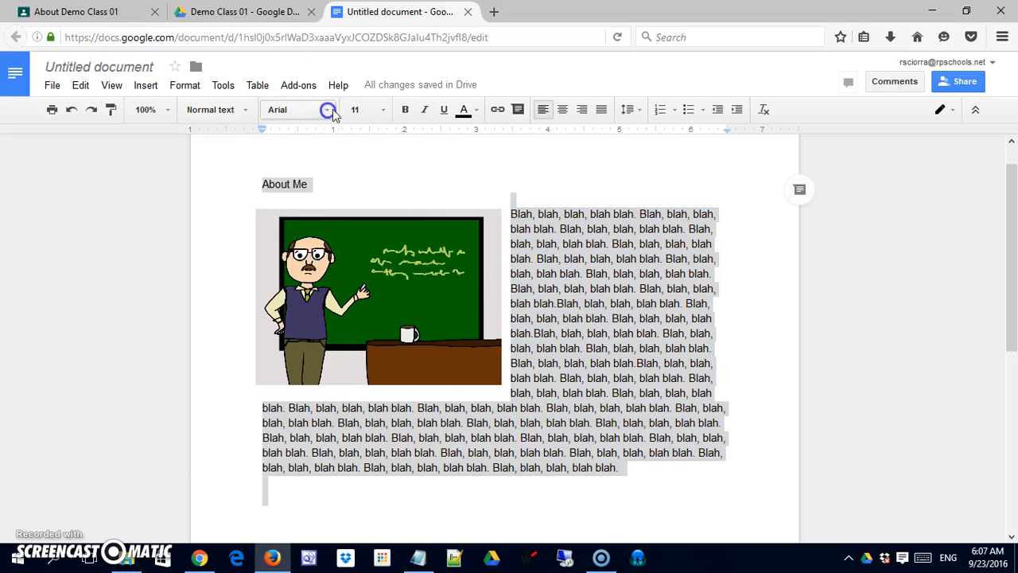
{"action": "left_click", "coordinate": [382, 109]}
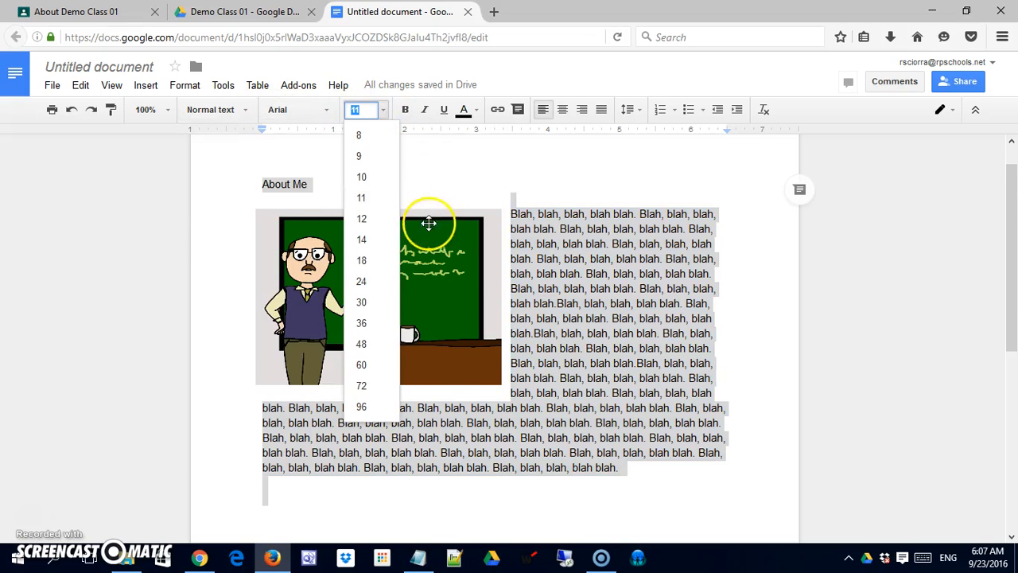
{"action": "left_click", "coordinate": [375, 242]}
Step: Center the "About Me" heading and format it as bold at font size 24
{"action": "left_click", "coordinate": [259, 191]}
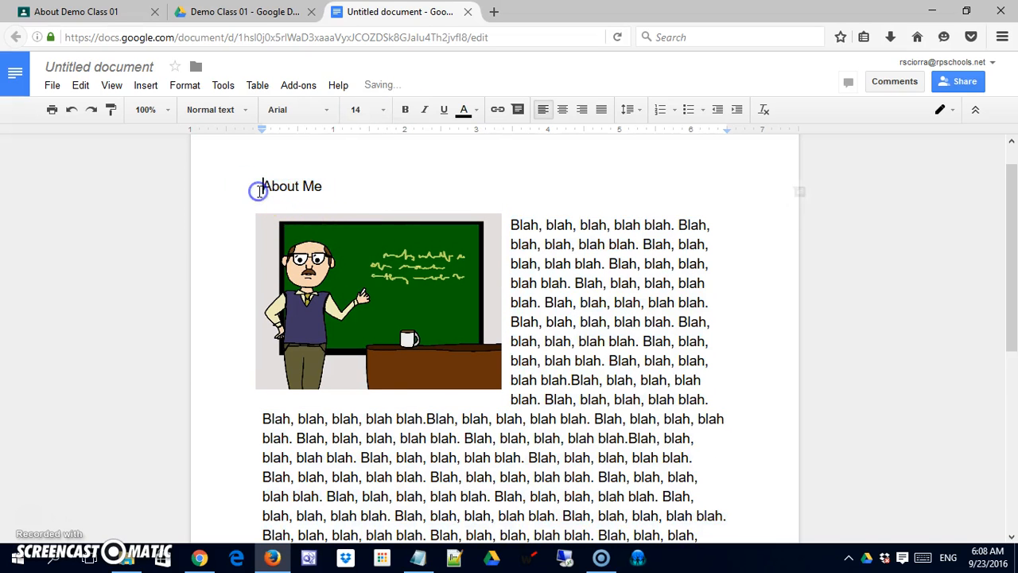
{"action": "left_click", "coordinate": [563, 109]}
{"action": "left_click_drag", "start_coordinate": [462, 194], "coordinate": [535, 187]}
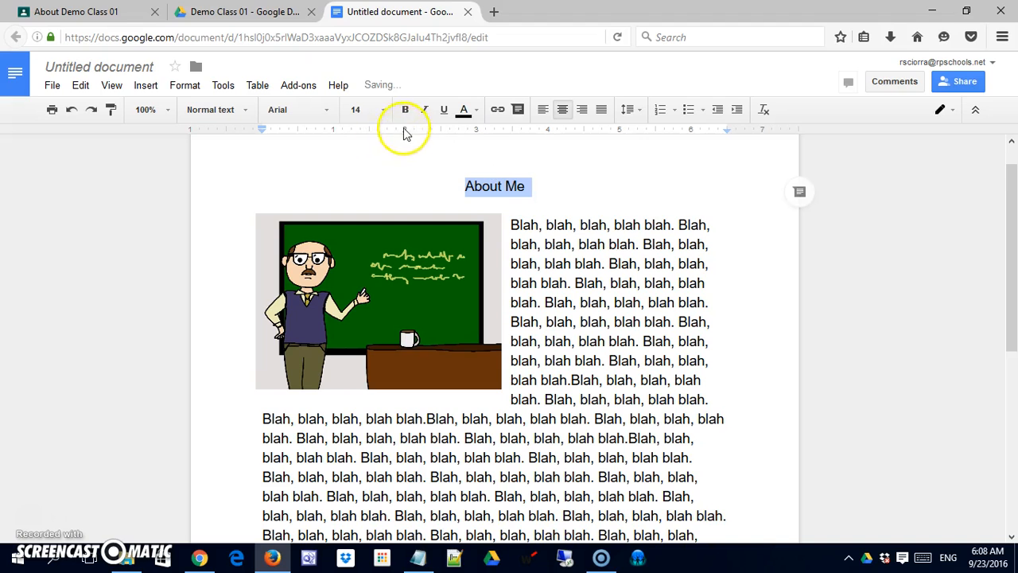
{"action": "left_click", "coordinate": [380, 109]}
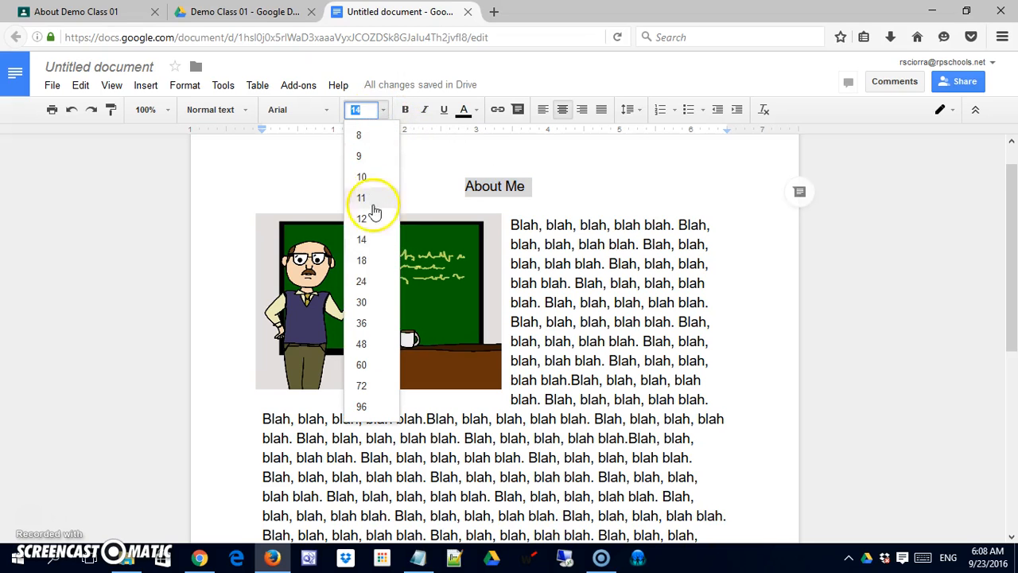
{"action": "left_click", "coordinate": [374, 281]}
{"action": "left_click", "coordinate": [405, 109]}
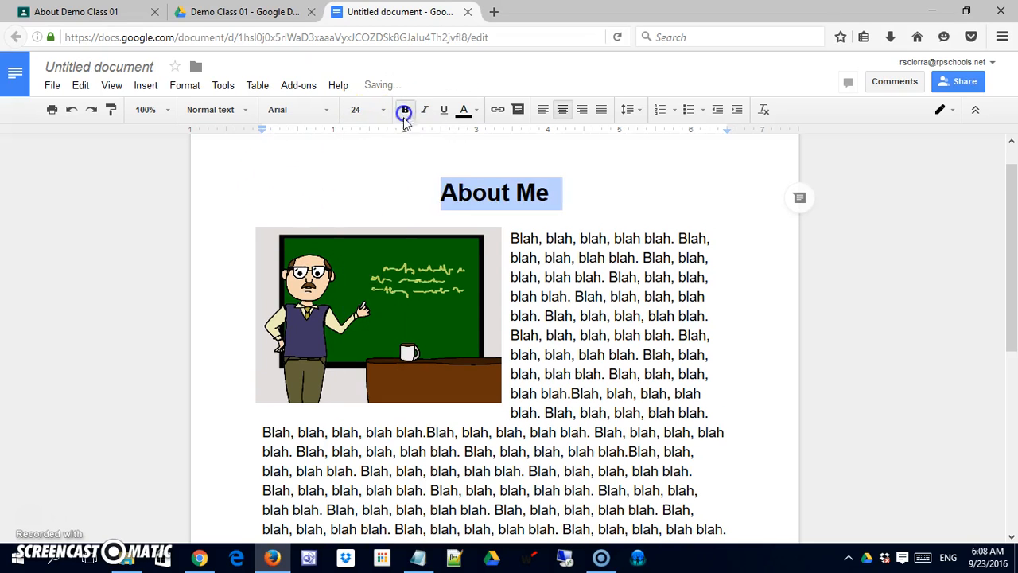
{"action": "left_click", "coordinate": [608, 330]}
Step: Rename the document as My_Bio and close it to return to the Demo Class 01 Drive folder
{"action": "scroll", "coordinate": [607, 329], "scroll_direction": "down", "scroll_amount": 5}
{"action": "scroll", "coordinate": [606, 357], "scroll_direction": "up", "scroll_amount": 6}
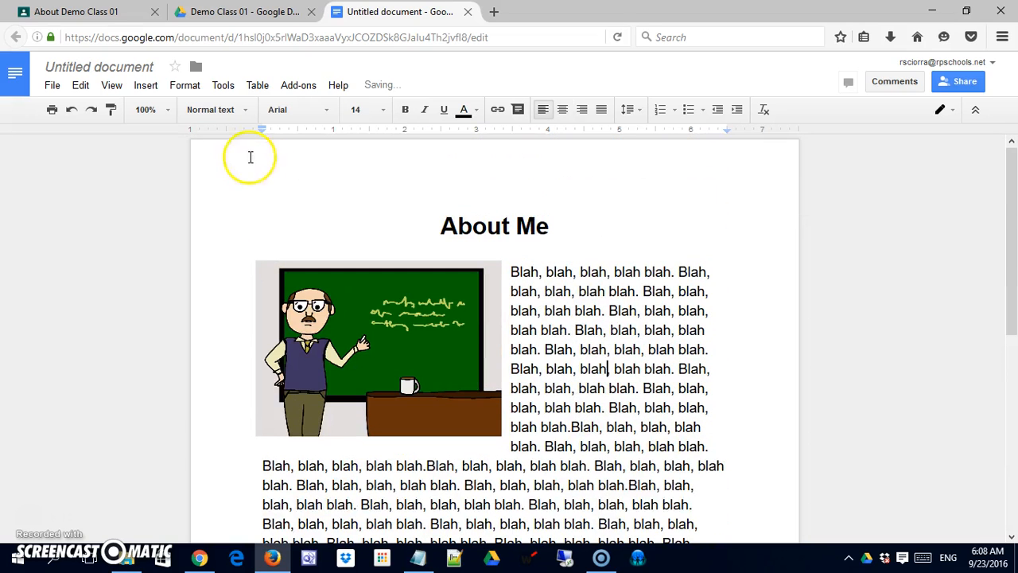
{"action": "left_click", "coordinate": [132, 68]}
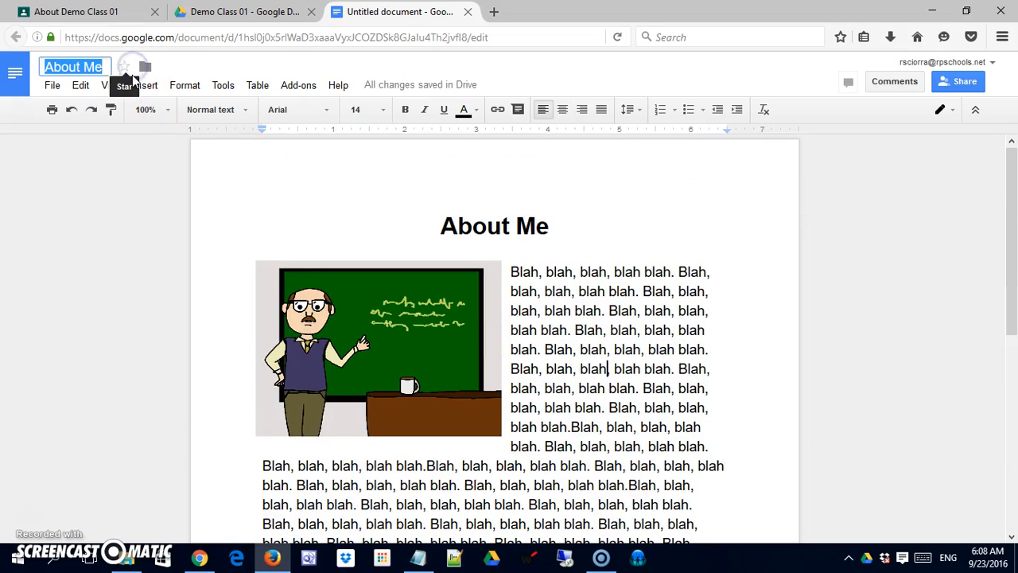
{"action": "type", "text": "My_Bio"}
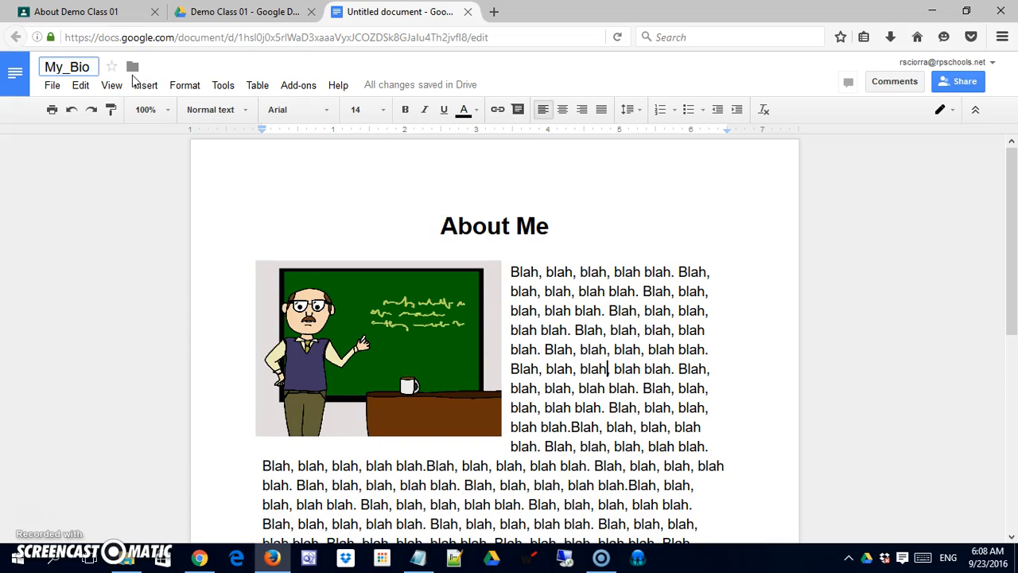
{"action": "left_click", "coordinate": [119, 171]}
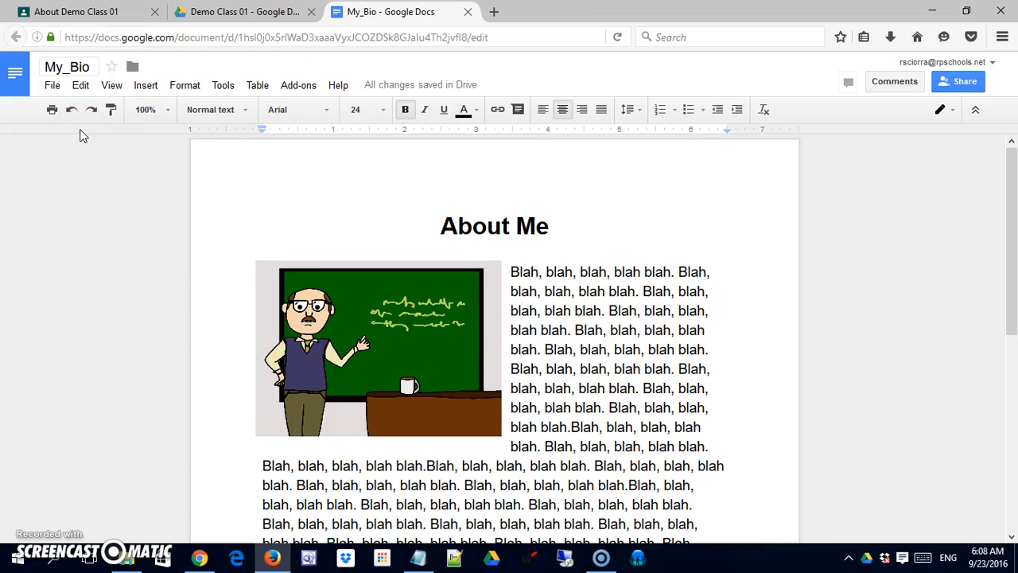
{"action": "double_click", "coordinate": [495, 222]}
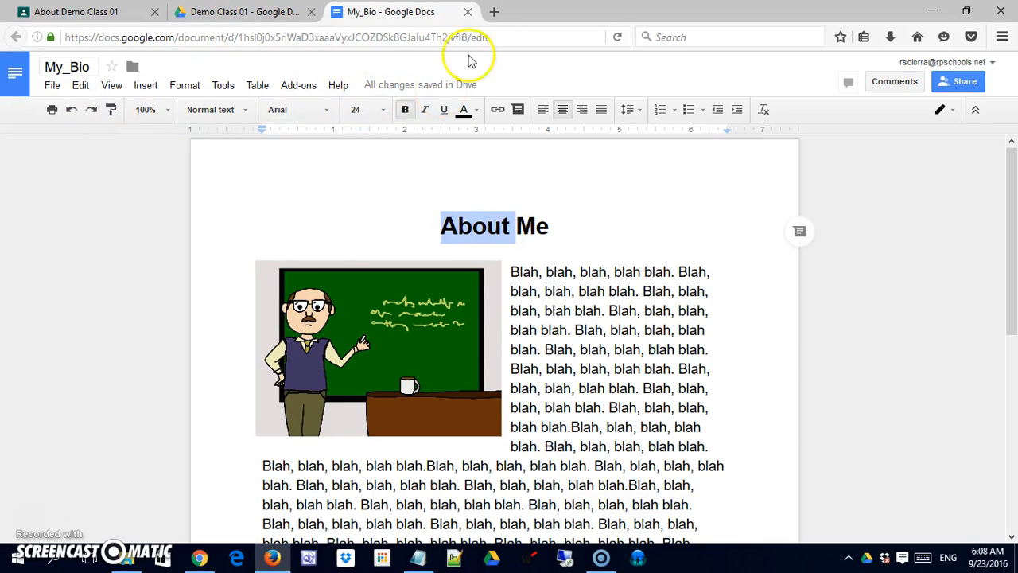
{"action": "left_click", "coordinate": [469, 13]}
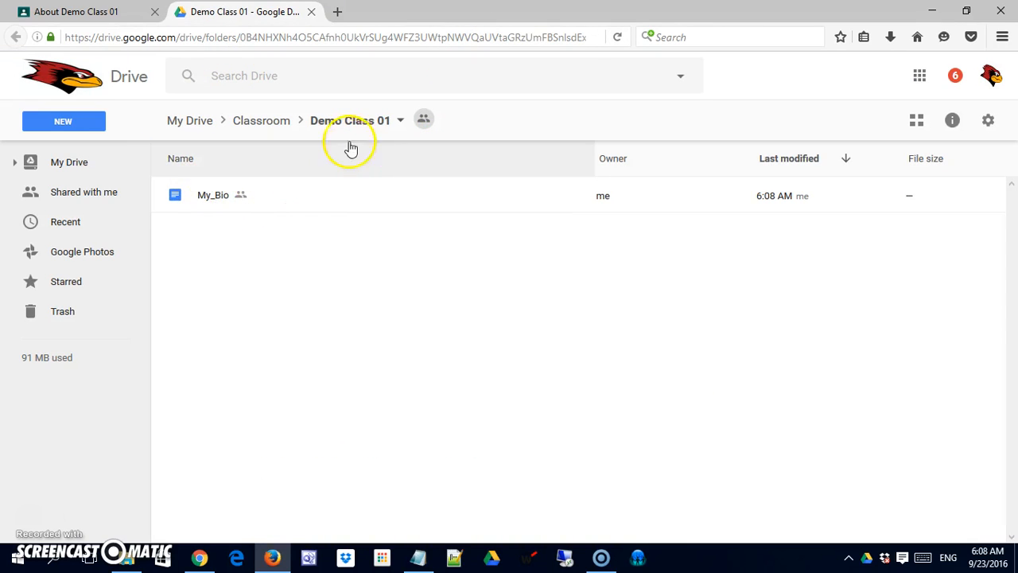
Step: Check who has access to My_Bio in its sharing settings, leaving the settings as they are
{"action": "right_click", "coordinate": [219, 200]}
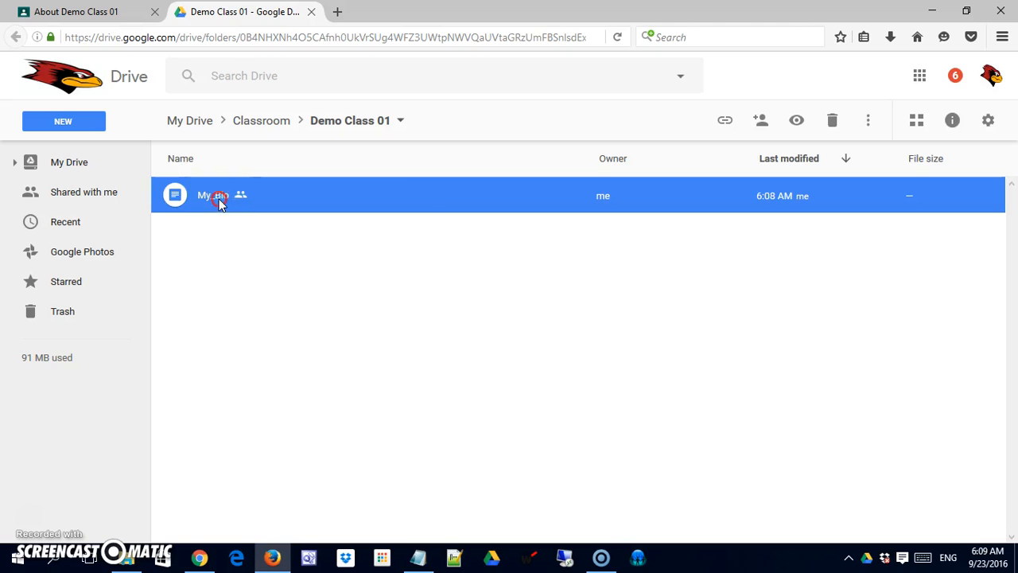
{"action": "left_click", "coordinate": [267, 281]}
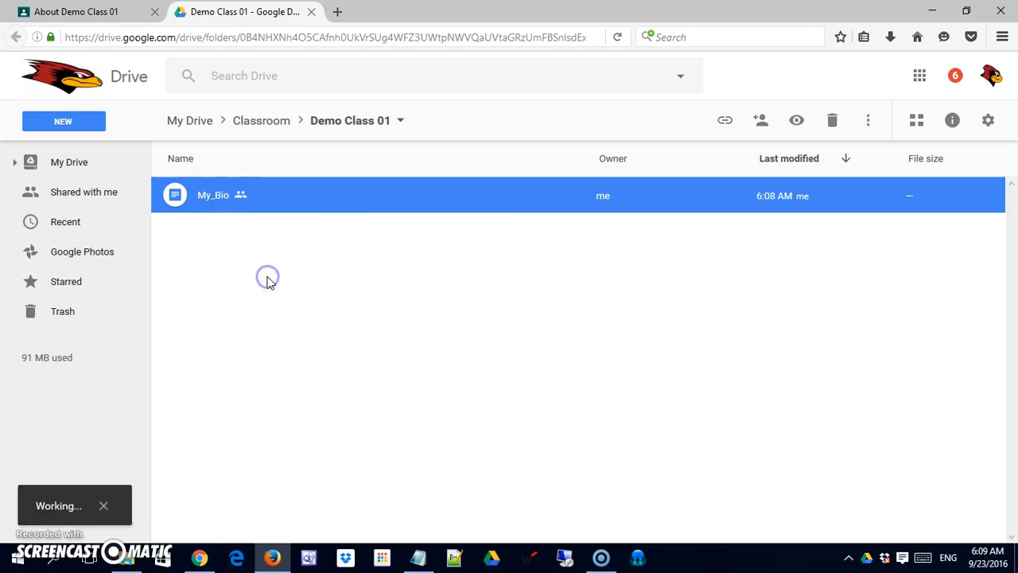
{"action": "left_click", "coordinate": [666, 368]}
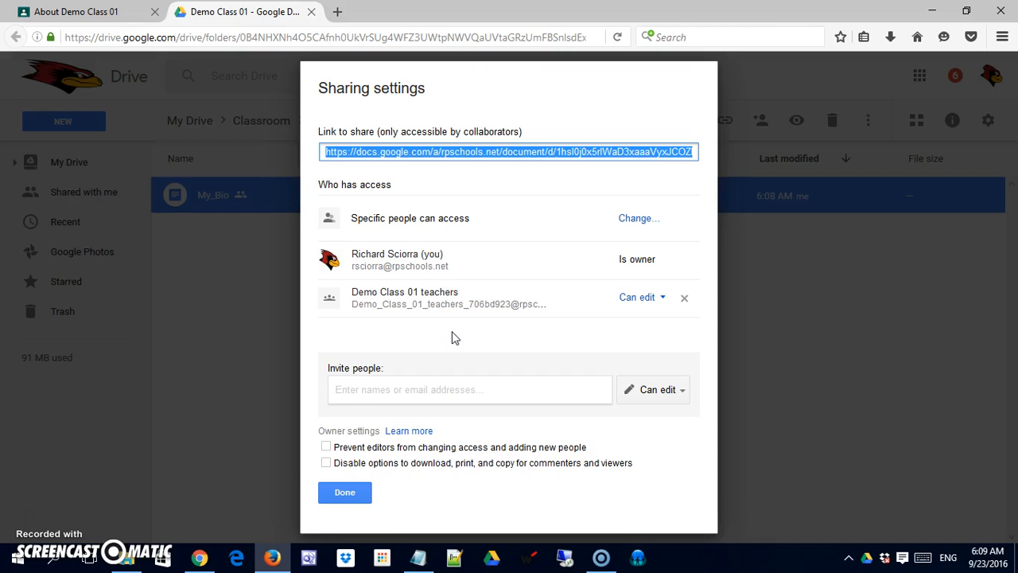
{"action": "left_click", "coordinate": [354, 493]}
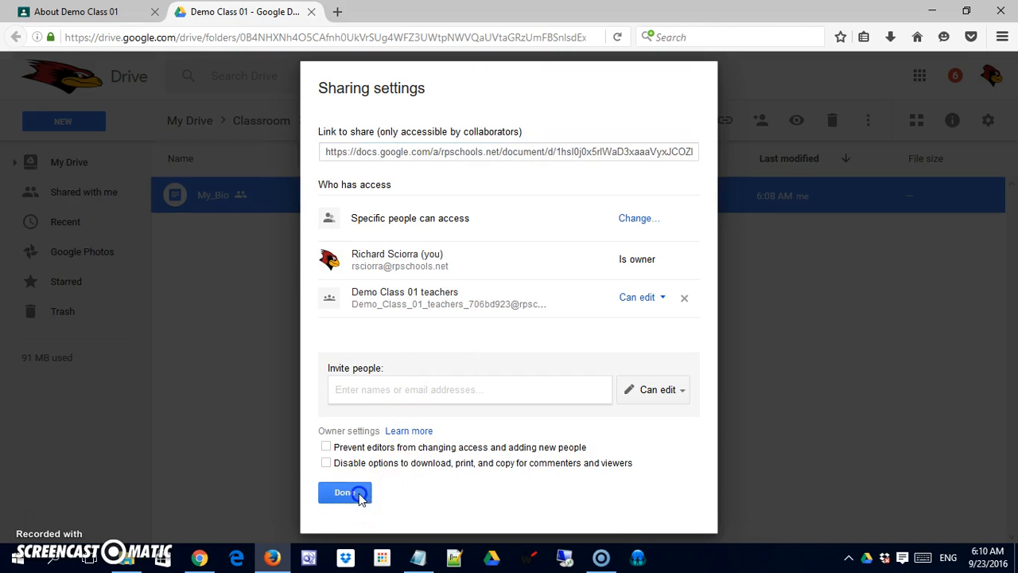
{"action": "left_click", "coordinate": [343, 334]}
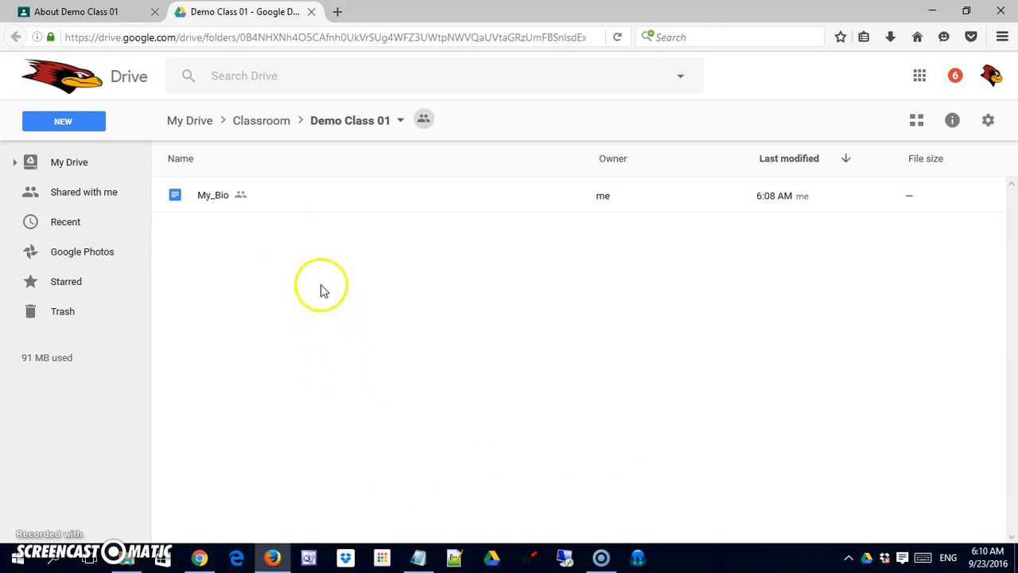
Step: Return to the Classroom About page and attach My_Bio from Google Drive to the "About Me" material
{"action": "left_click", "coordinate": [311, 11]}
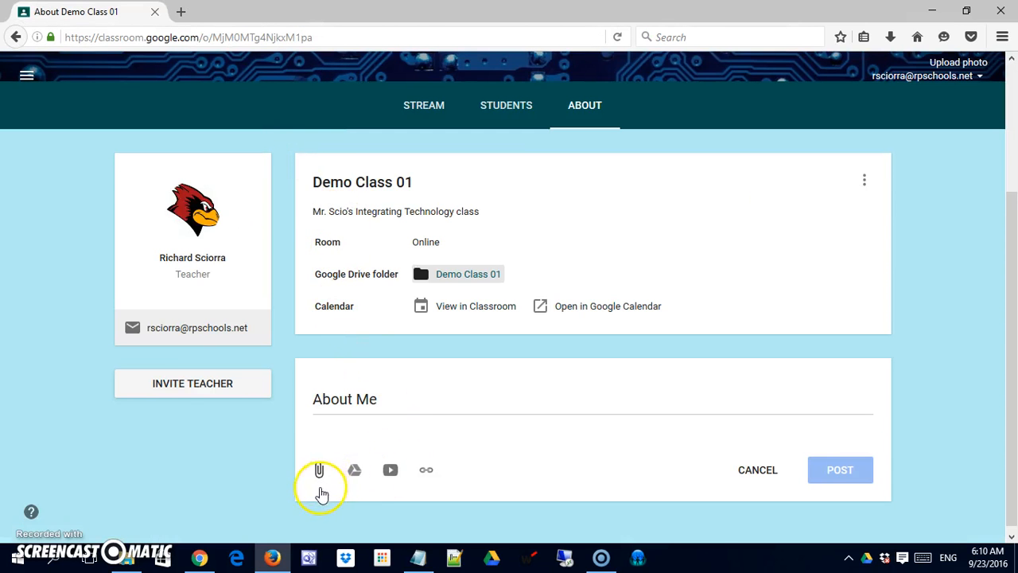
{"action": "left_click", "coordinate": [355, 470]}
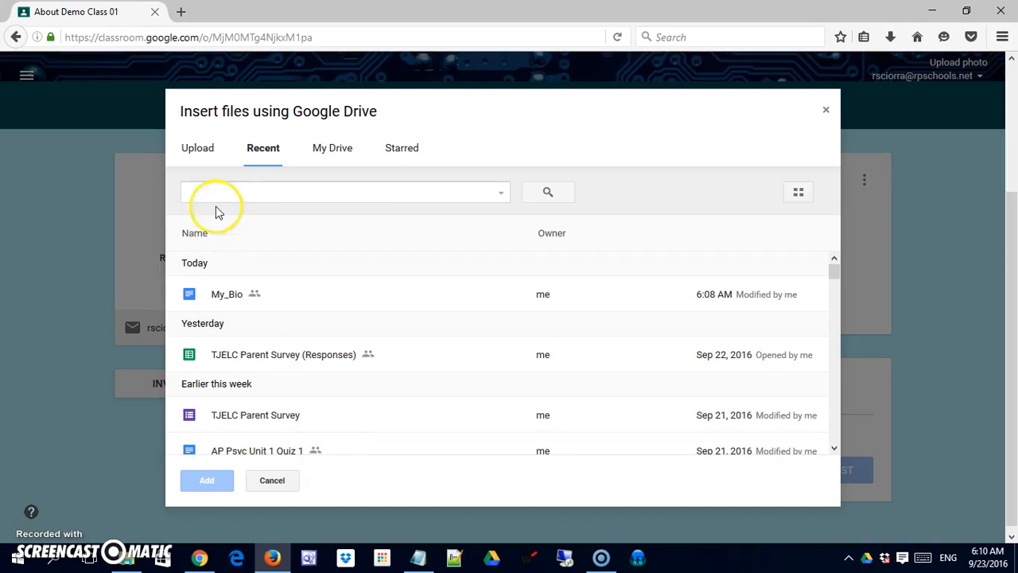
{"action": "left_click", "coordinate": [219, 301]}
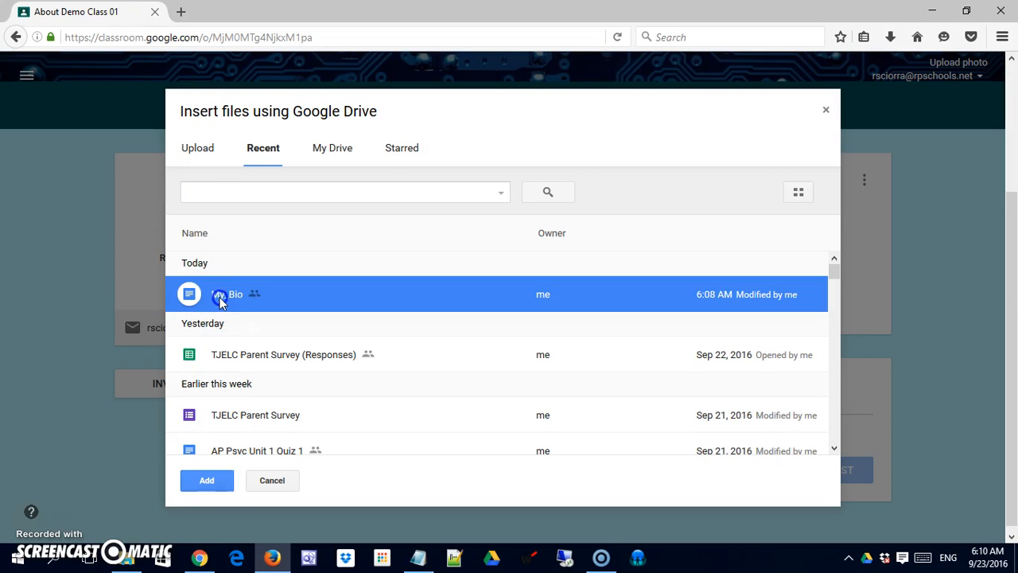
{"action": "left_click", "coordinate": [212, 482]}
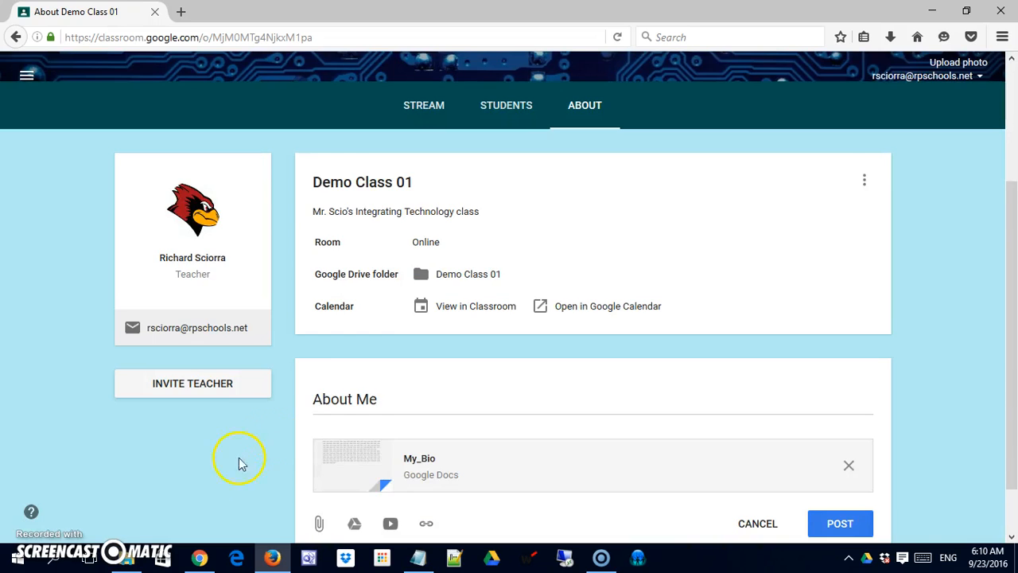
Step: Upload notes.txt from the computer's Desktop and attach it to the "About Me" material
{"action": "scroll", "coordinate": [321, 413], "scroll_direction": "down", "scroll_amount": 2}
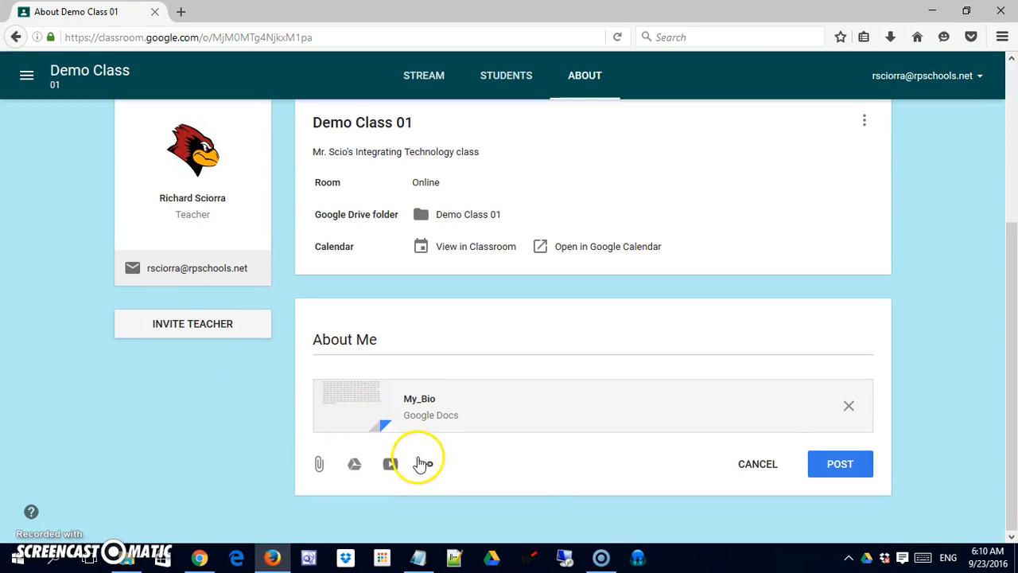
{"action": "left_click", "coordinate": [318, 467]}
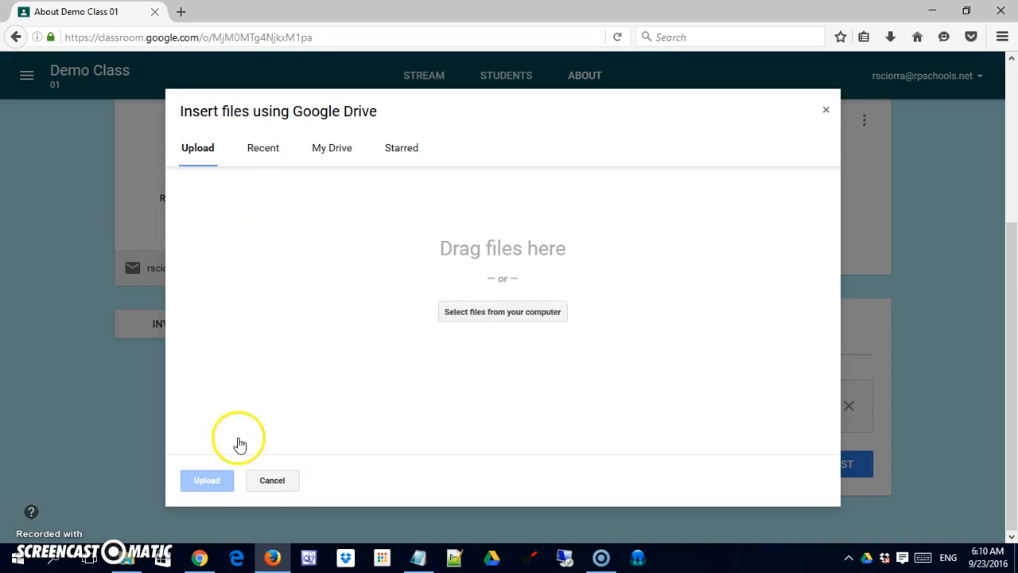
{"action": "left_click", "coordinate": [465, 312]}
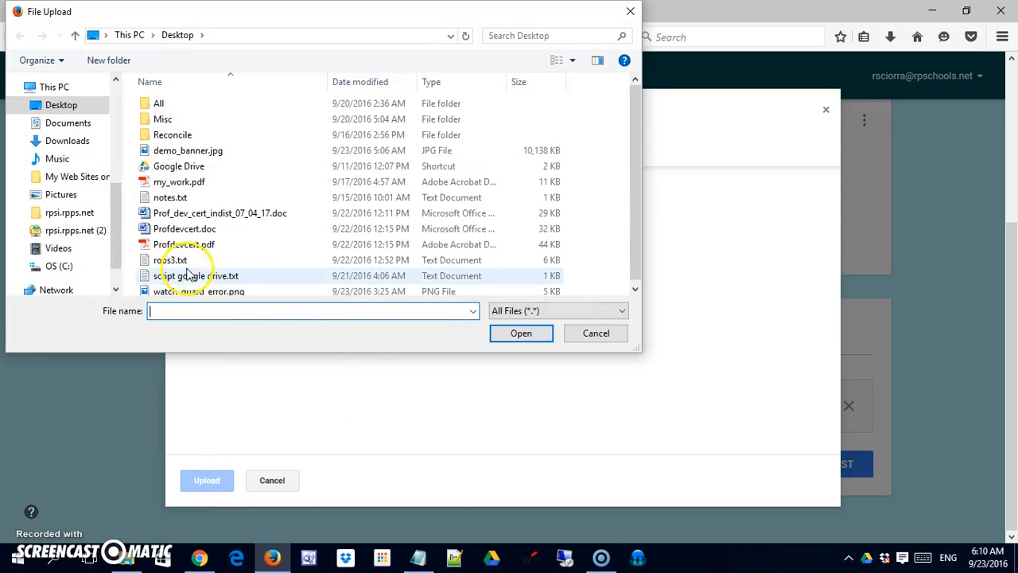
{"action": "left_click", "coordinate": [170, 197]}
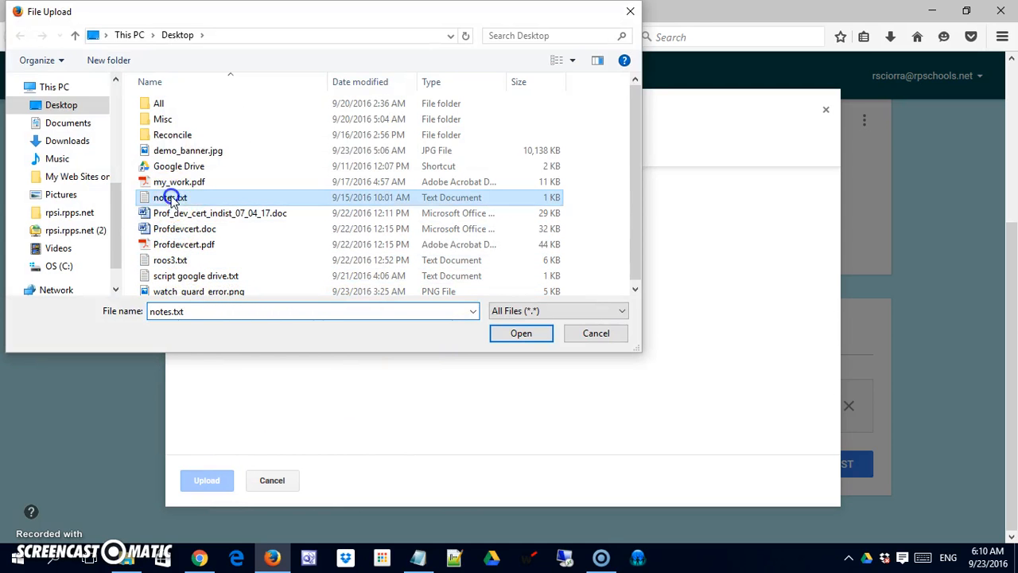
{"action": "left_click", "coordinate": [518, 337]}
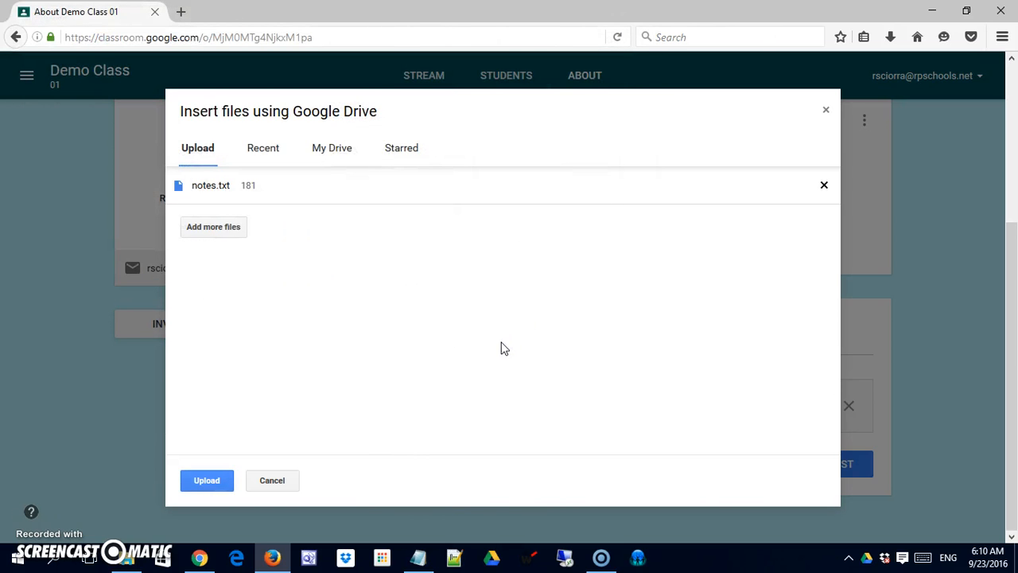
{"action": "left_click", "coordinate": [211, 481]}
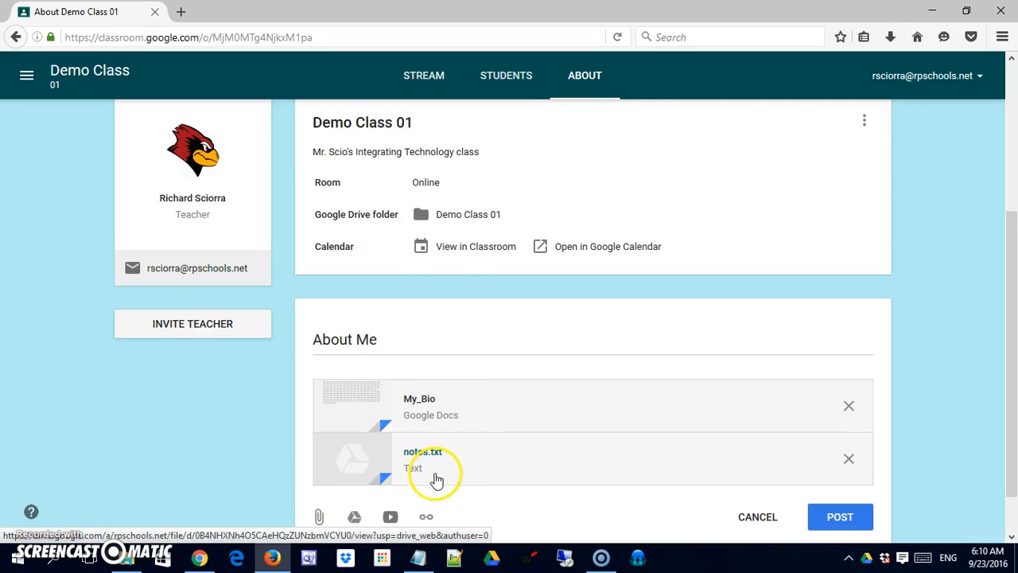
Step: Check the Demo Class 01 Drive folder for the uploaded notes.txt and look for the file in My Drive
{"action": "left_click", "coordinate": [448, 214]}
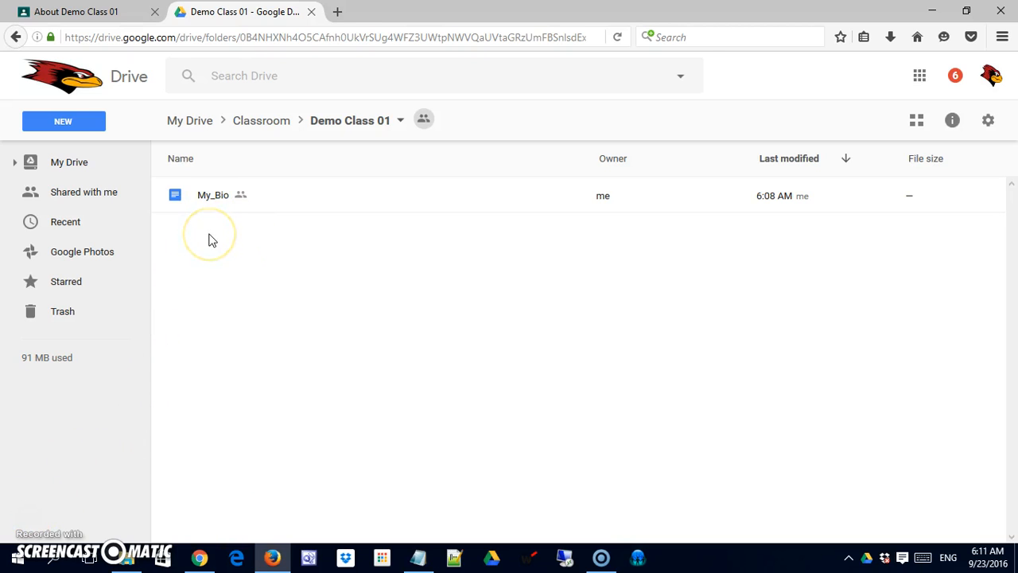
{"action": "left_click", "coordinate": [205, 131]}
{"action": "scroll", "coordinate": [266, 350], "scroll_direction": "down", "scroll_amount": 3}
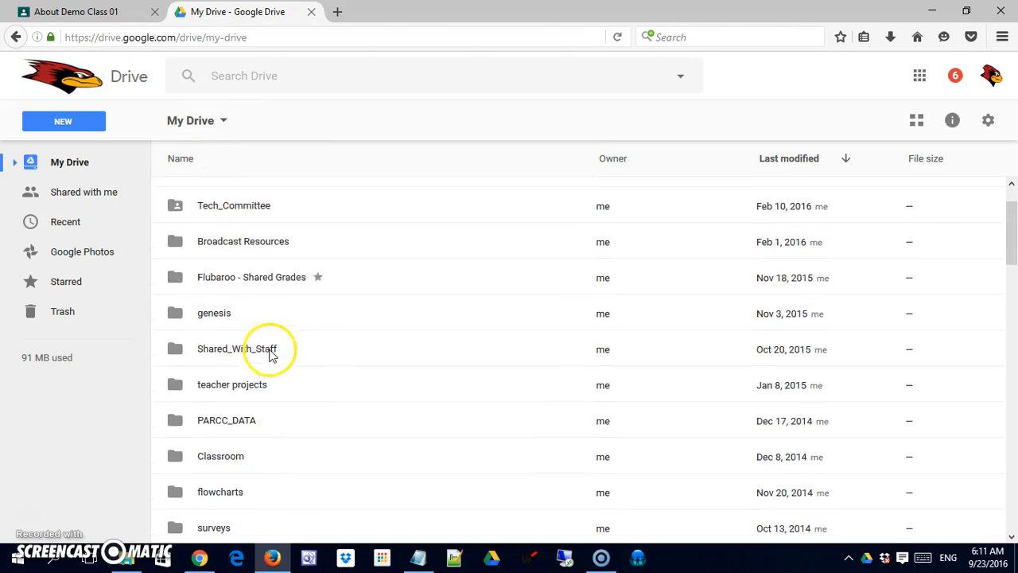
{"action": "scroll", "coordinate": [268, 371], "scroll_direction": "down", "scroll_amount": 1}
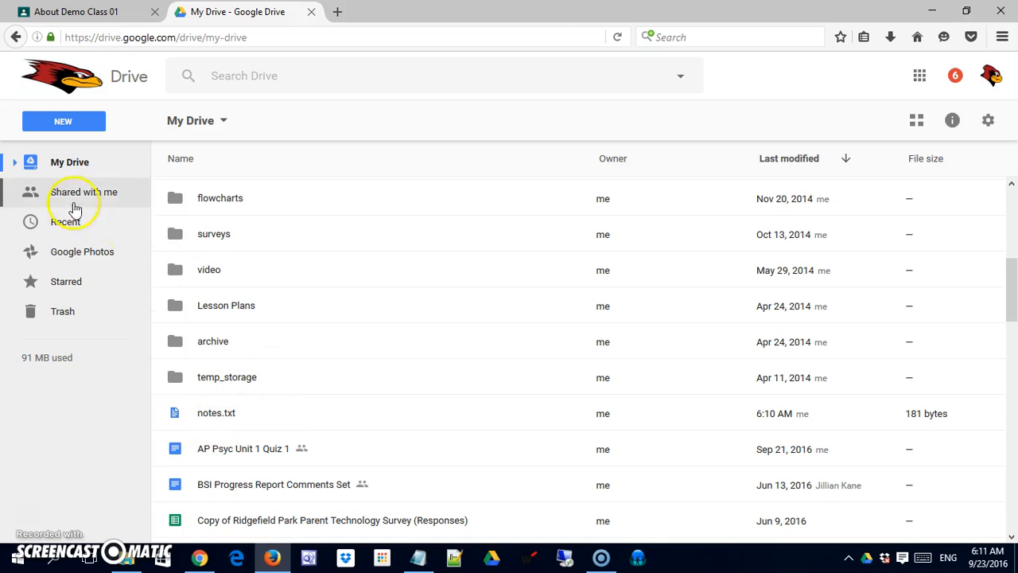
Step: Move notes.txt from My Drive into the Demo Class 01 folder inside Classroom, accepting that it is shared with the folder's viewers
{"action": "left_click", "coordinate": [194, 416]}
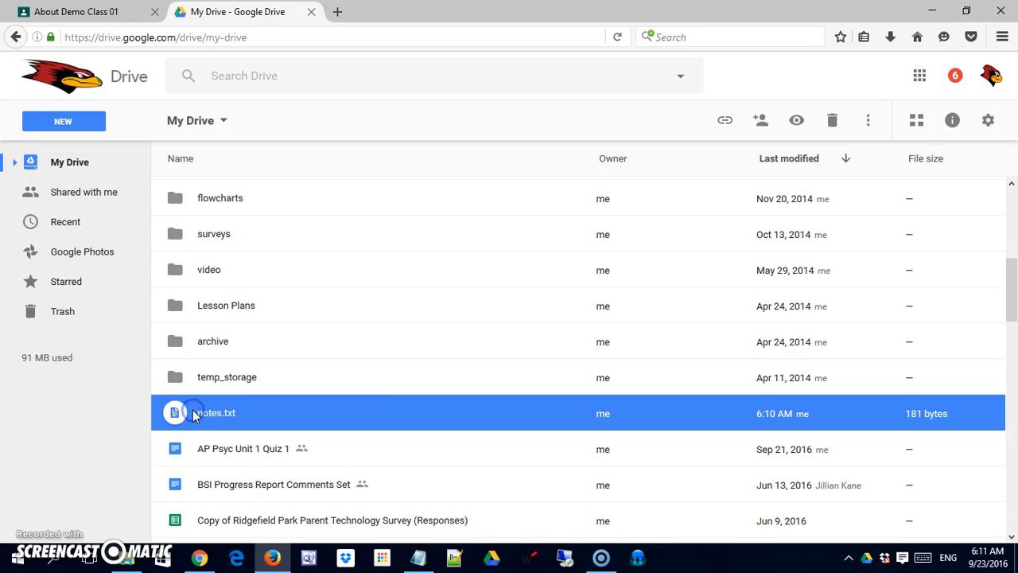
{"action": "right_click", "coordinate": [194, 415]}
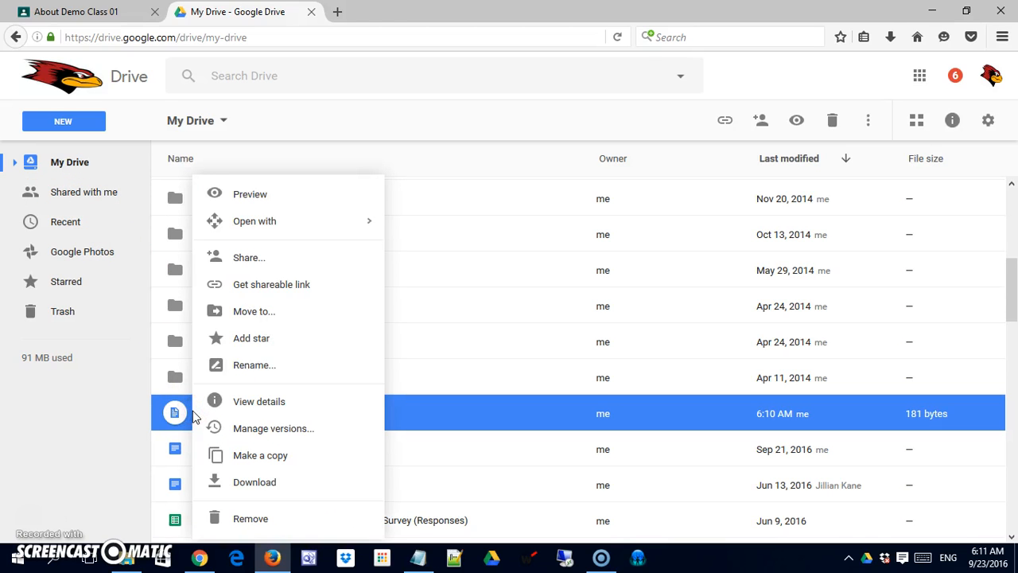
{"action": "left_click", "coordinate": [270, 315]}
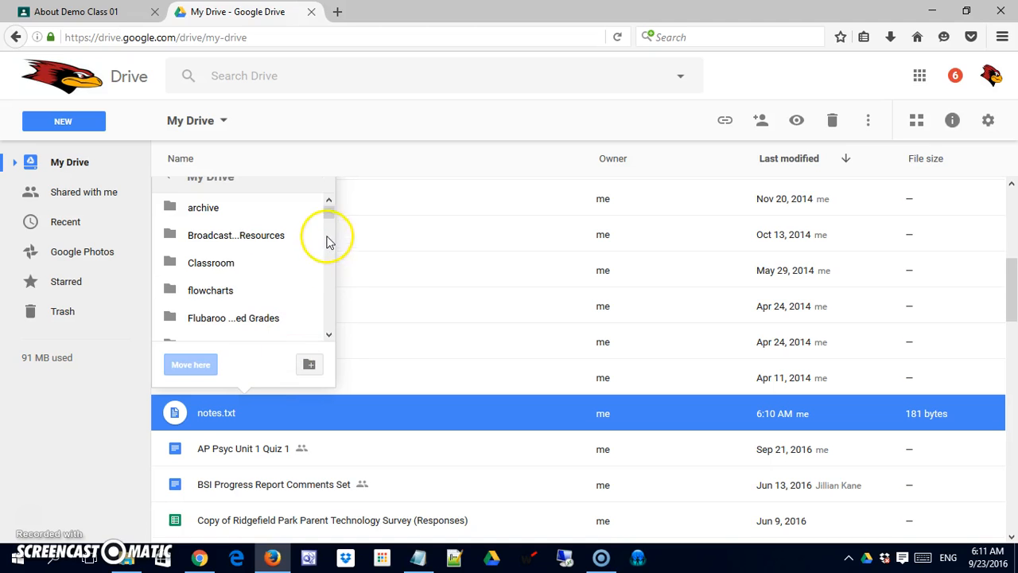
{"action": "left_click_drag", "start_coordinate": [331, 214], "coordinate": [330, 254]}
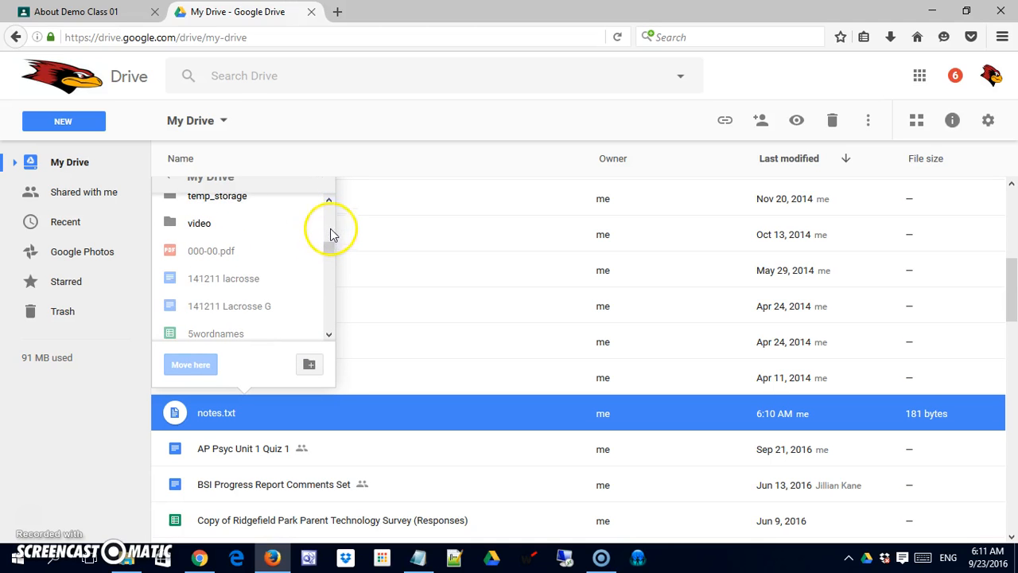
{"action": "left_click", "coordinate": [329, 200]}
{"action": "left_click", "coordinate": [329, 200]}
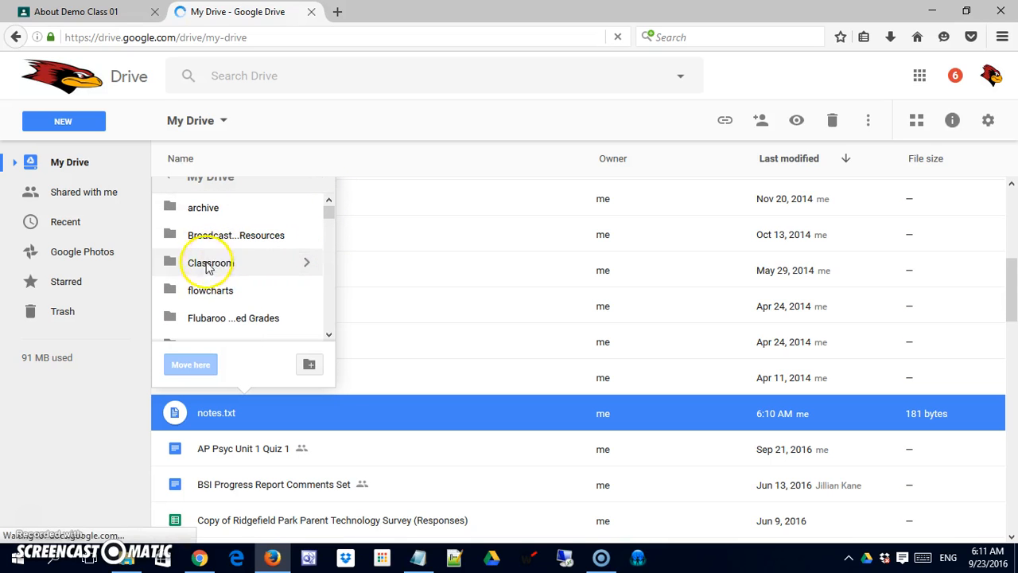
{"action": "left_click", "coordinate": [207, 269]}
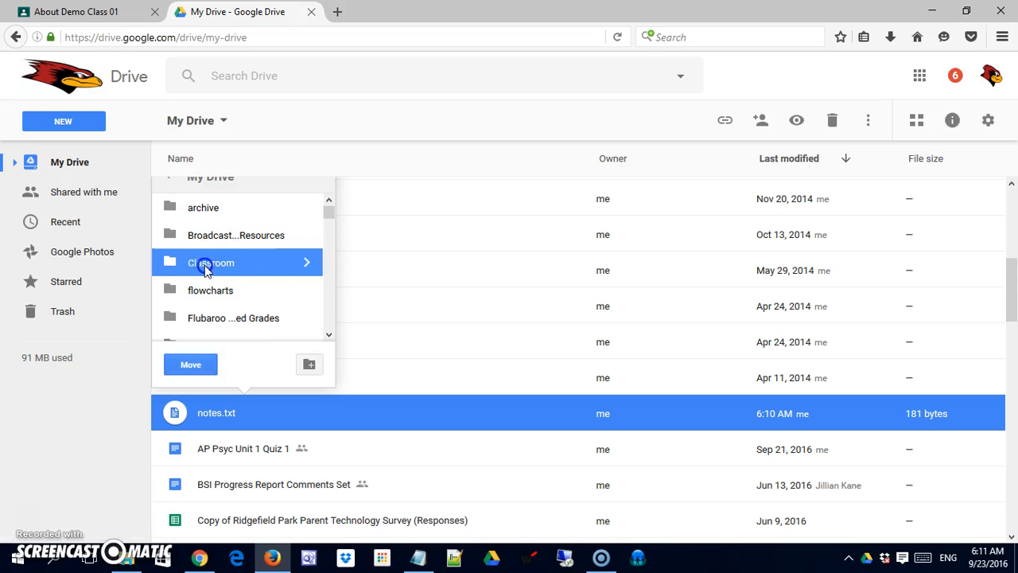
{"action": "left_click", "coordinate": [307, 263]}
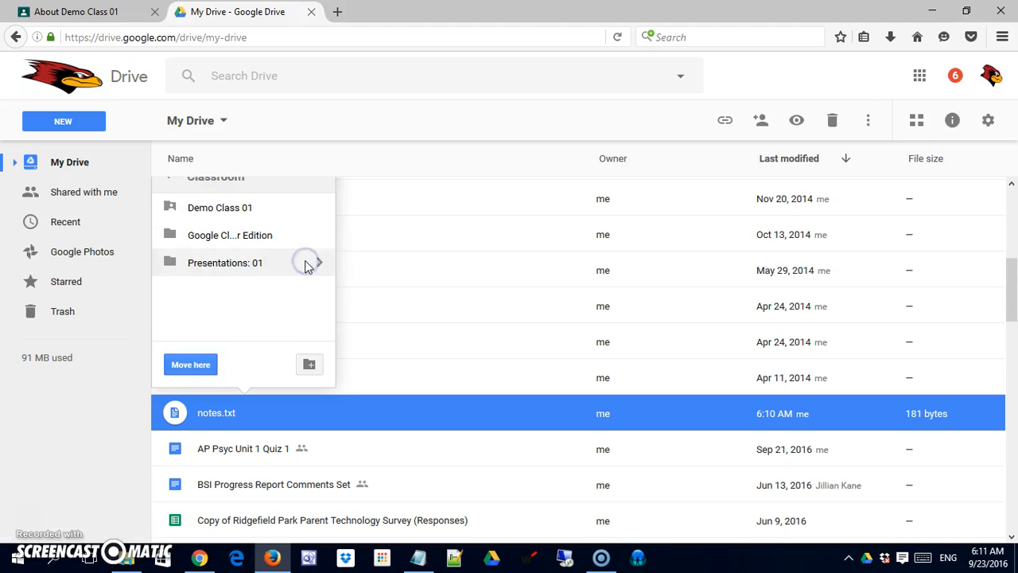
{"action": "left_click", "coordinate": [222, 206]}
{"action": "left_click", "coordinate": [189, 366]}
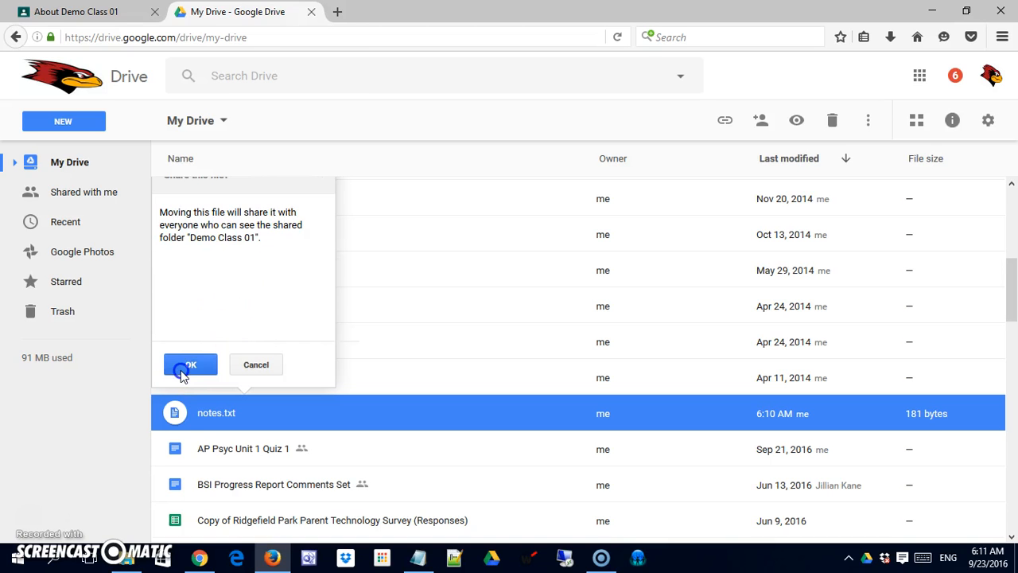
{"action": "left_click", "coordinate": [189, 365]}
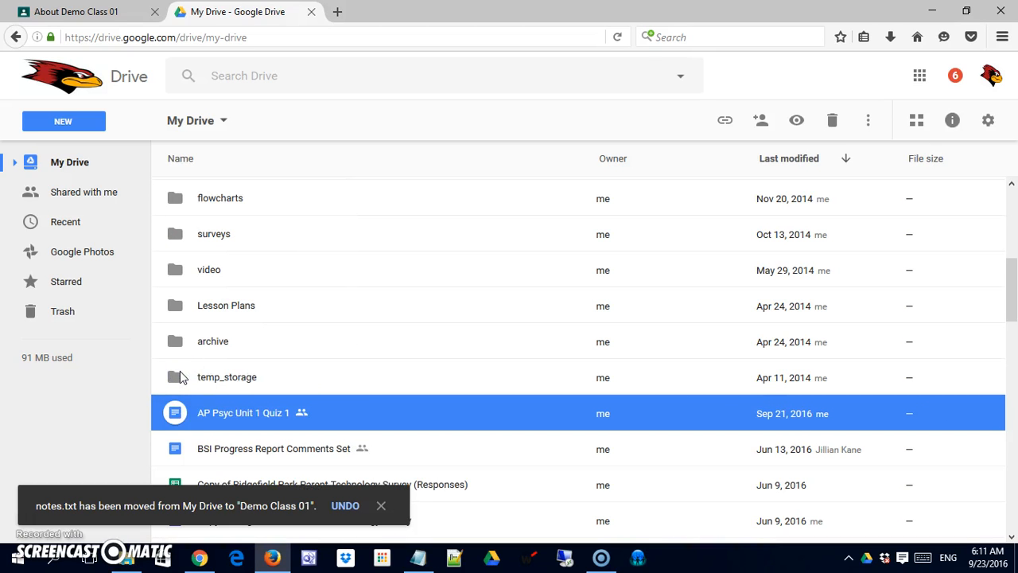
Step: Return to the Classroom About page and check the class's Drive folder for notes.txt, closing the folder when done
{"action": "scroll", "coordinate": [187, 371], "scroll_direction": "up", "scroll_amount": 4}
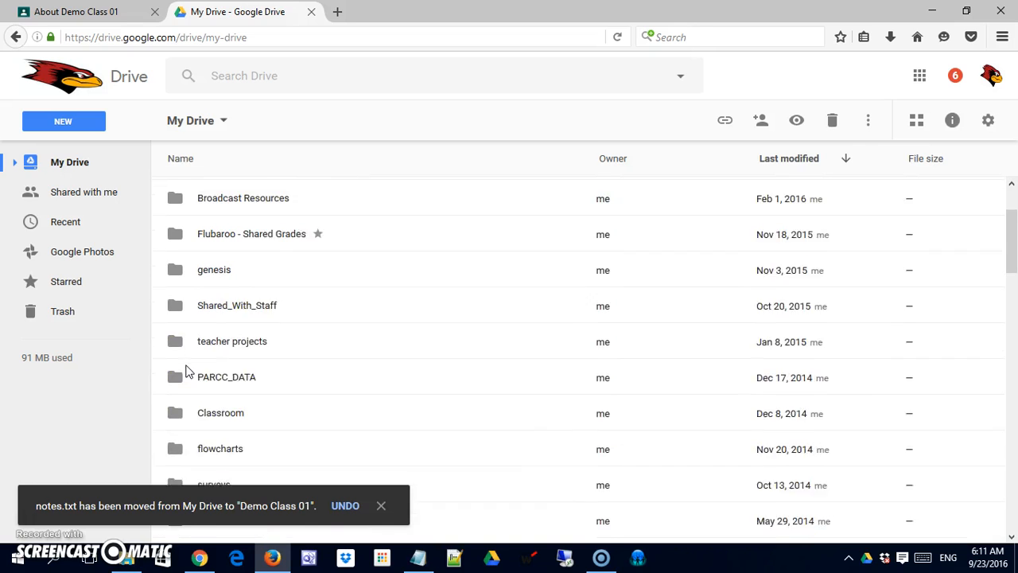
{"action": "left_click", "coordinate": [311, 12]}
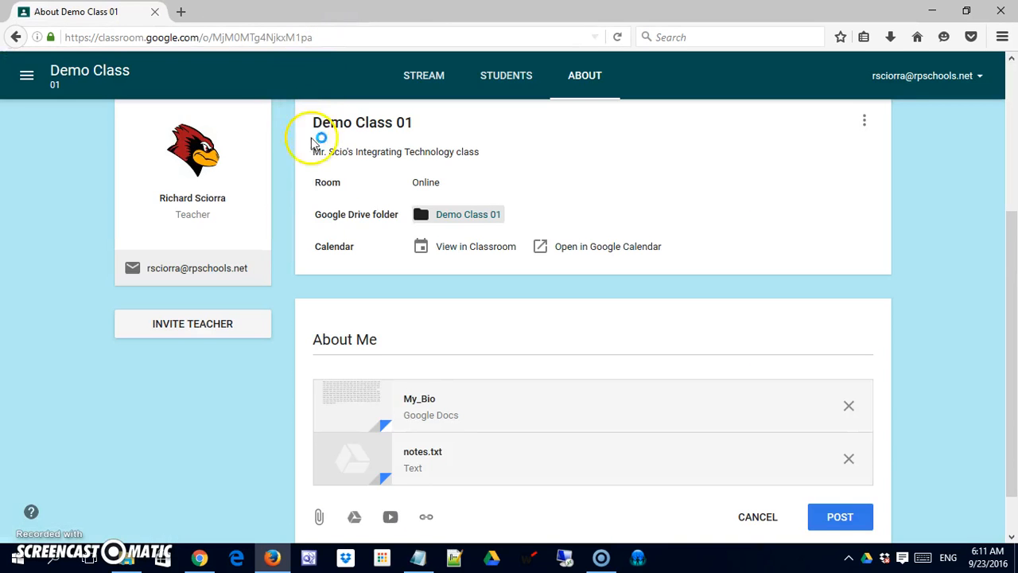
{"action": "left_click", "coordinate": [420, 223]}
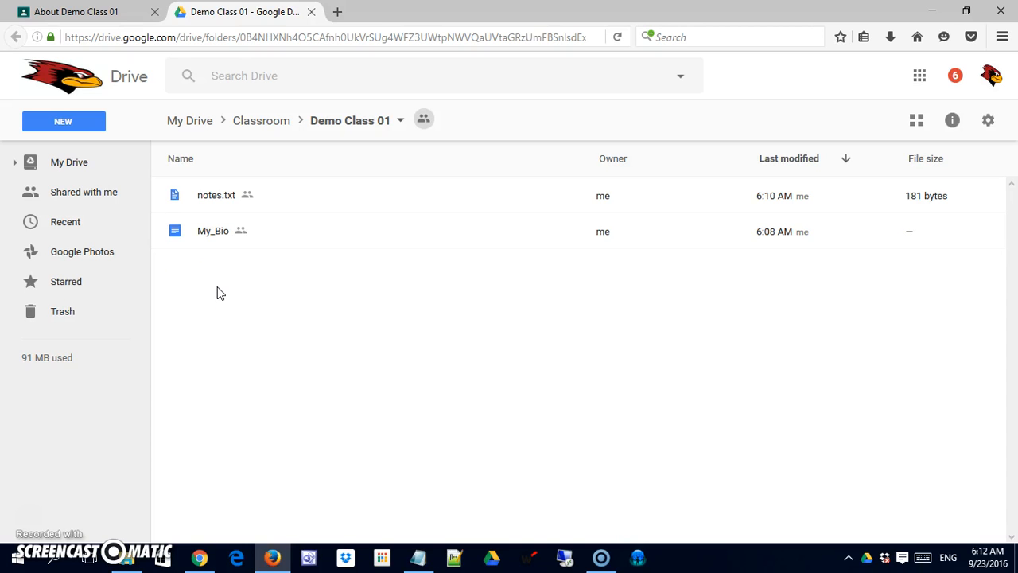
{"action": "left_click", "coordinate": [311, 11]}
Step: Start adding a YouTube video to the "About Me" material and search for "class inspirtion ted"
{"action": "scroll", "coordinate": [405, 275], "scroll_direction": "down", "scroll_amount": 1}
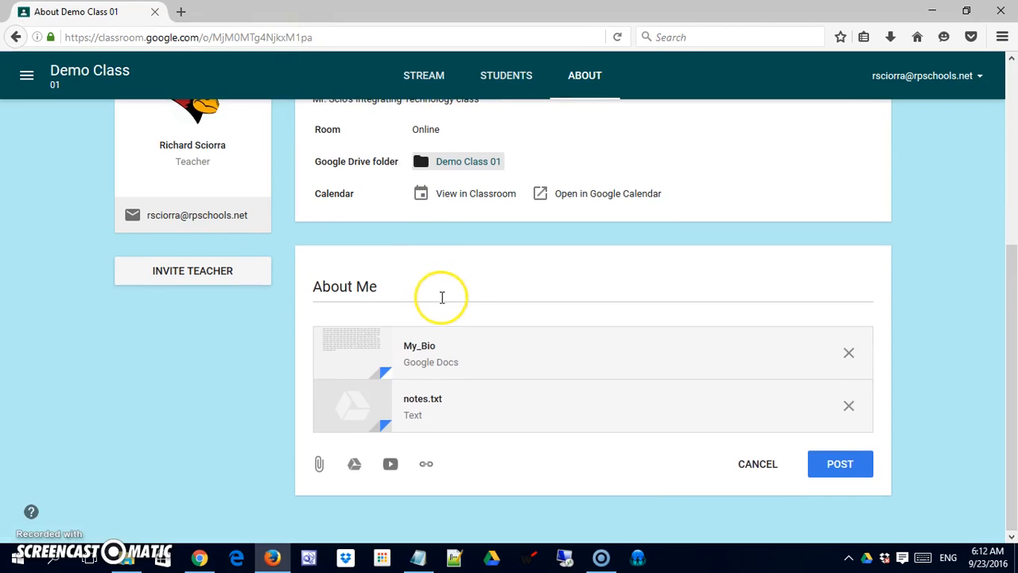
{"action": "left_click", "coordinate": [387, 467]}
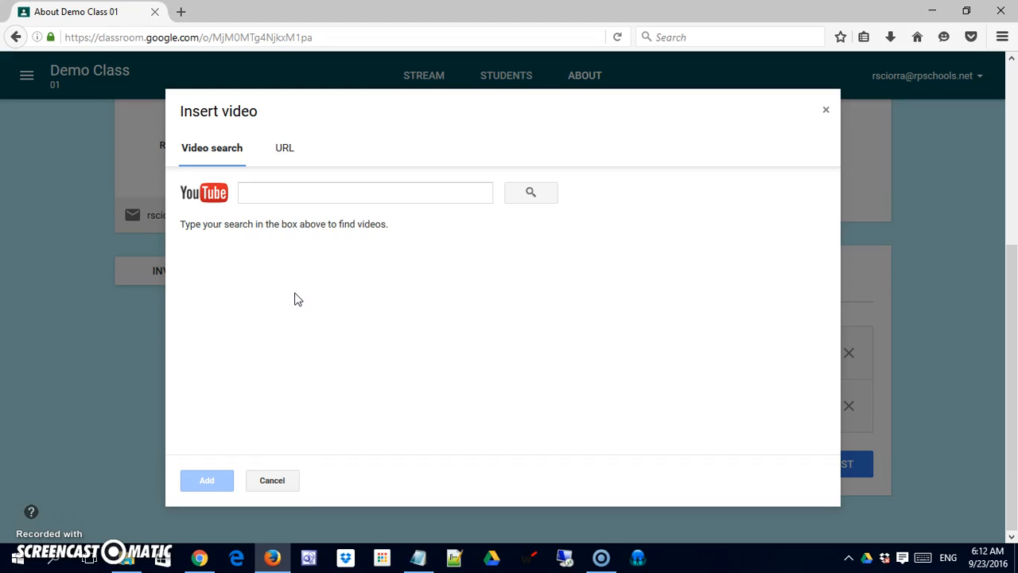
{"action": "left_click", "coordinate": [297, 195]}
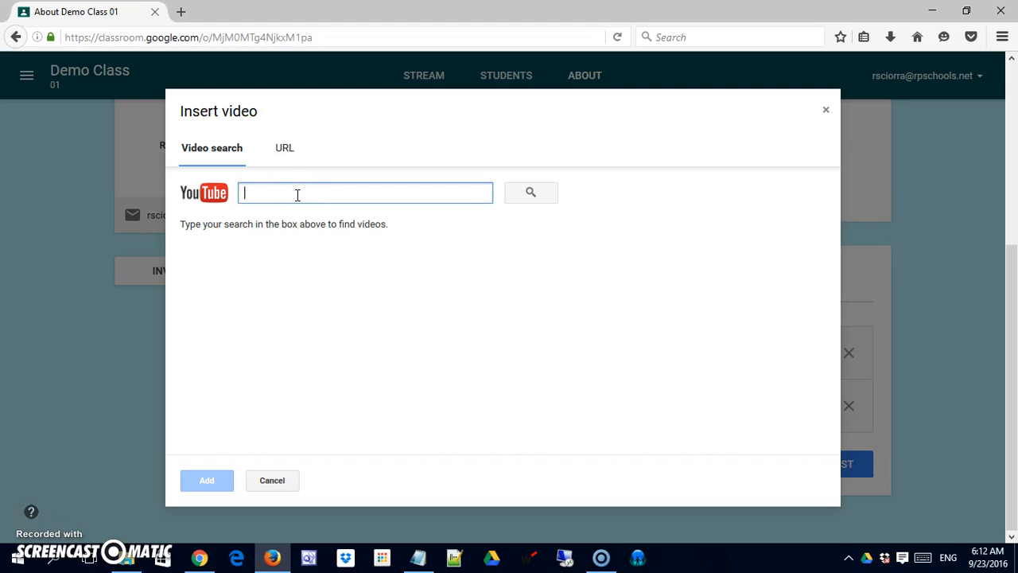
{"action": "type", "text": "class insp"}
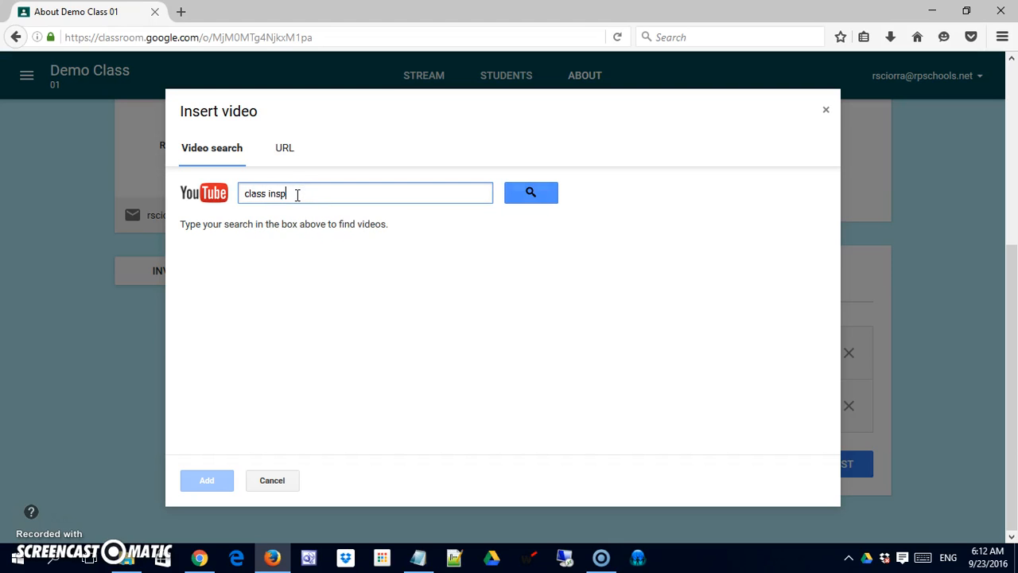
{"action": "type", "text": "irtion ted"}
{"action": "key", "text": "Return"}
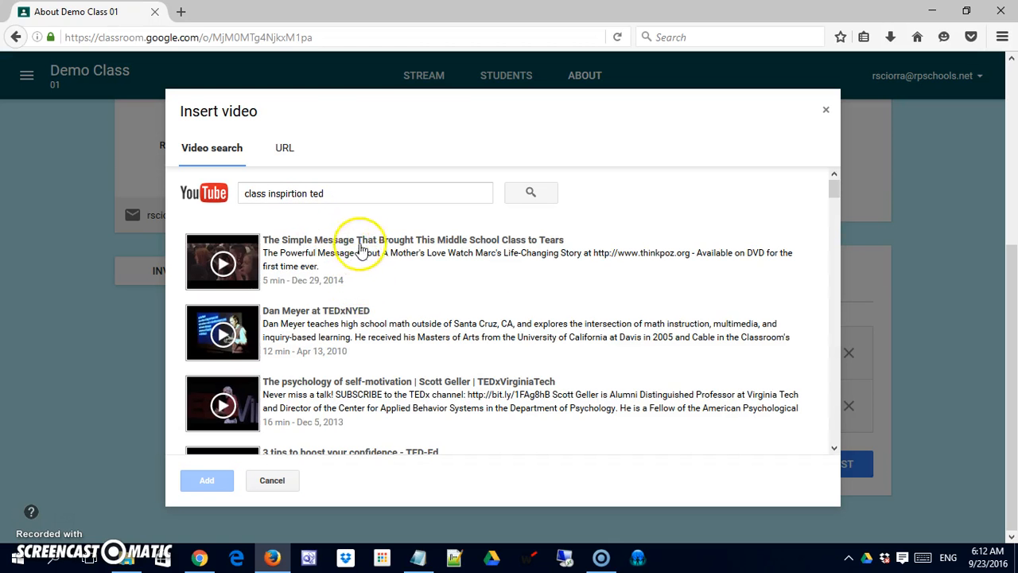
Step: Preview the video "The Simple Message That Brought This Middle School Class to Tears" and attach it to the material
{"action": "left_click", "coordinate": [220, 263]}
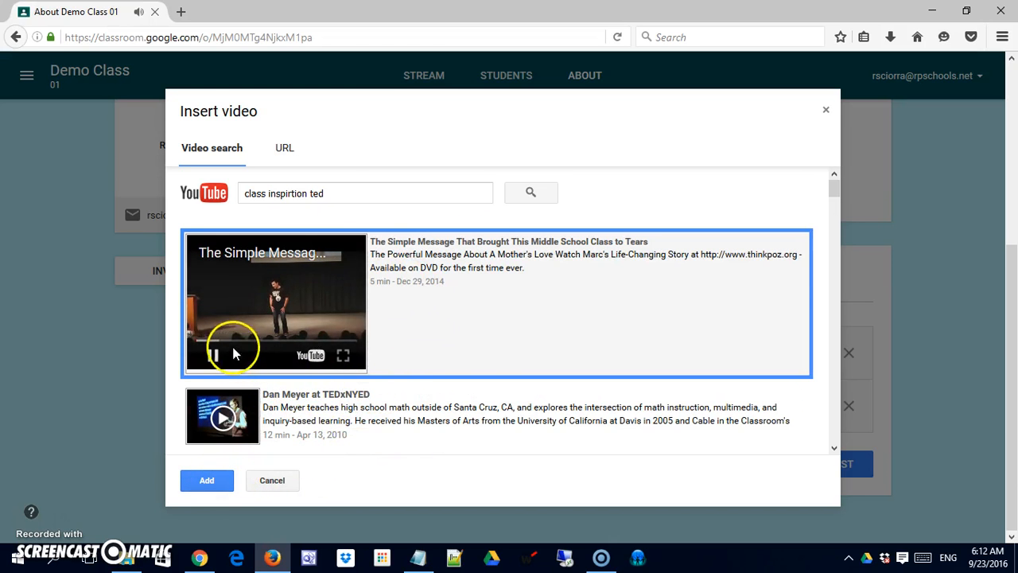
{"action": "left_click", "coordinate": [213, 356]}
{"action": "left_click", "coordinate": [215, 359]}
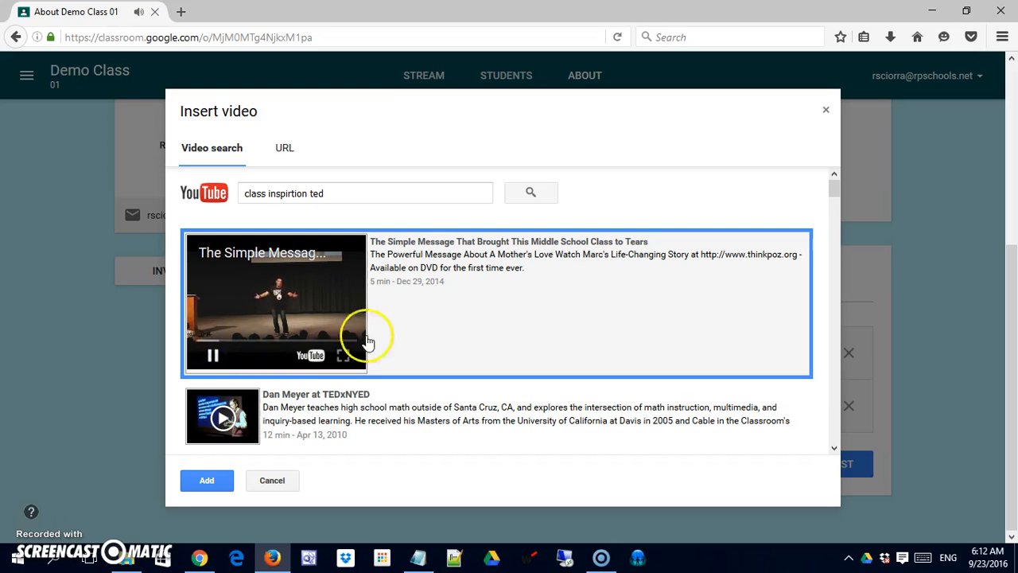
{"action": "left_click", "coordinate": [213, 356]}
{"action": "left_click", "coordinate": [216, 481]}
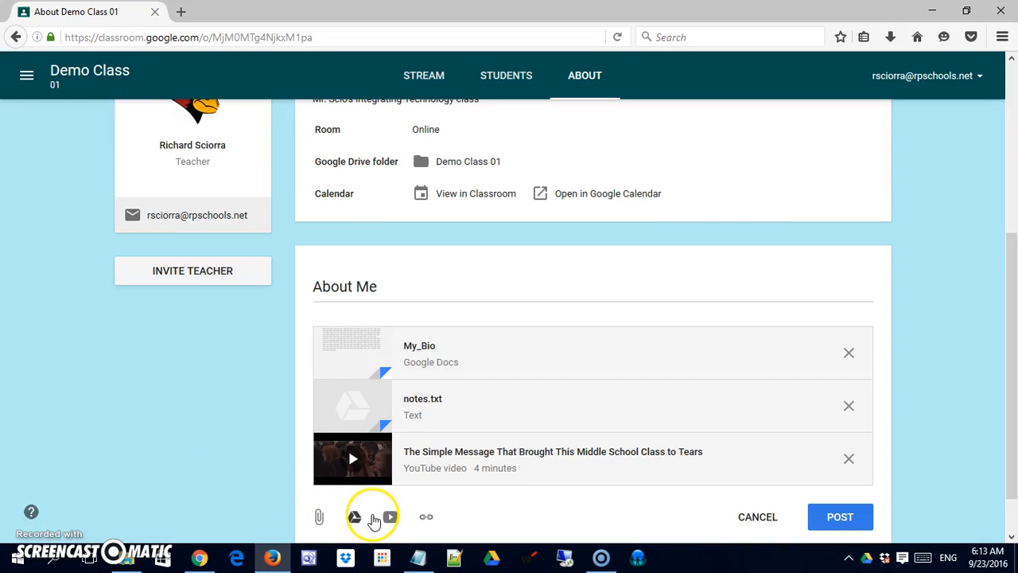
Step: Search the web for "educational inspiration" in a new browser tab and open the article "12 Motivational Education Quotes to Inspire You"
{"action": "left_click", "coordinate": [187, 14]}
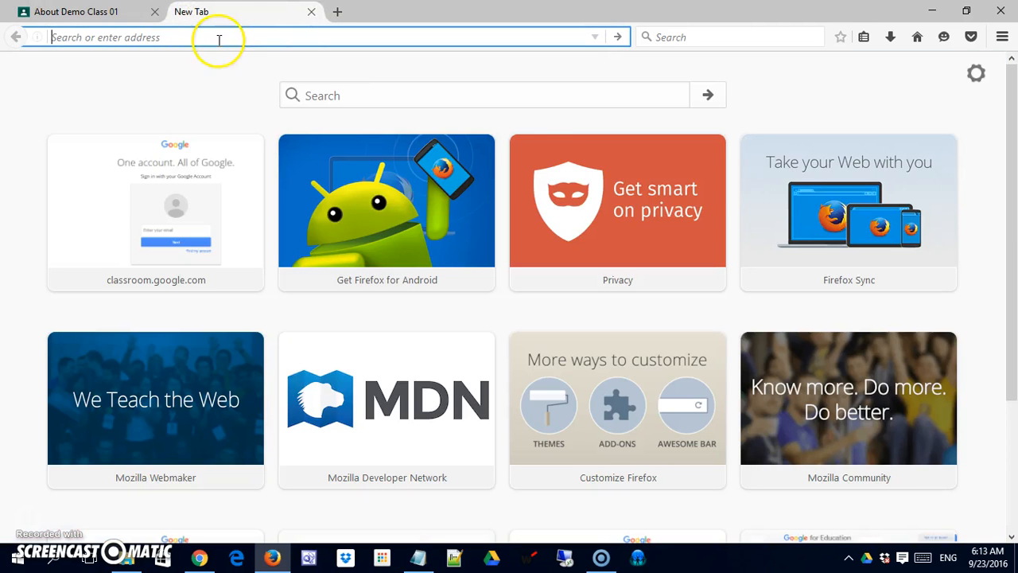
{"action": "type", "text": "educational inspiration"}
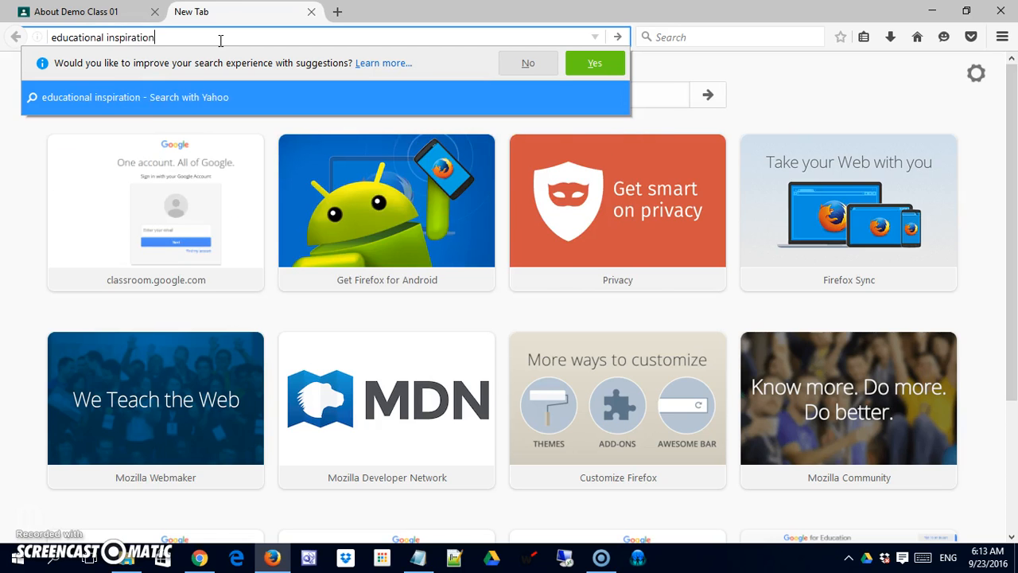
{"action": "key", "text": "Return"}
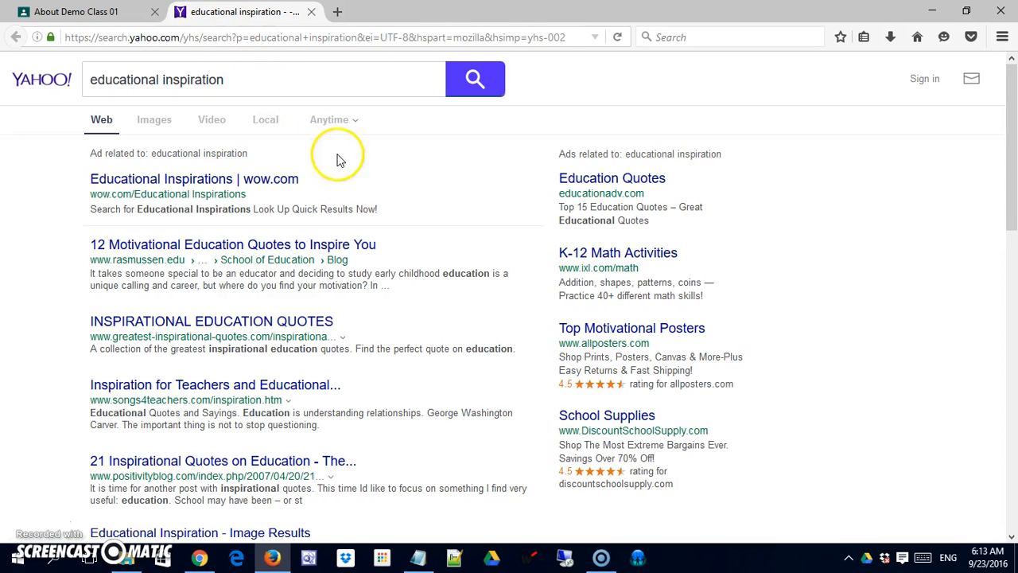
{"action": "left_click", "coordinate": [294, 245]}
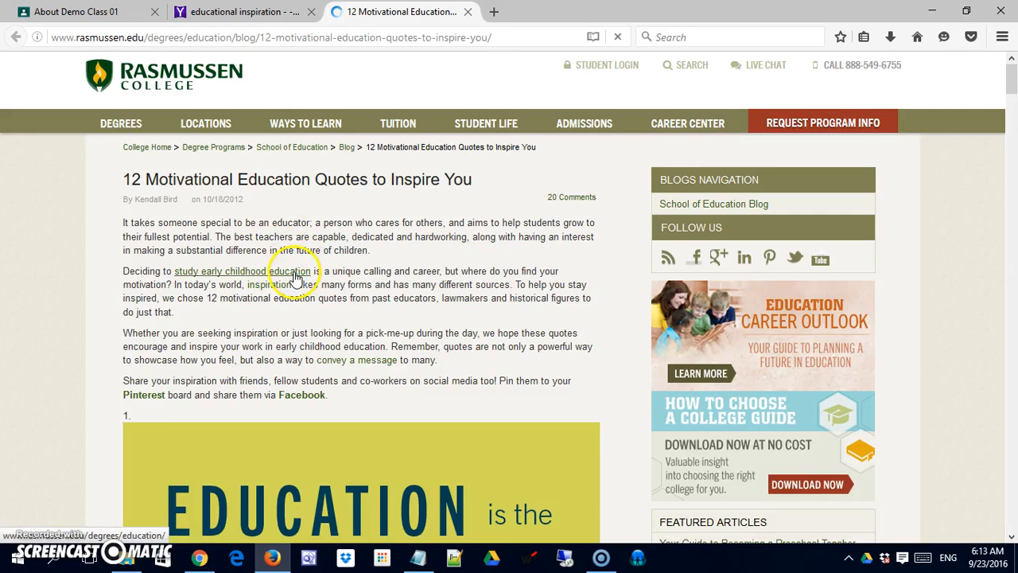
Step: Copy the web address of the article "12 Motivational Education Quotes to Inspire You"
{"action": "scroll", "coordinate": [296, 278], "scroll_direction": "down", "scroll_amount": 5}
{"action": "scroll", "coordinate": [270, 127], "scroll_direction": "up", "scroll_amount": 5}
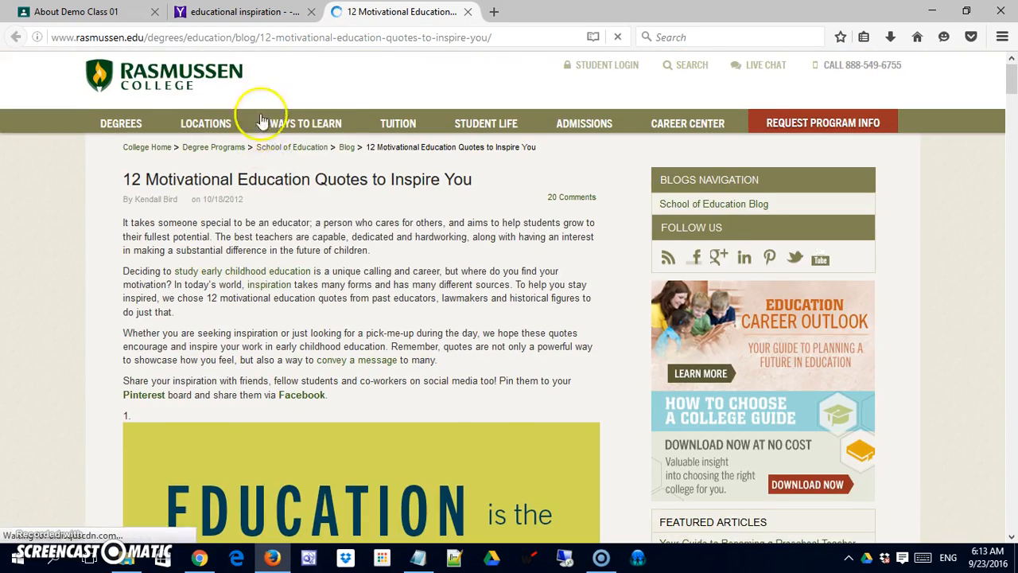
{"action": "left_click", "coordinate": [275, 38]}
{"action": "right_click", "coordinate": [278, 43]}
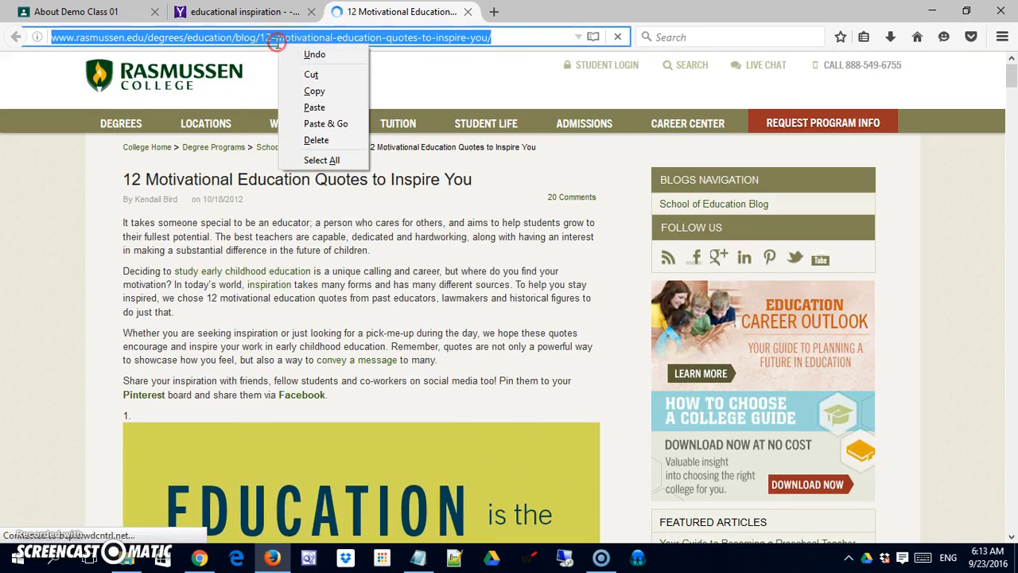
{"action": "left_click", "coordinate": [314, 91]}
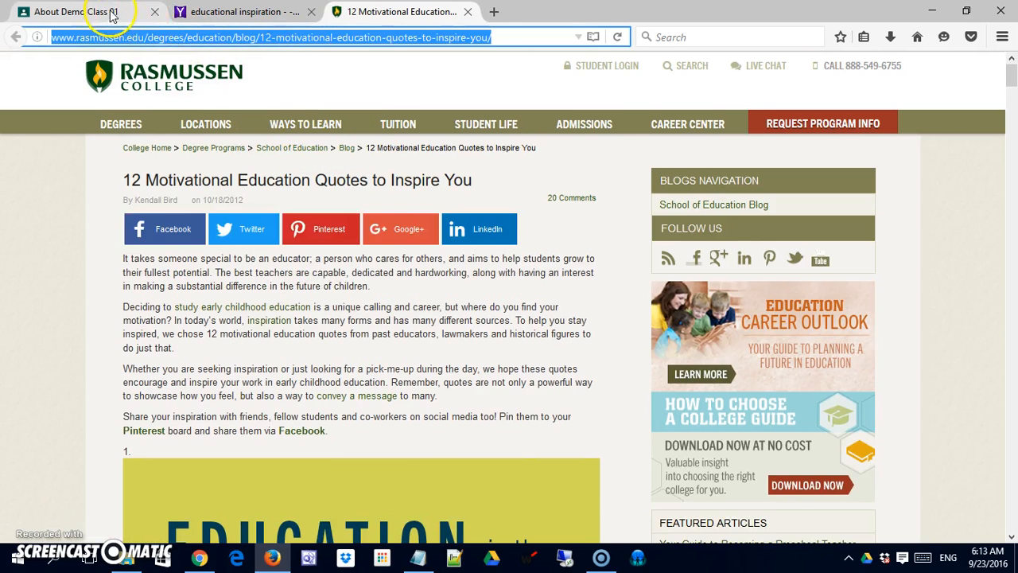
Step: Return to the Classroom About page and attach the copied article address as a link to the "About Me" material
{"action": "left_click", "coordinate": [112, 14]}
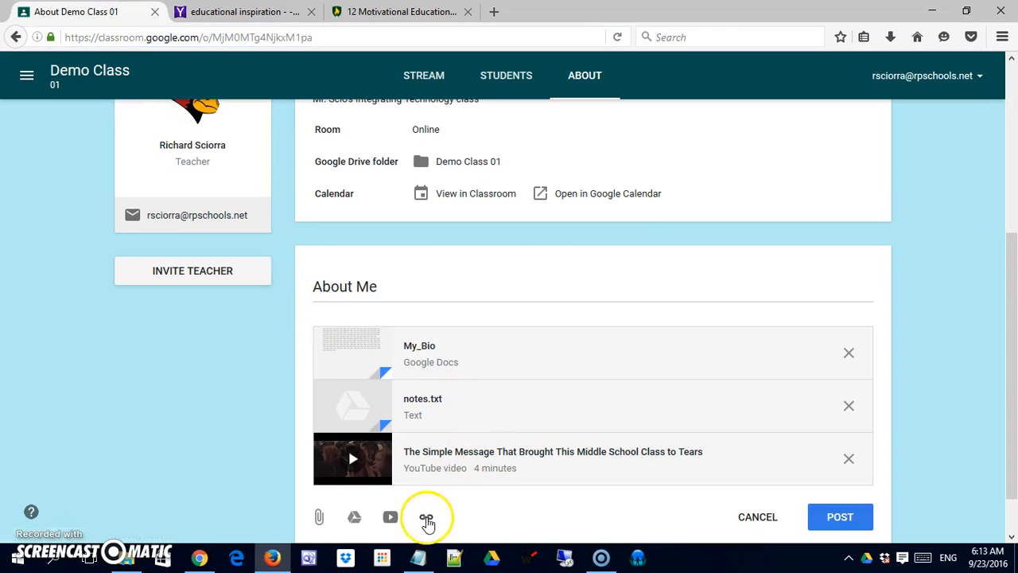
{"action": "left_click", "coordinate": [427, 519]}
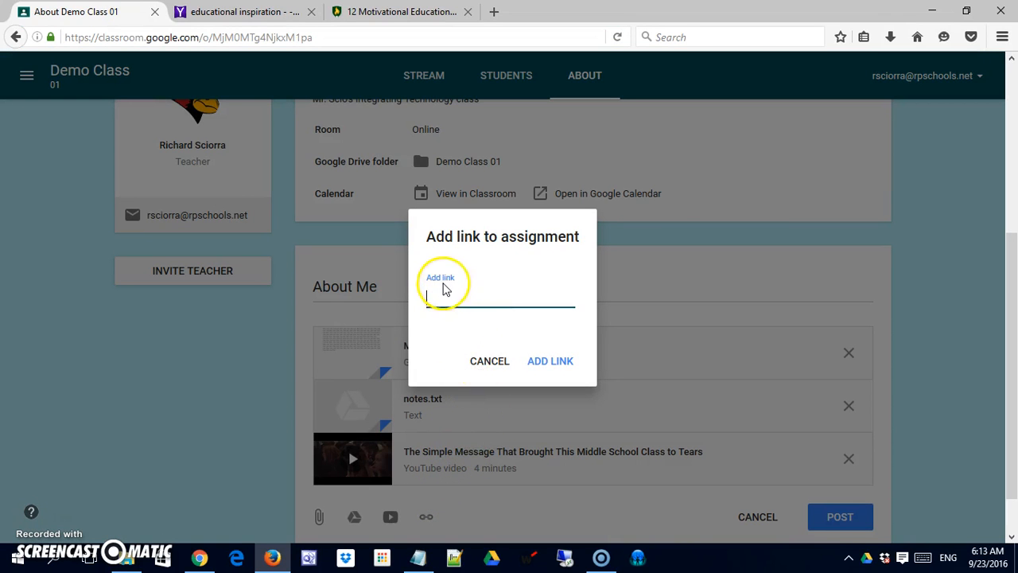
{"action": "key", "text": "ctrl+v"}
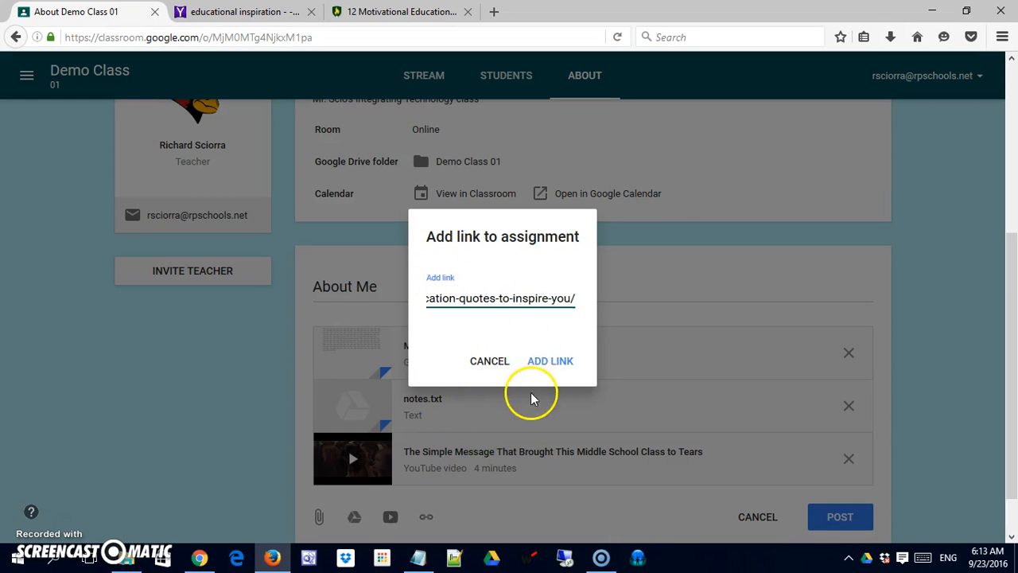
{"action": "left_click", "coordinate": [540, 367]}
{"action": "scroll", "coordinate": [553, 406], "scroll_direction": "down", "scroll_amount": 3}
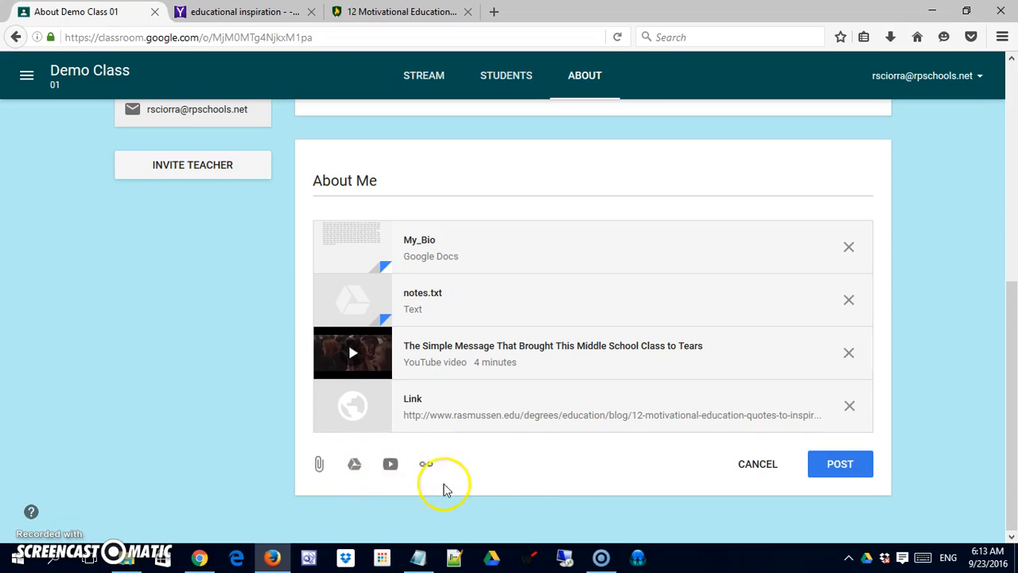
Step: Test the My_Bio and notes.txt attachments of the "About Me" material by opening each one and closing it again
{"action": "left_click", "coordinate": [419, 238]}
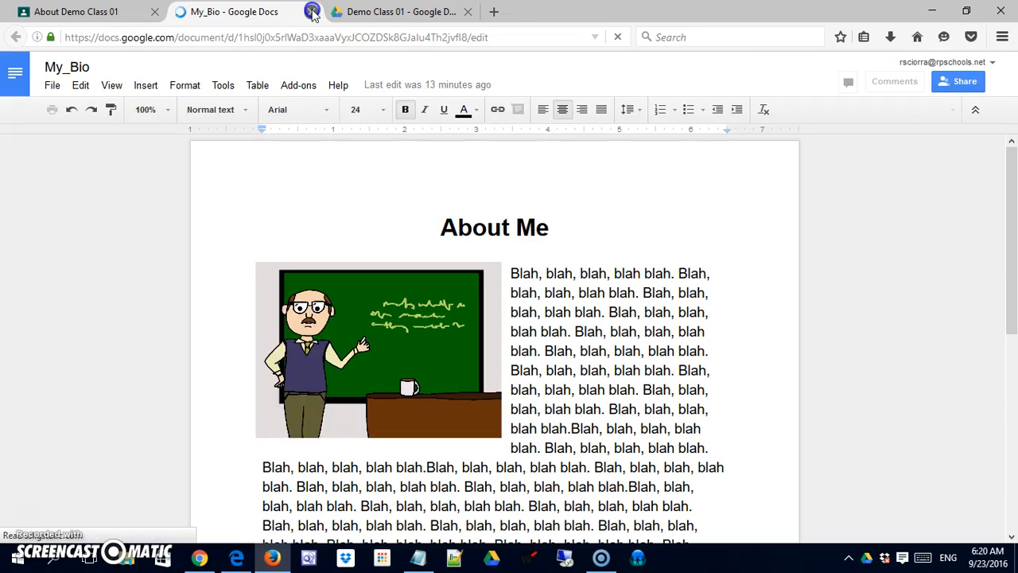
{"action": "left_click", "coordinate": [312, 13]}
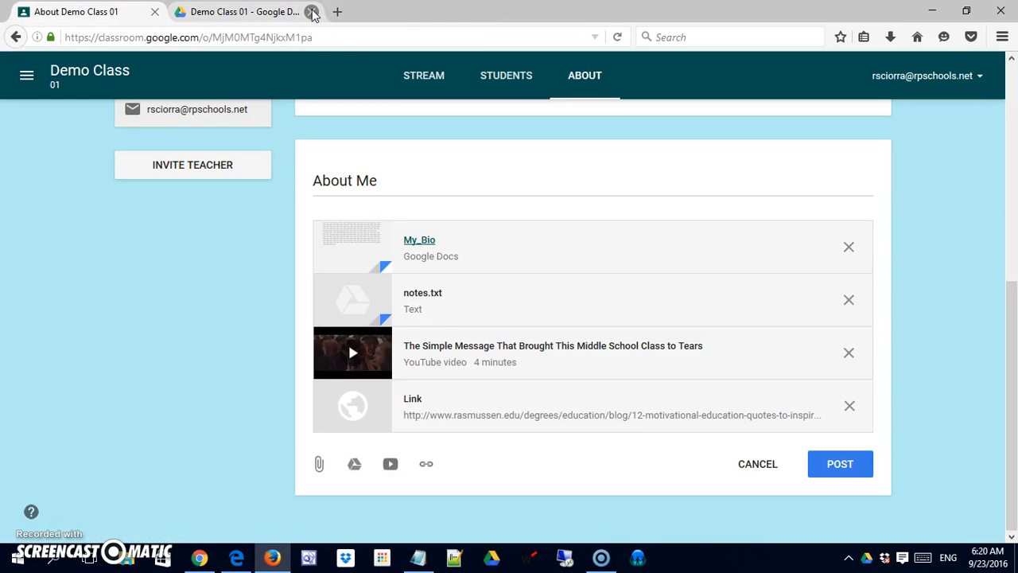
{"action": "left_click", "coordinate": [430, 296]}
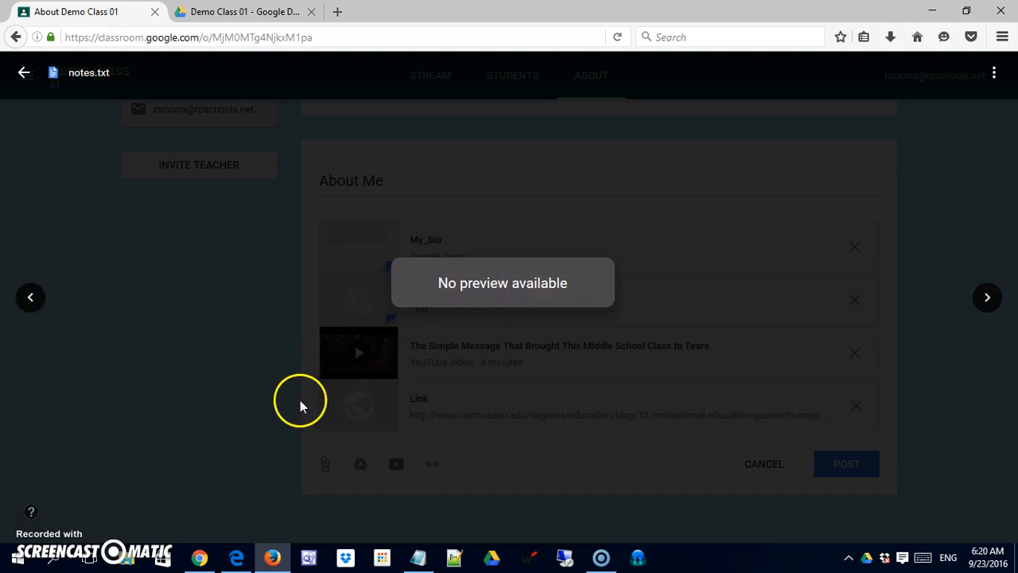
{"action": "left_click", "coordinate": [174, 362]}
Step: Test the attached YouTube video and the article link by opening each one, returning to the About page after each
{"action": "left_click", "coordinate": [446, 350]}
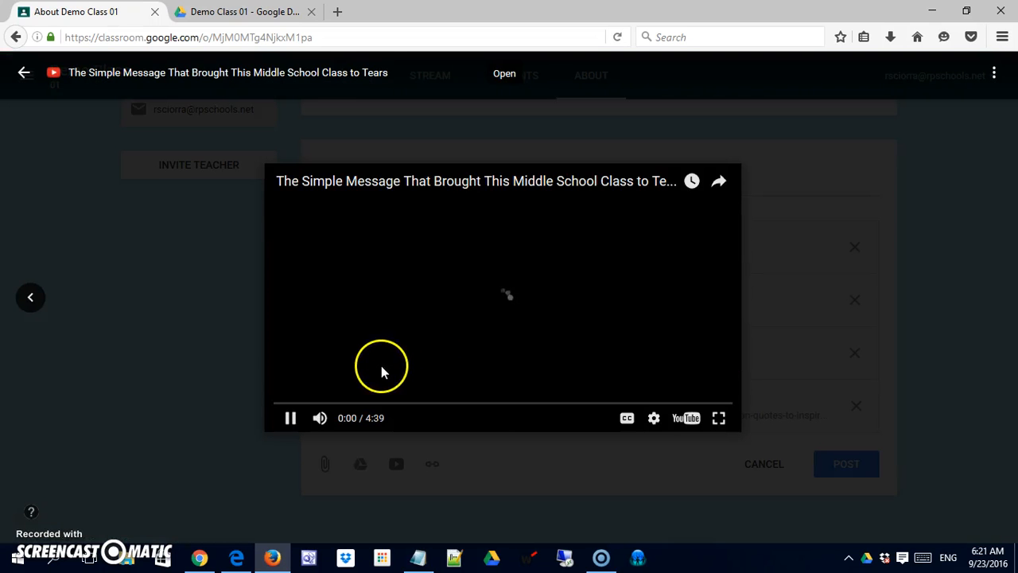
{"action": "left_click", "coordinate": [290, 418]}
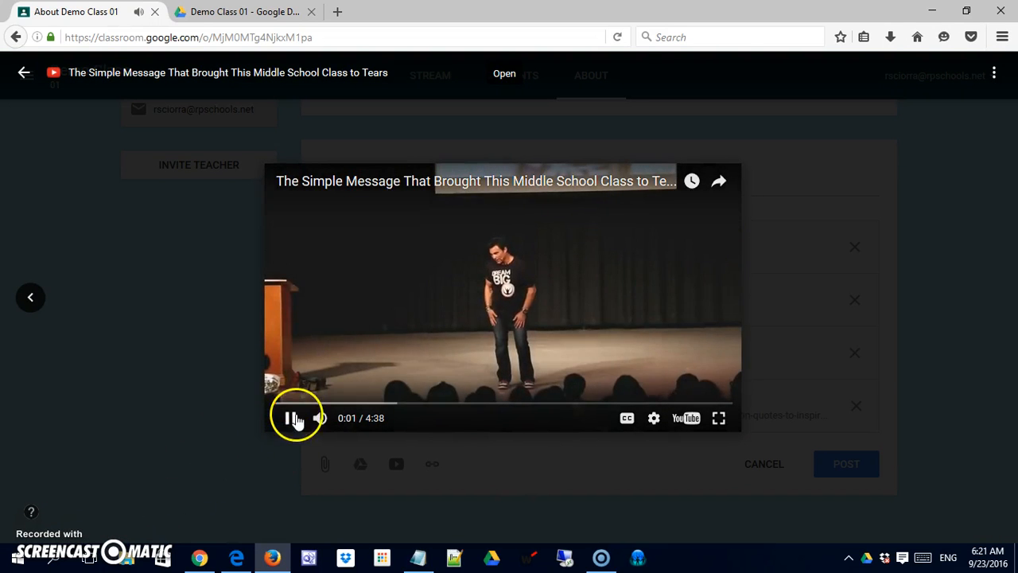
{"action": "left_click", "coordinate": [196, 280]}
{"action": "left_click", "coordinate": [410, 402]}
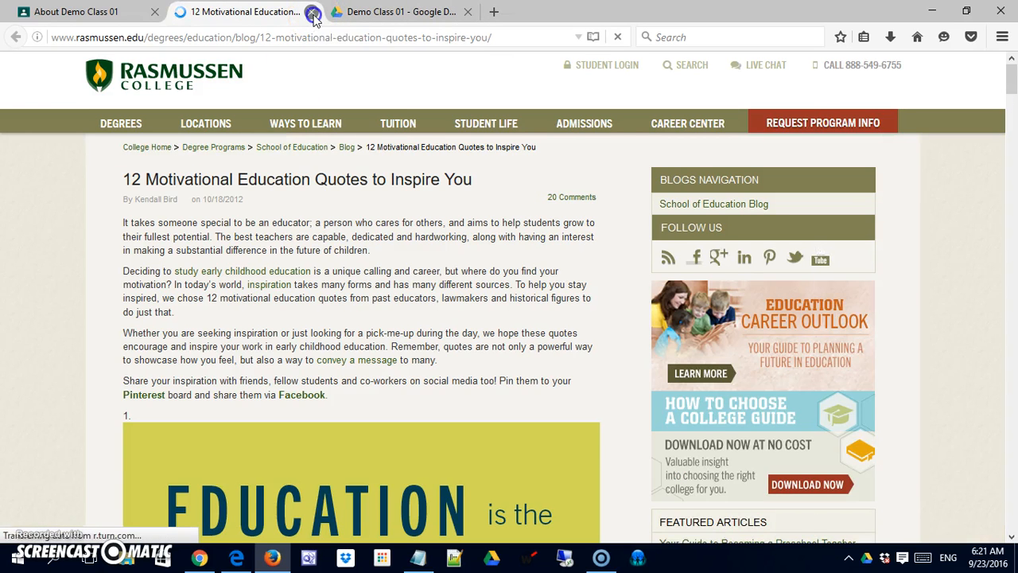
{"action": "left_click", "coordinate": [312, 12]}
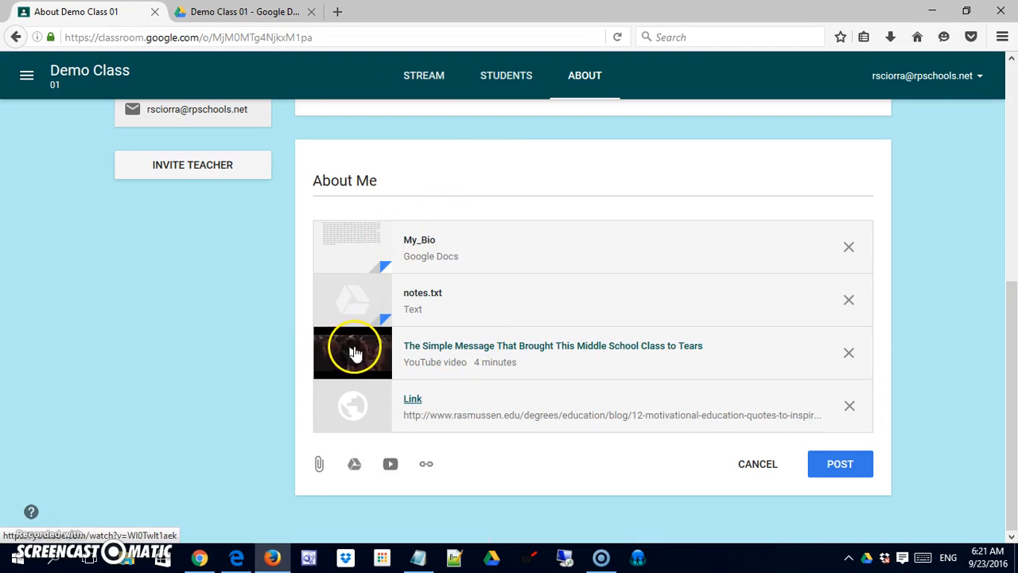
Step: Check the student's view of the About page in Edge, return to the teacher's page in Firefox and post the "About Me" material
{"action": "left_click", "coordinate": [237, 559]}
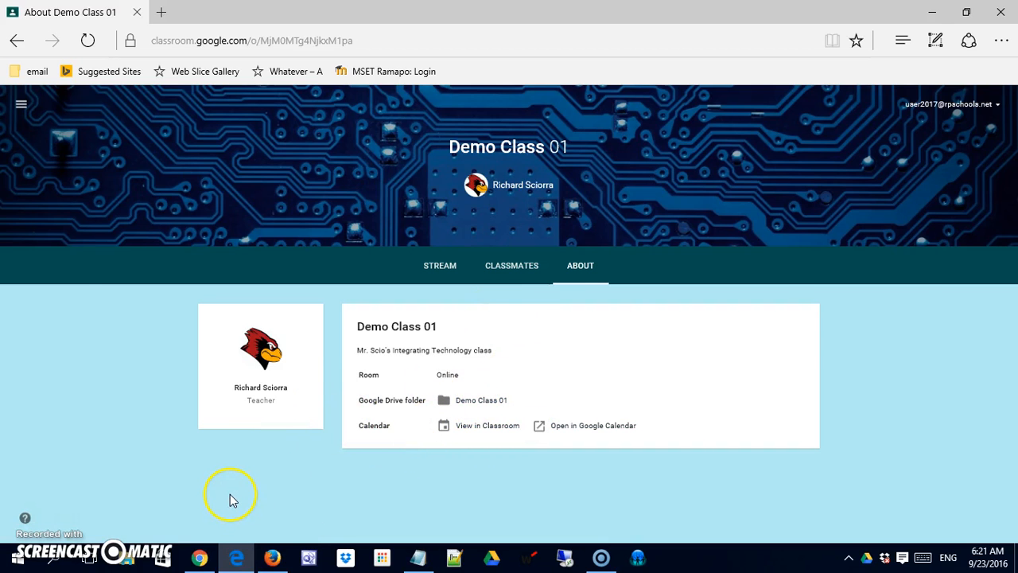
{"action": "key", "text": "alt+Tab"}
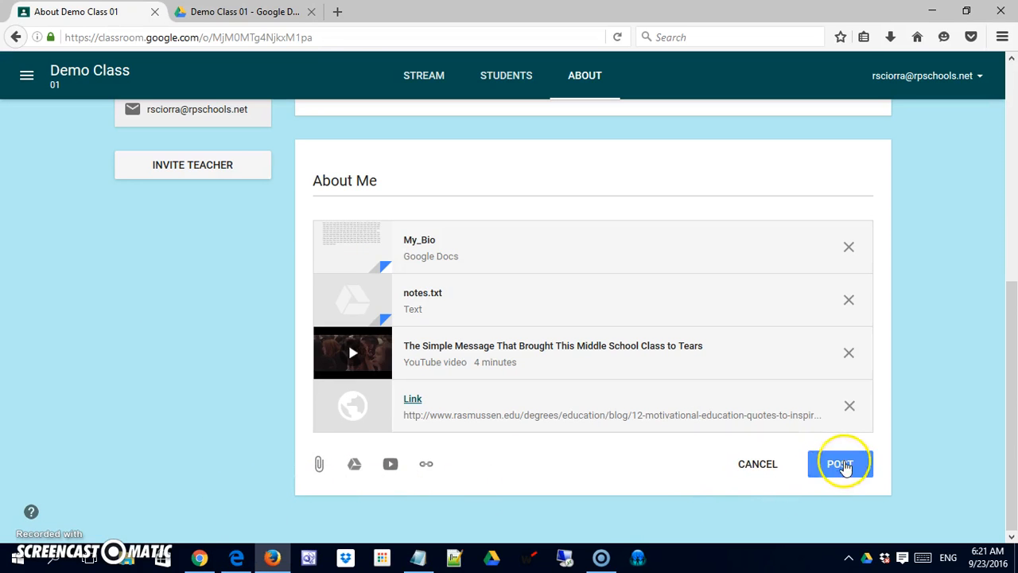
{"action": "left_click", "coordinate": [843, 465]}
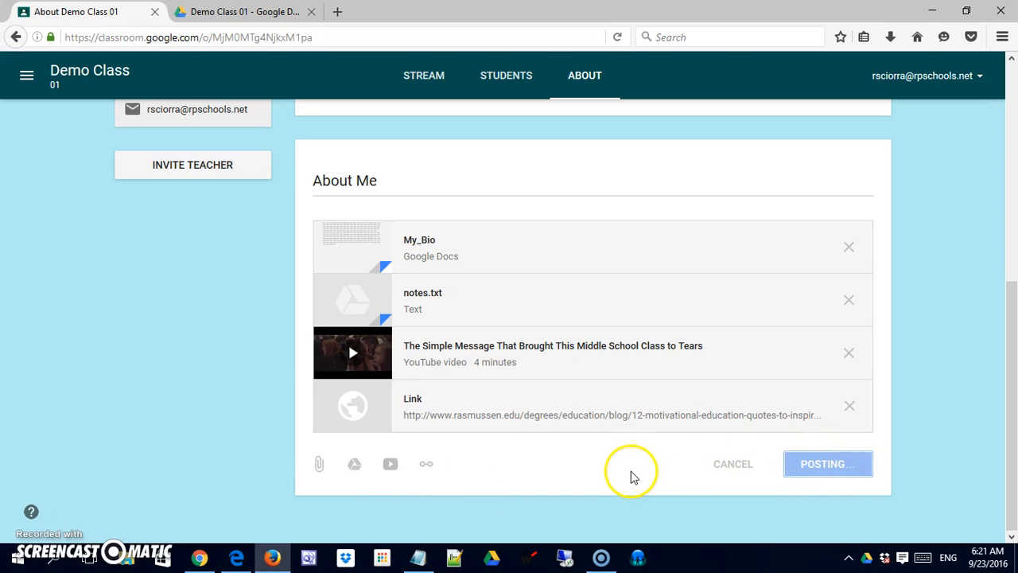
{"action": "scroll", "coordinate": [628, 465], "scroll_direction": "down", "scroll_amount": 3}
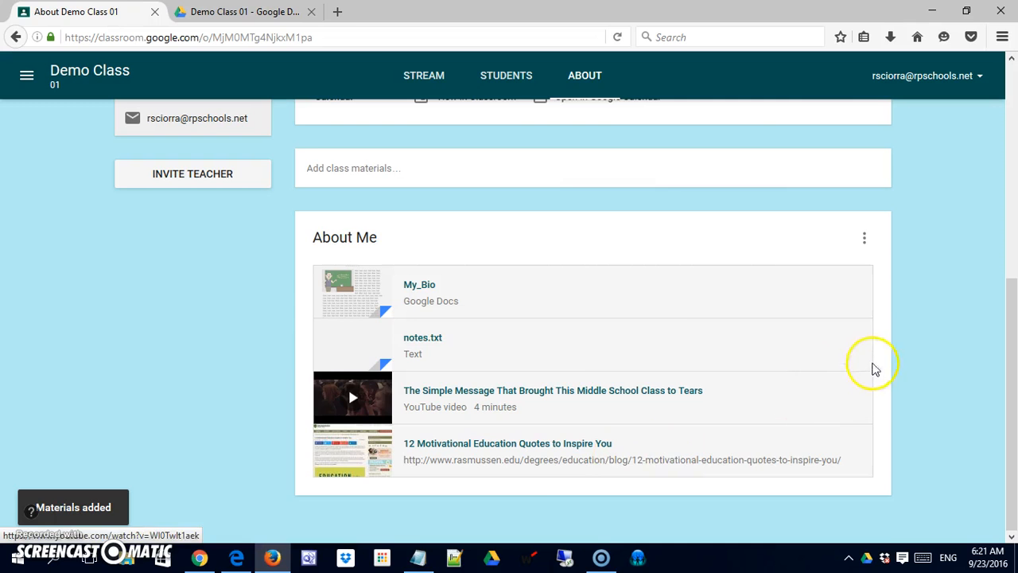
{"action": "scroll", "coordinate": [566, 407], "scroll_direction": "up", "scroll_amount": 3}
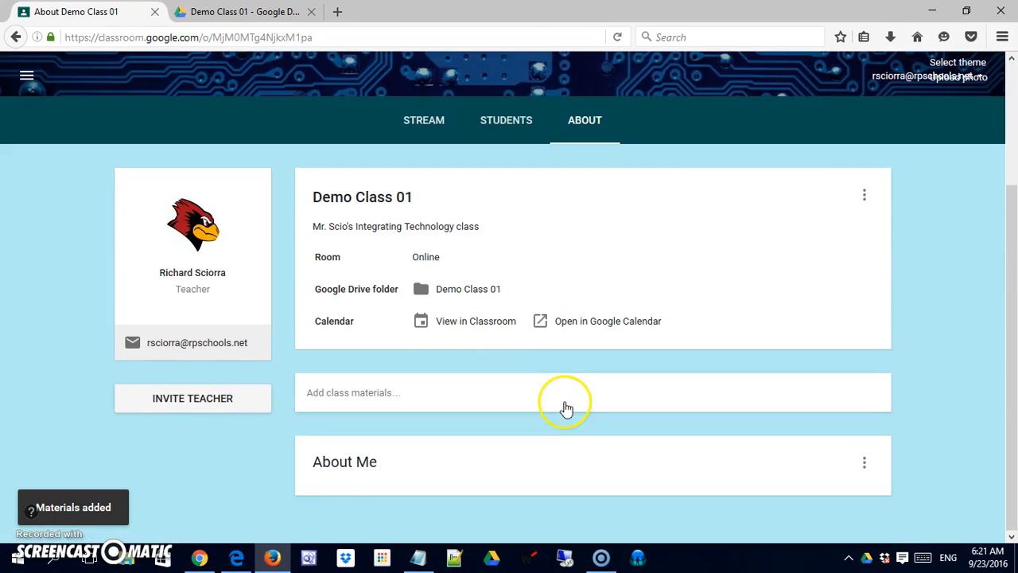
Step: Switch to the student's view in Edge, look over the posted "About Me" material and return to the teacher's page in Firefox
{"action": "key", "text": "alt+Tab"}
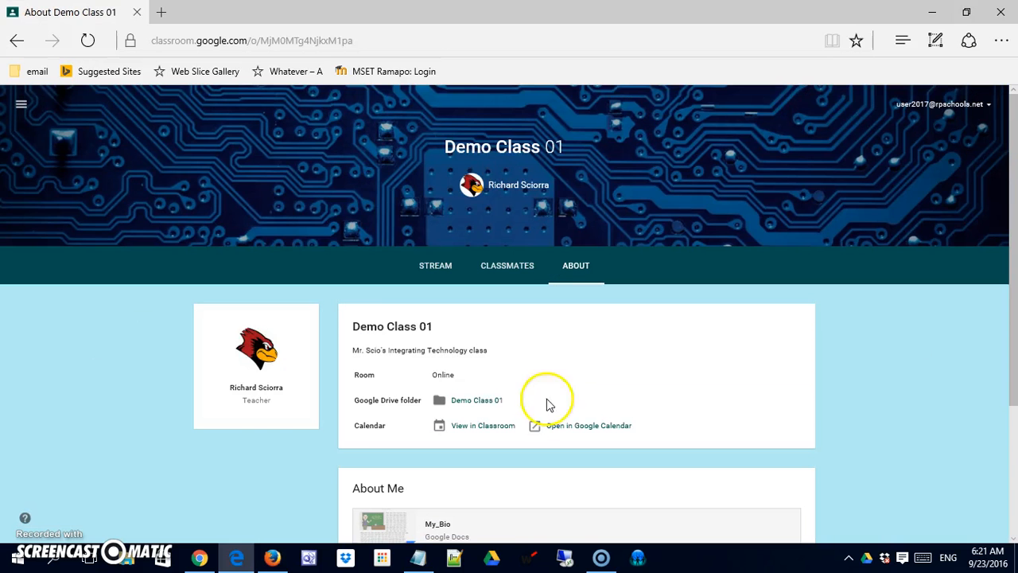
{"action": "scroll", "coordinate": [378, 347], "scroll_direction": "down", "scroll_amount": 2}
{"action": "scroll", "coordinate": [377, 347], "scroll_direction": "down", "scroll_amount": 1}
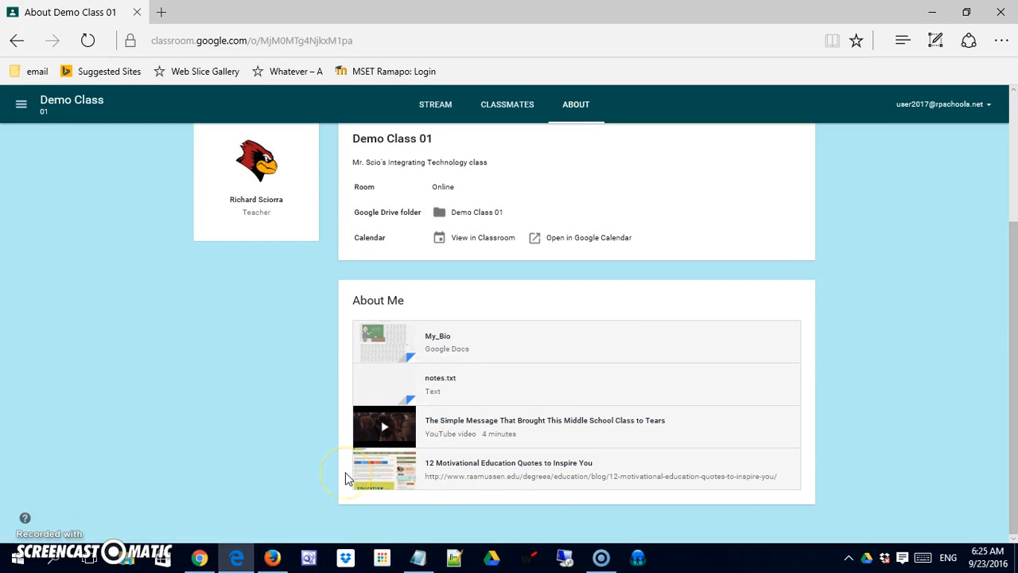
{"action": "key", "text": "alt+Tab"}
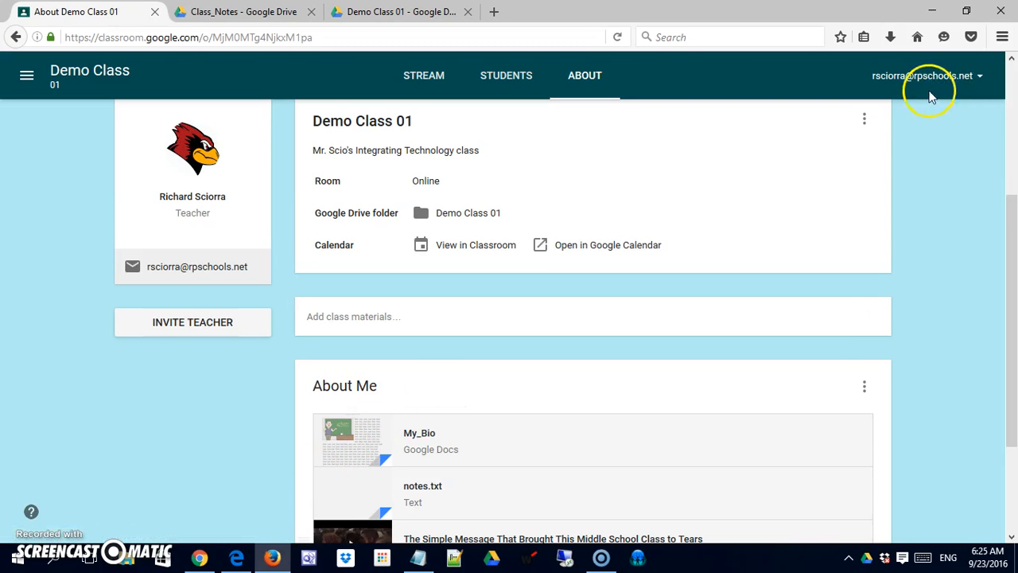
Step: Edit the posted "About Me" material, change its title to "Class Resources" and save it with all four attachments
{"action": "left_click_drag", "start_coordinate": [1013, 223], "coordinate": [1012, 310]}
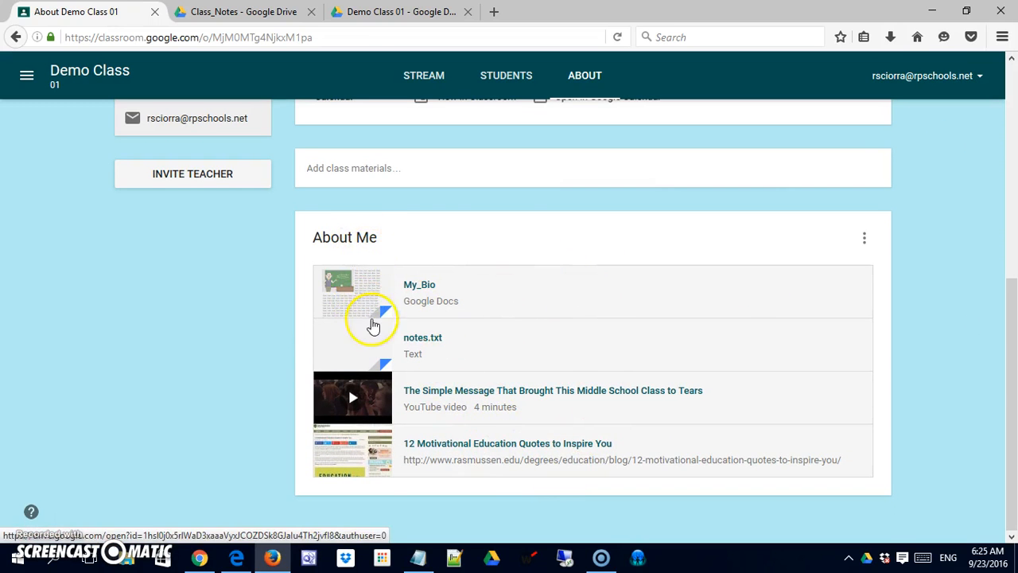
{"action": "left_click", "coordinate": [864, 239]}
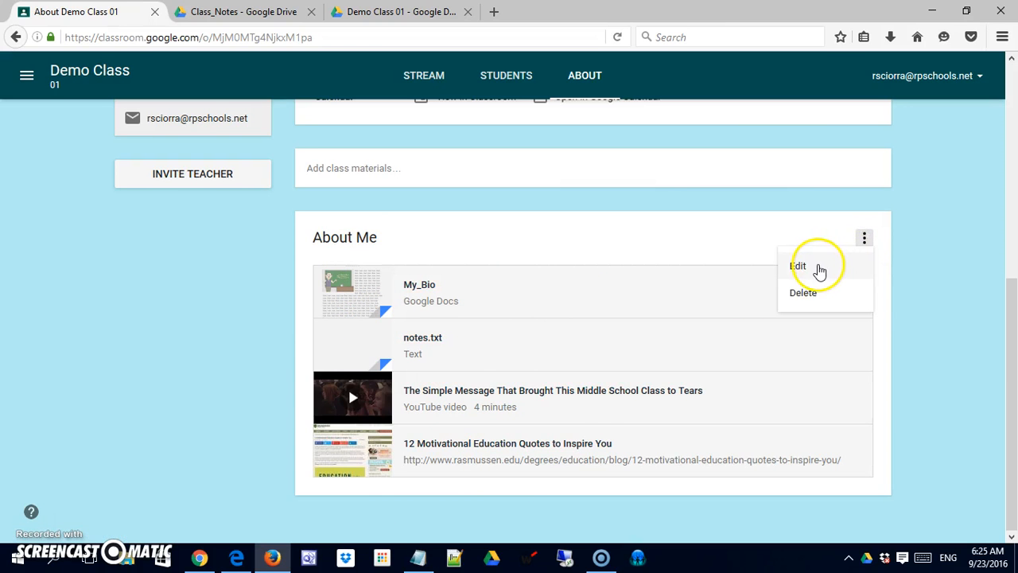
{"action": "left_click", "coordinate": [798, 266]}
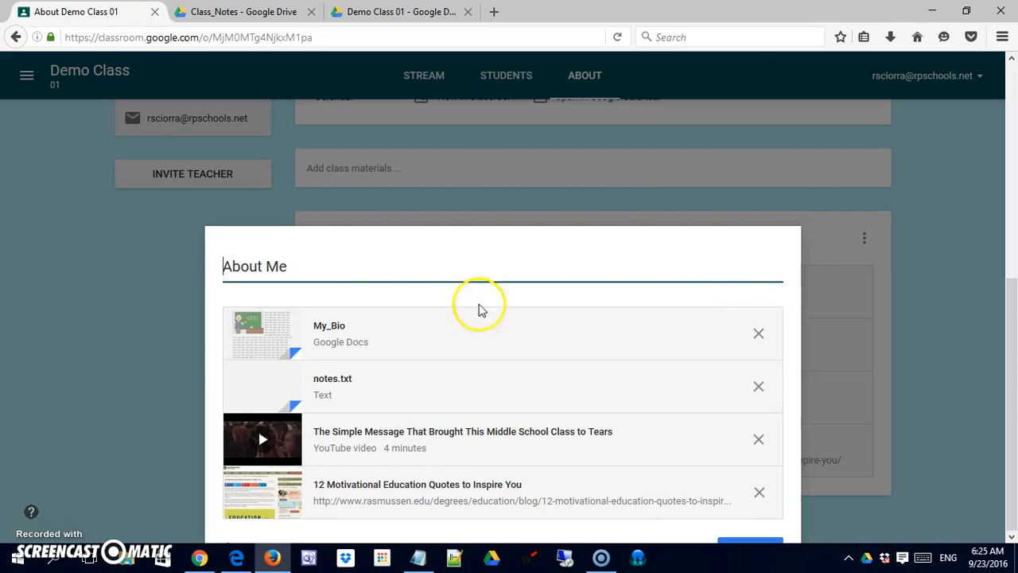
{"action": "left_click_drag", "start_coordinate": [357, 268], "coordinate": [242, 266]}
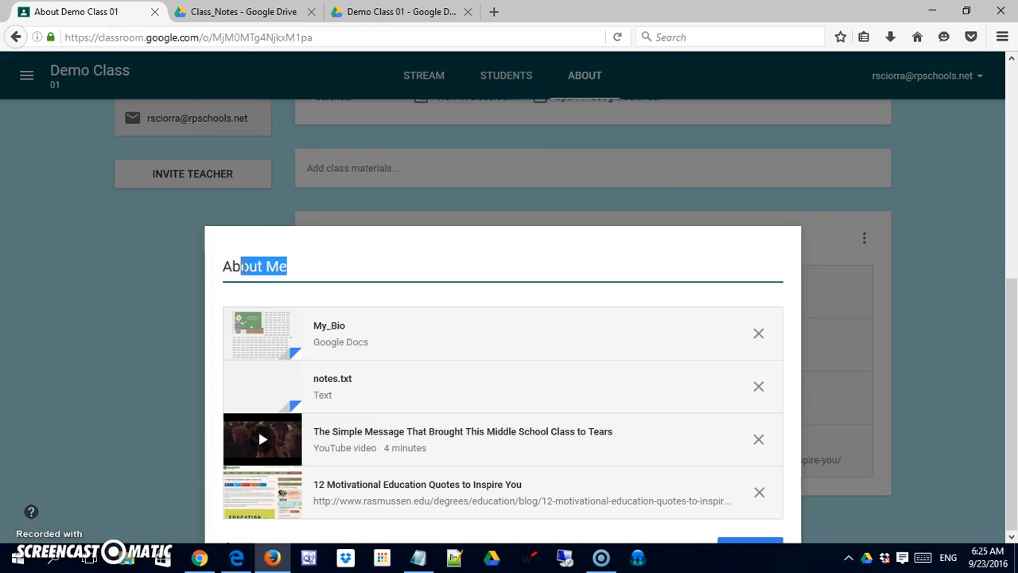
{"action": "key", "text": "BackSpace"}
{"action": "key", "text": "BackSpace"}
{"action": "key", "text": "BackSpace"}
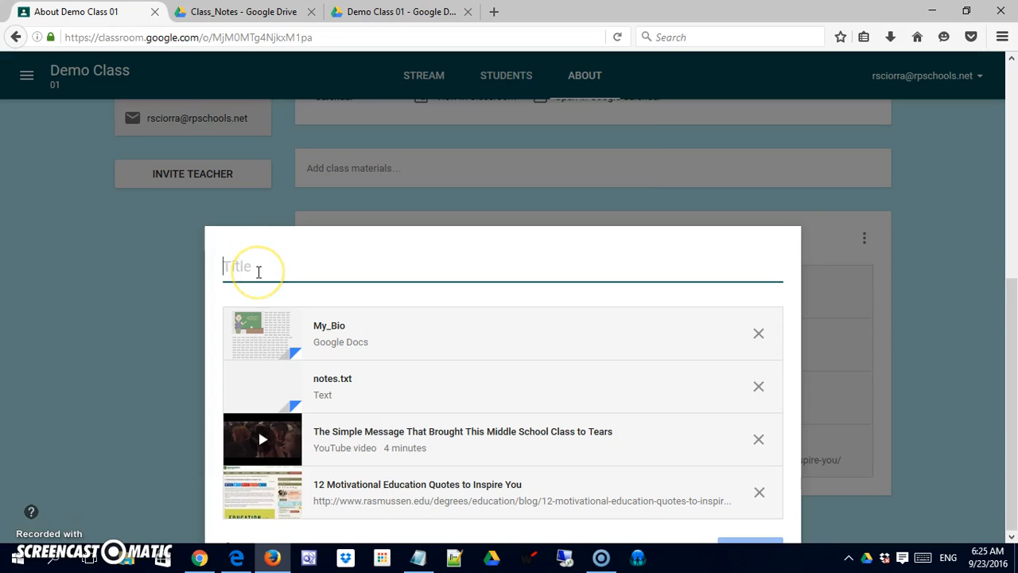
{"action": "type", "text": "Class Resources"}
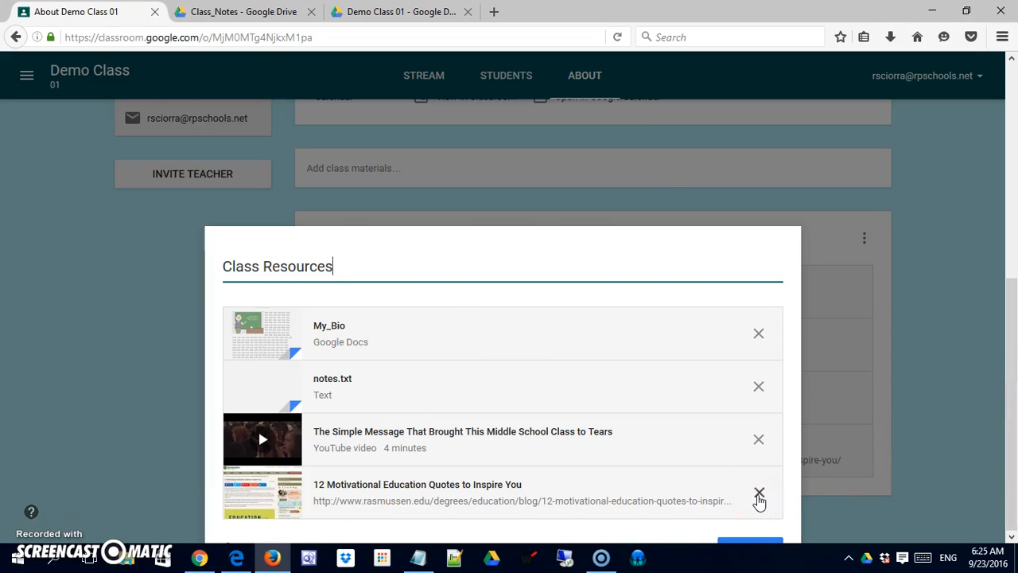
{"action": "left_click", "coordinate": [977, 355]}
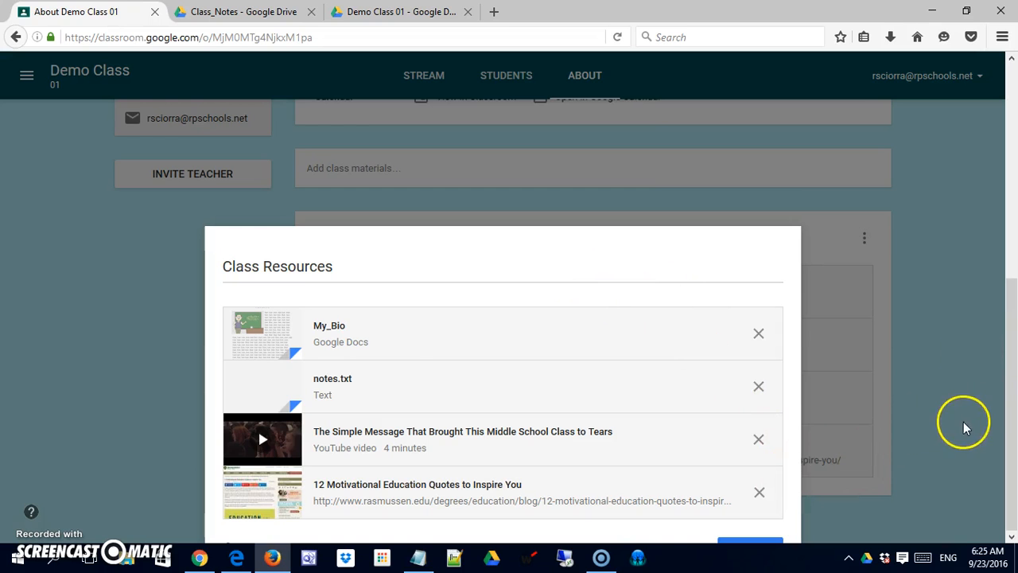
{"action": "left_click_drag", "start_coordinate": [1012, 370], "coordinate": [1006, 218]}
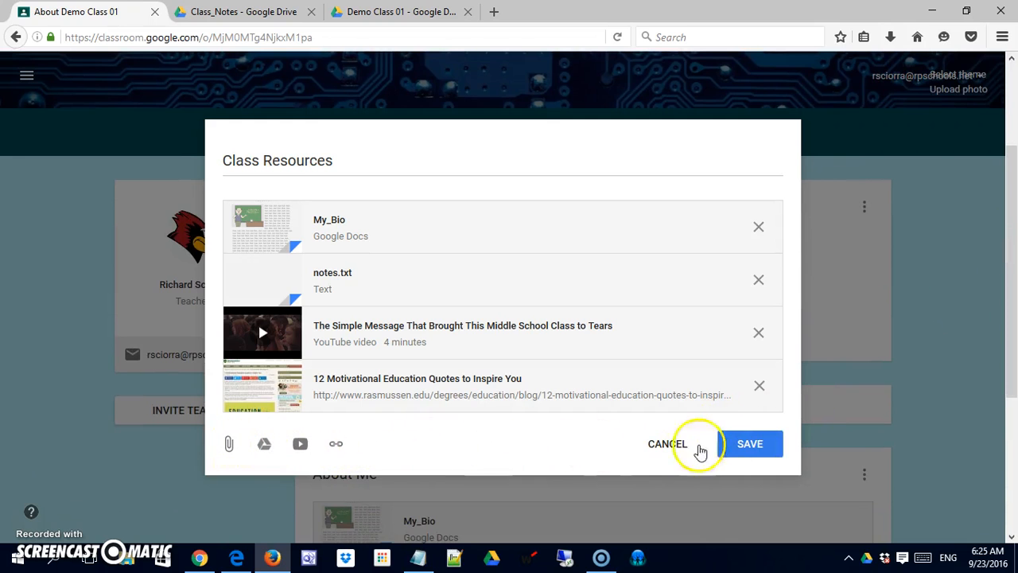
{"action": "left_click", "coordinate": [756, 450]}
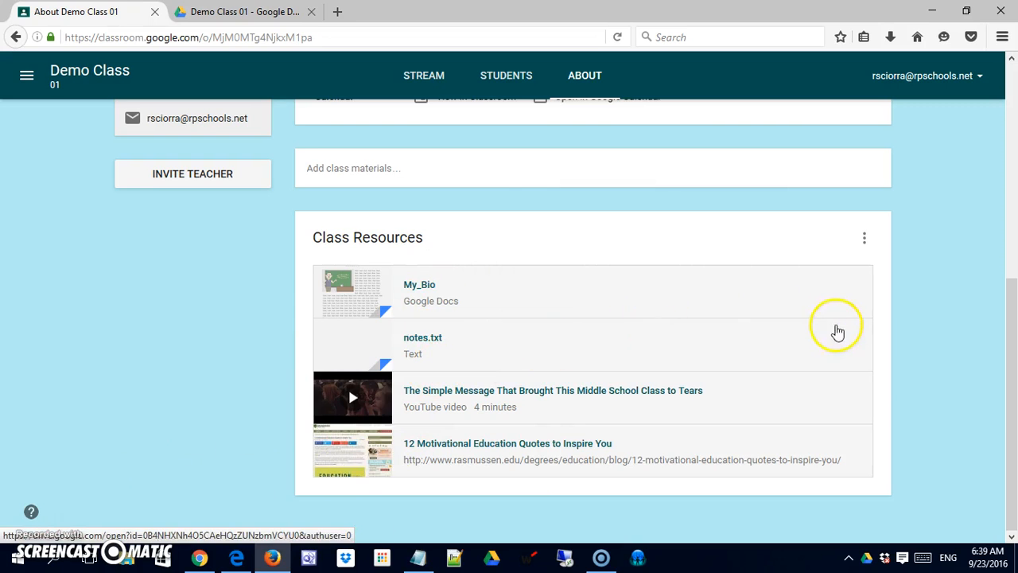
{"action": "left_click_drag", "start_coordinate": [1010, 321], "coordinate": [1007, 281]}
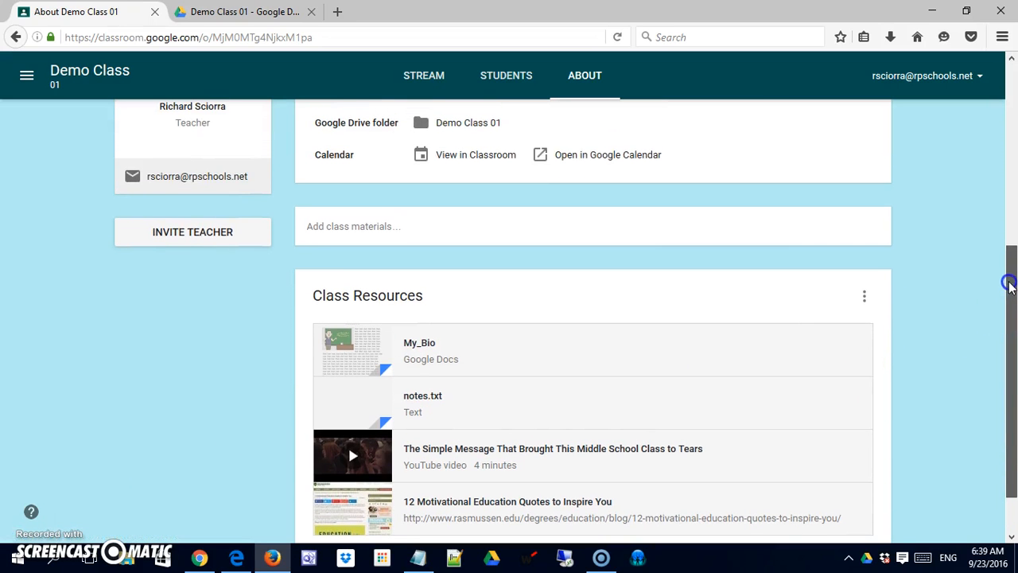
{"action": "left_click", "coordinate": [362, 232]}
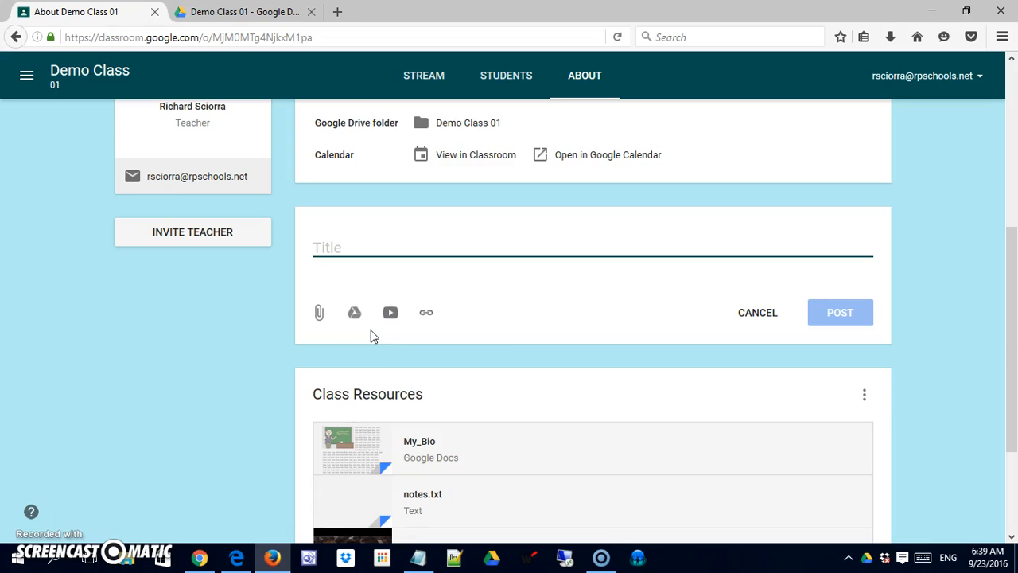
{"action": "left_click", "coordinate": [754, 313]}
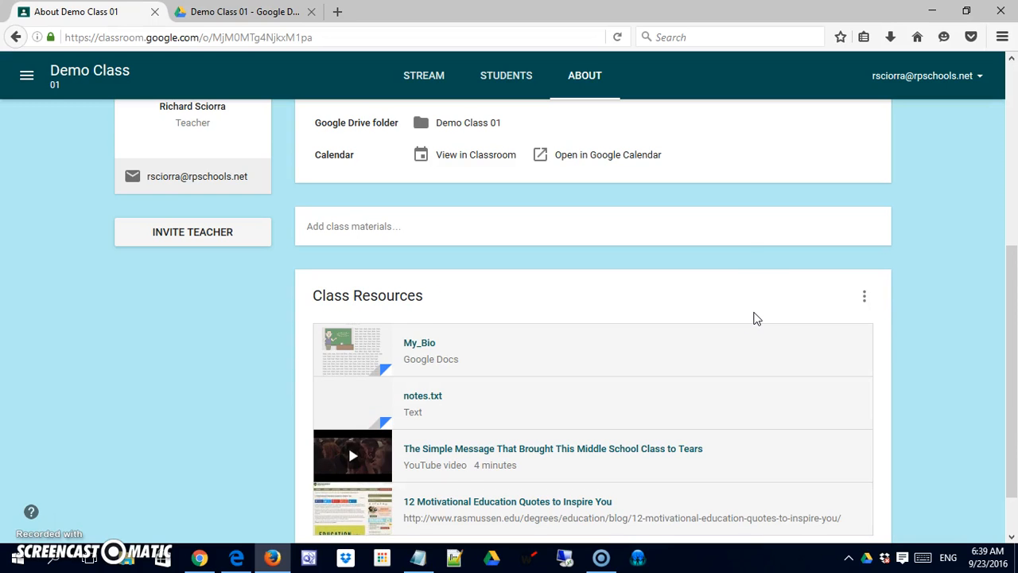
{"action": "left_click_drag", "start_coordinate": [1011, 296], "coordinate": [1011, 395]}
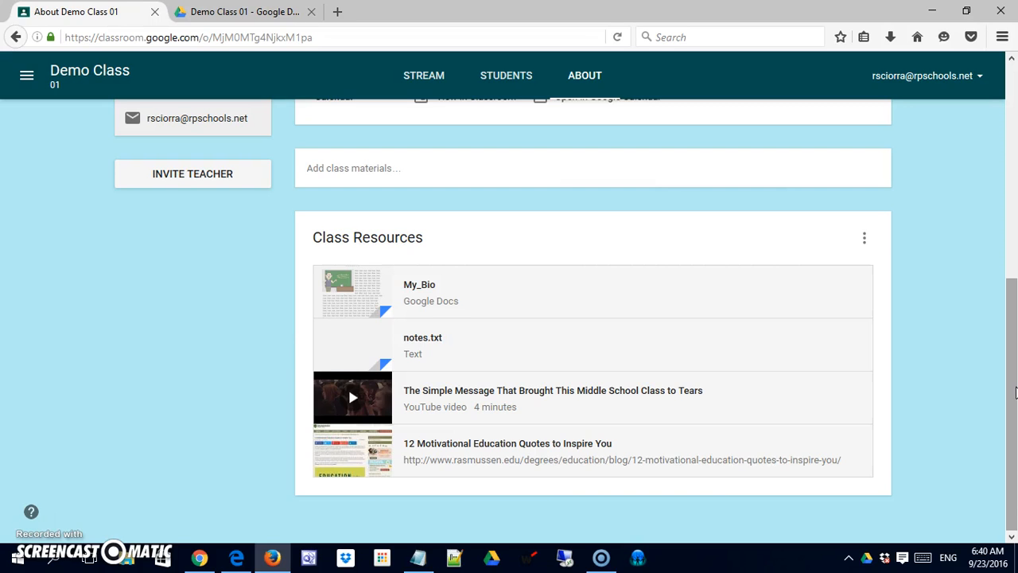
Step: Open the Demo Class 01 Drive folder from the About page, look inside Class_Notes and return to the About page
{"action": "mouse_move", "coordinate": [1015, 392]}
{"action": "left_mouse_down"}
{"action": "mouse_move", "coordinate": [1015, 352]}
{"action": "mouse_move", "coordinate": [1016, 400]}
{"action": "left_mouse_up"}
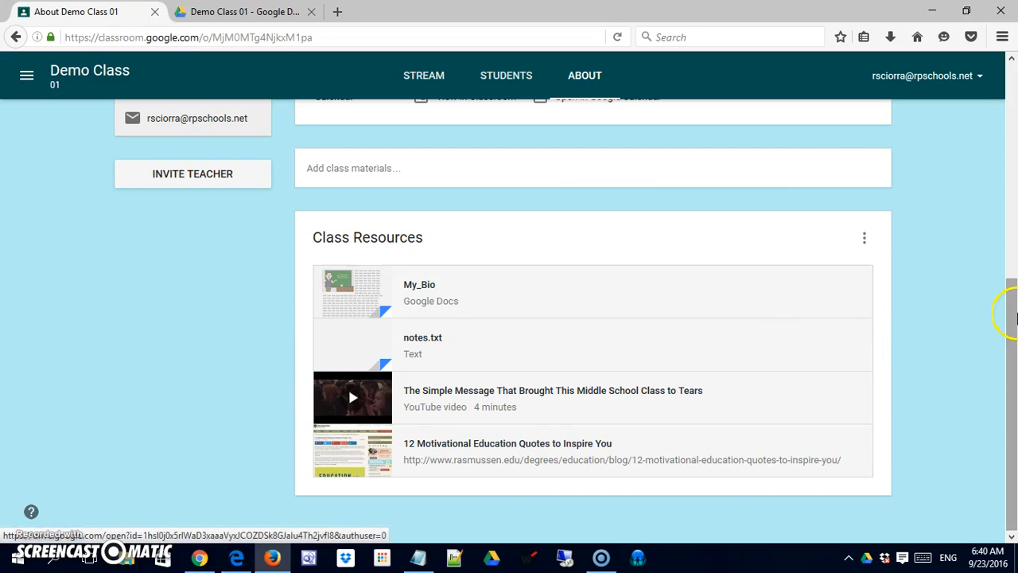
{"action": "left_click_drag", "start_coordinate": [1010, 318], "coordinate": [983, 177]}
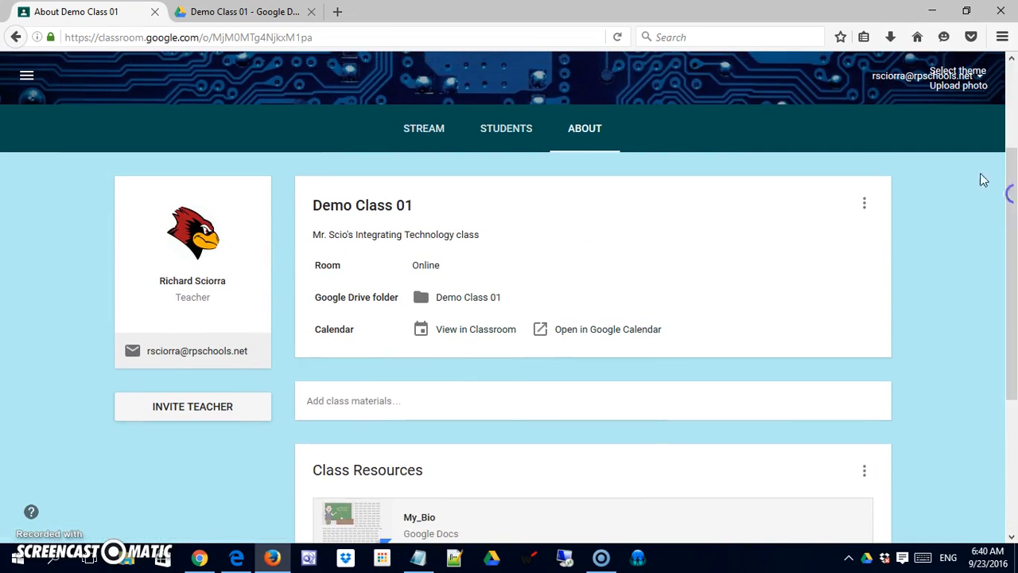
{"action": "left_click", "coordinate": [469, 299]}
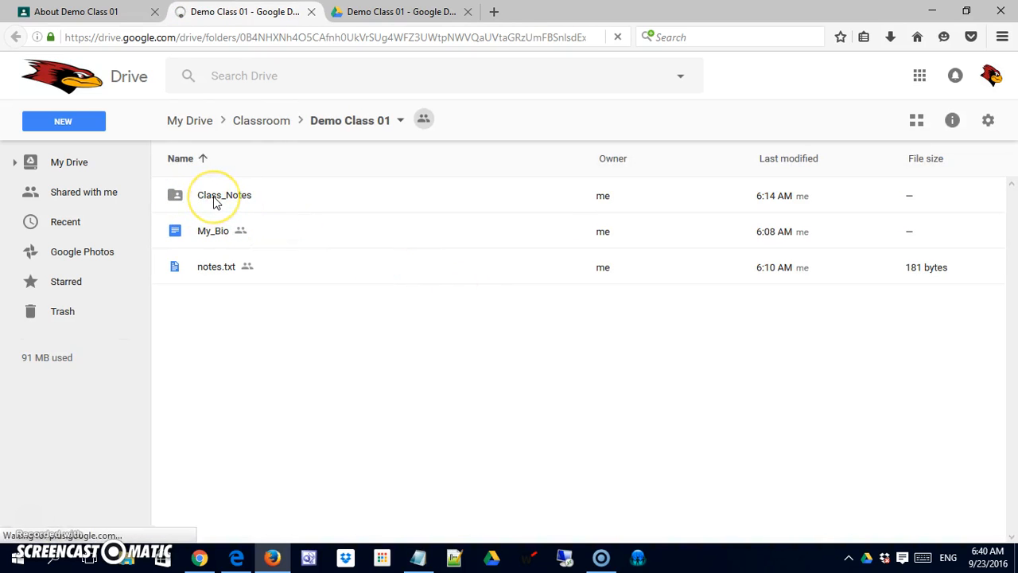
{"action": "double_click", "coordinate": [213, 199]}
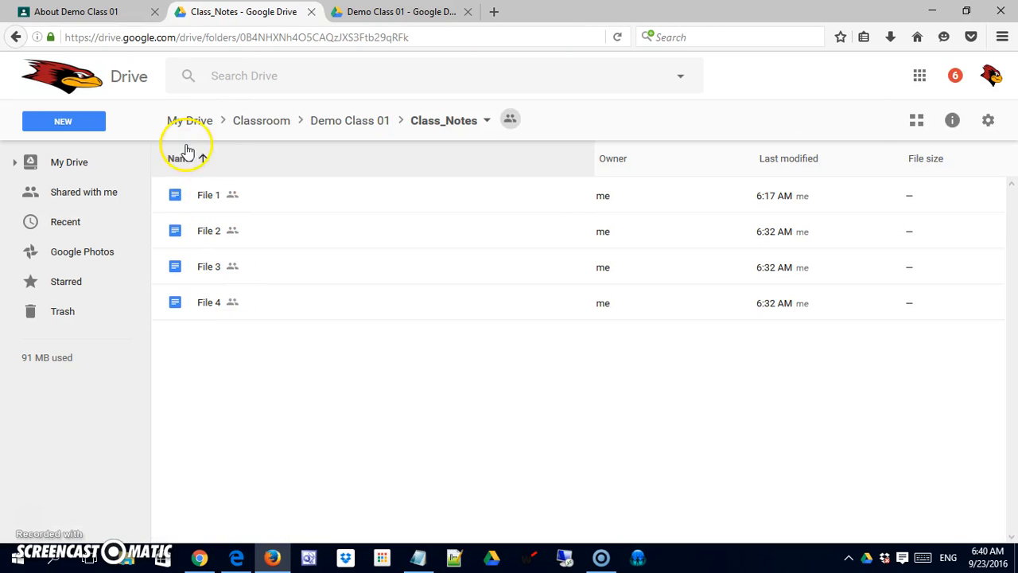
{"action": "left_click", "coordinate": [16, 37]}
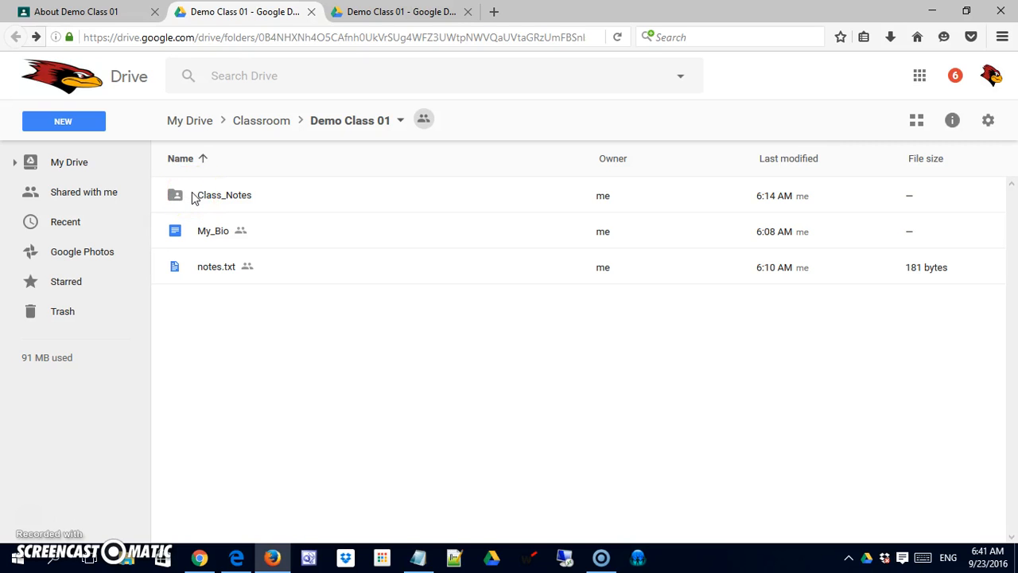
{"action": "left_click", "coordinate": [87, 12]}
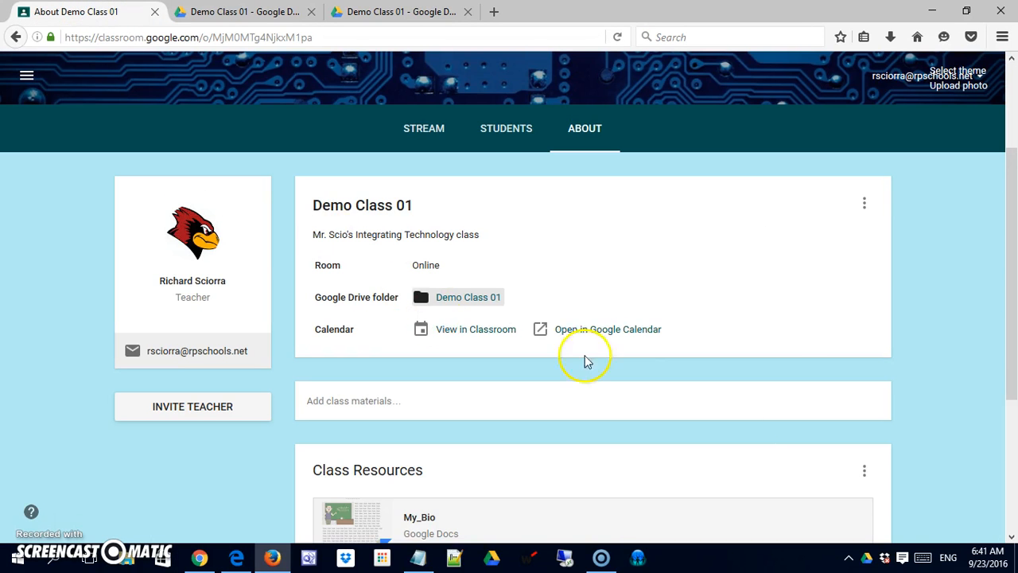
Step: Start a new class material, browse My Drive to Classroom > Demo Class 01 in the file picker and leave it without attaching anything
{"action": "left_click_drag", "start_coordinate": [1013, 204], "coordinate": [1006, 296]}
{"action": "left_click", "coordinate": [384, 229]}
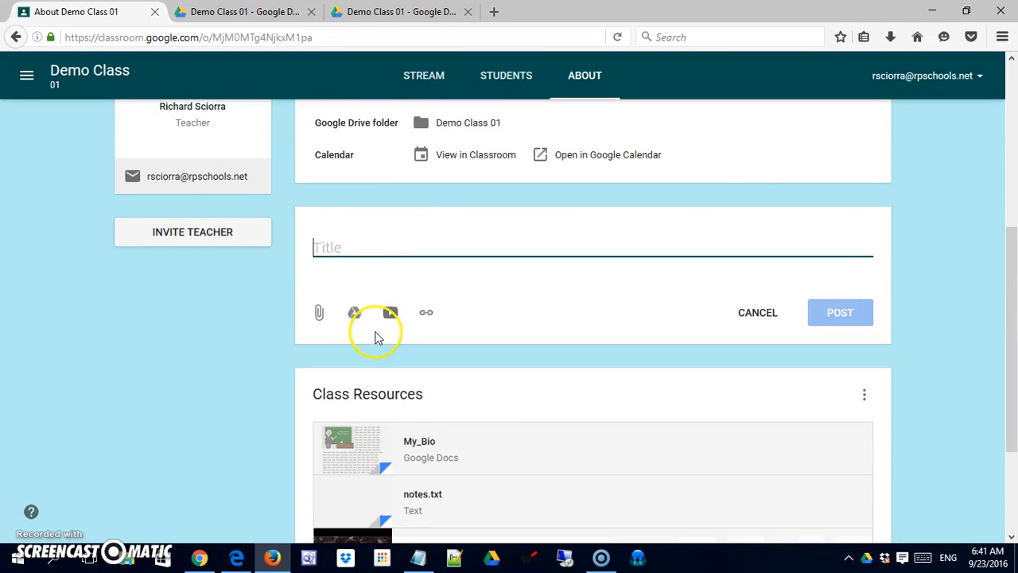
{"action": "left_click", "coordinate": [355, 314]}
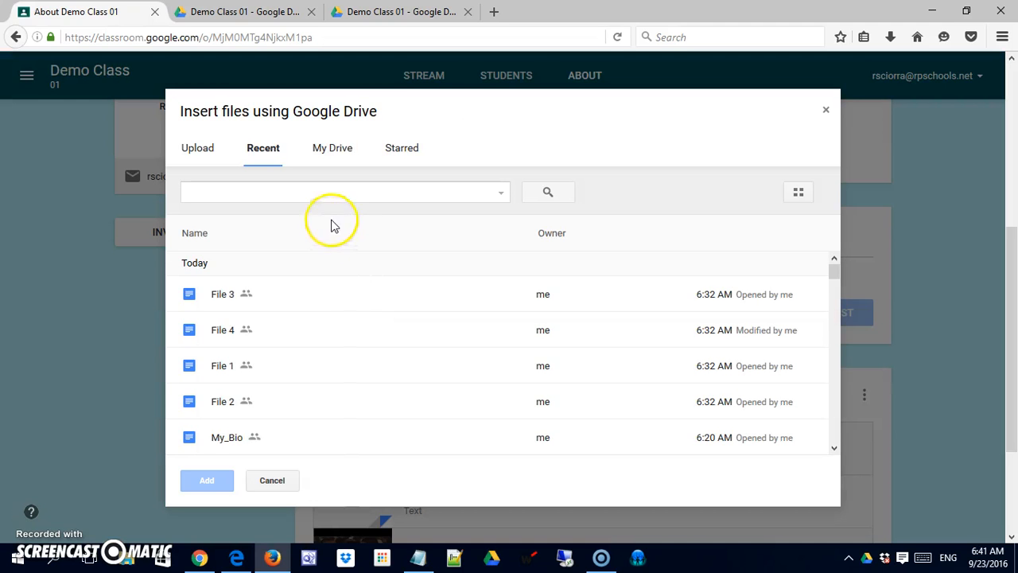
{"action": "left_click", "coordinate": [338, 150]}
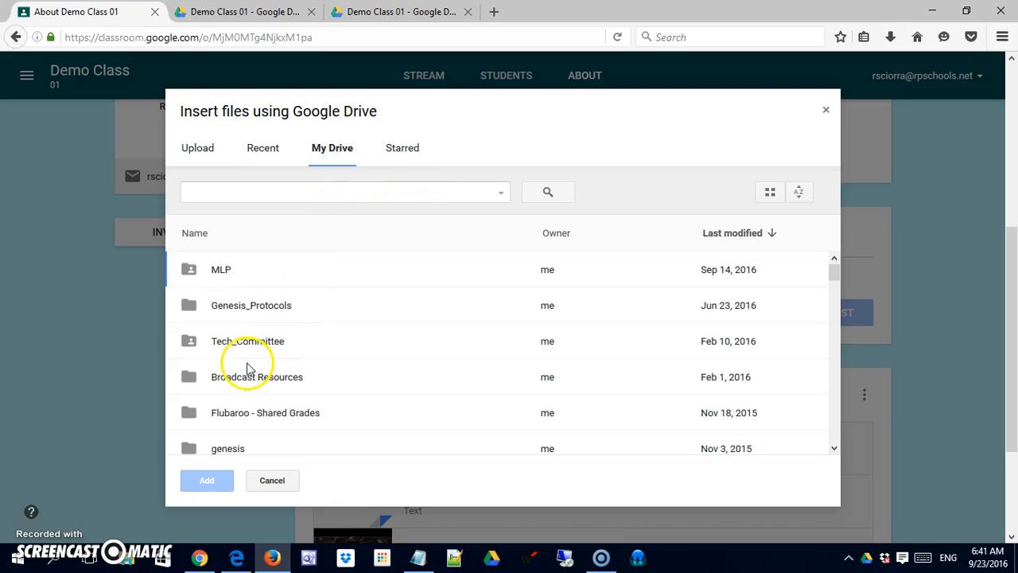
{"action": "left_click", "coordinate": [835, 367]}
{"action": "left_click", "coordinate": [835, 367]}
{"action": "left_click", "coordinate": [835, 367]}
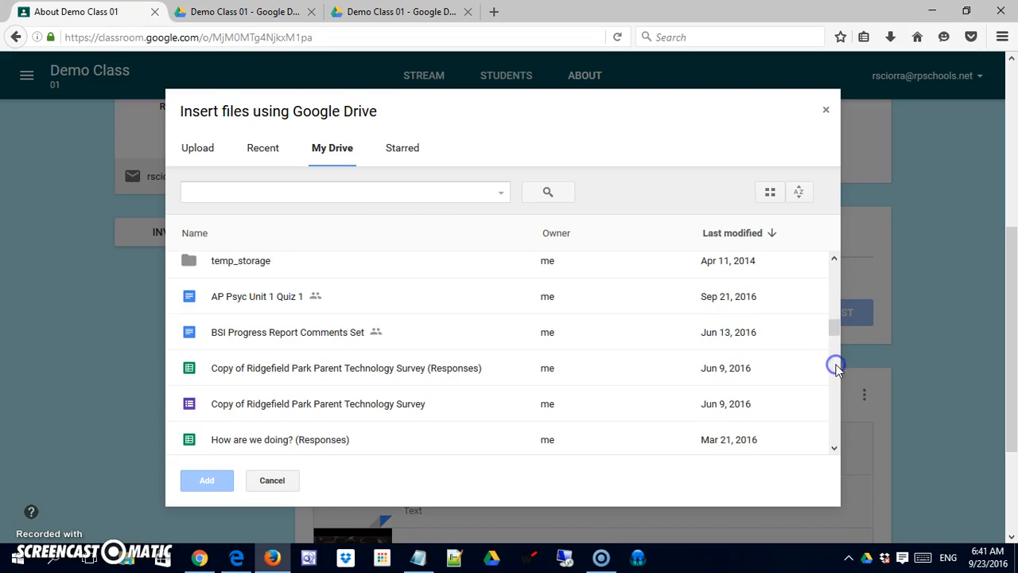
{"action": "left_click_drag", "start_coordinate": [836, 330], "coordinate": [831, 292]}
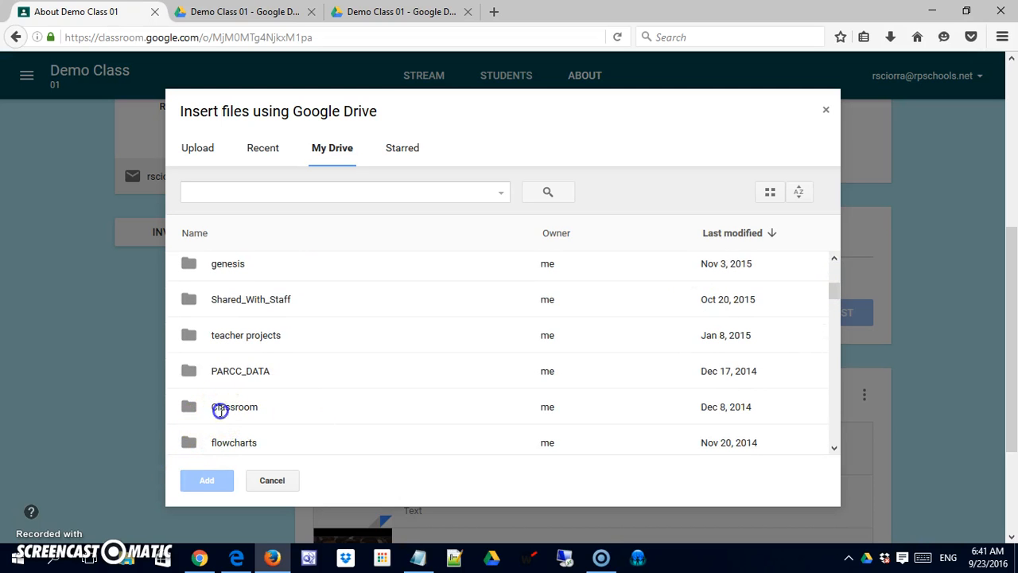
{"action": "double_click", "coordinate": [221, 411]}
{"action": "left_click", "coordinate": [229, 285]}
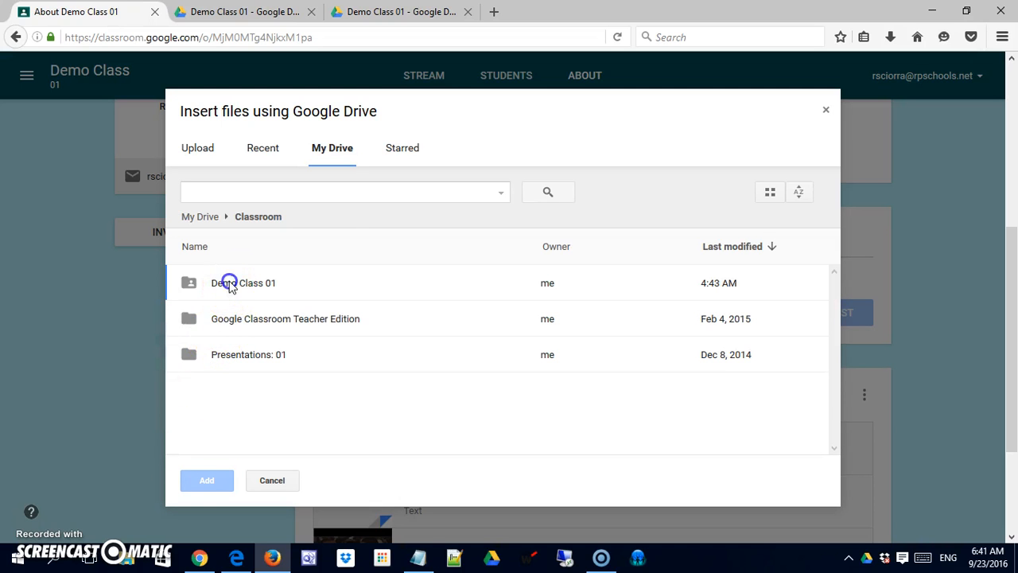
{"action": "double_click", "coordinate": [229, 285]}
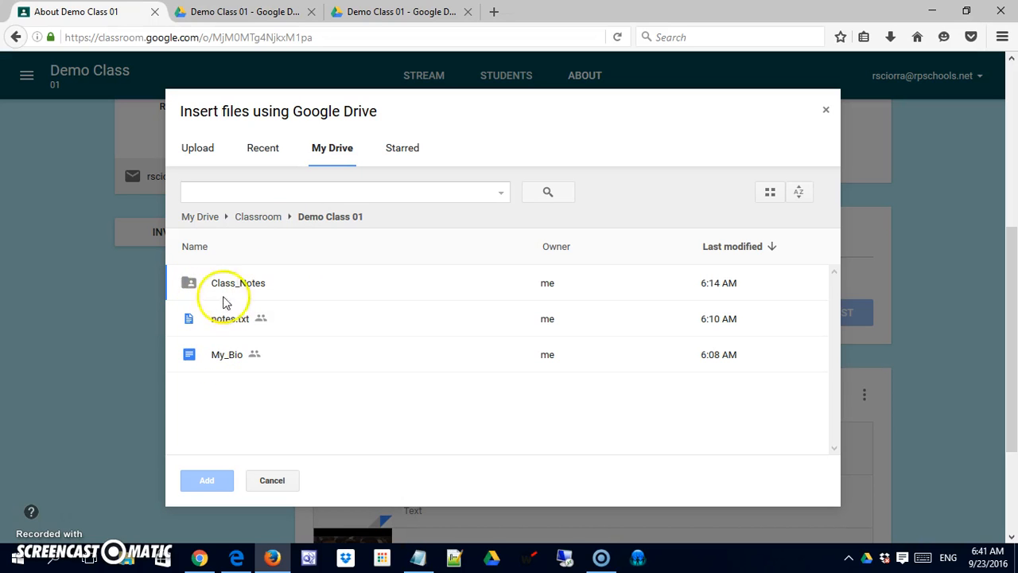
{"action": "left_click", "coordinate": [273, 481]}
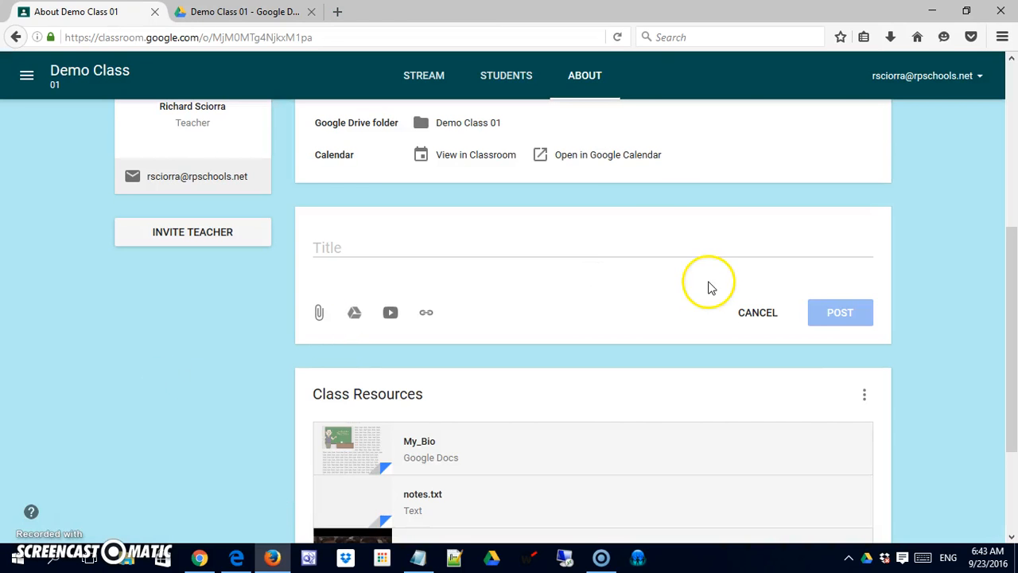
Step: Open the class's Demo Class 01 folder in Google Drive, check the Class_Notes subfolder and go back to the class folder
{"action": "left_click", "coordinate": [446, 126]}
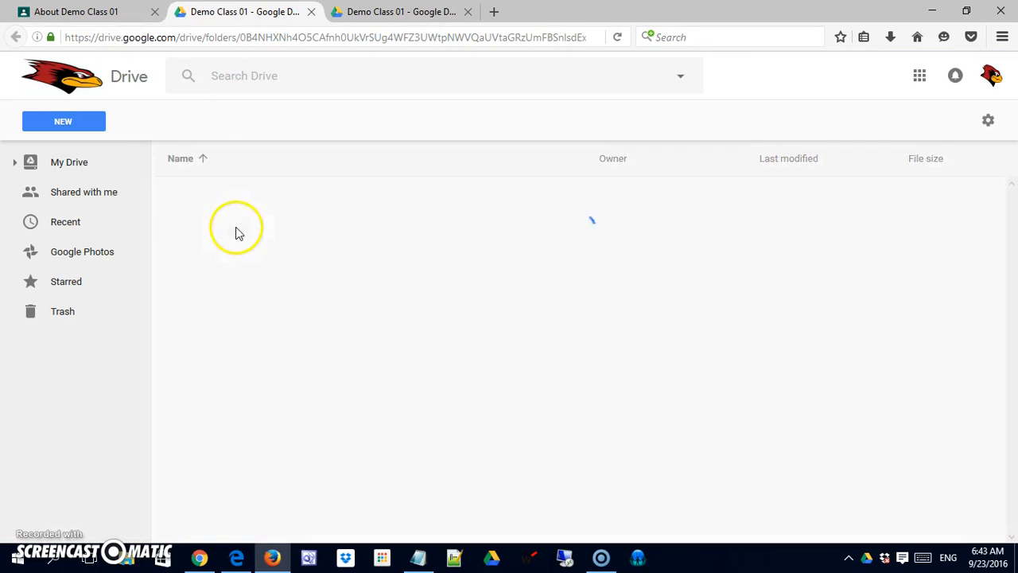
{"action": "double_click", "coordinate": [200, 198]}
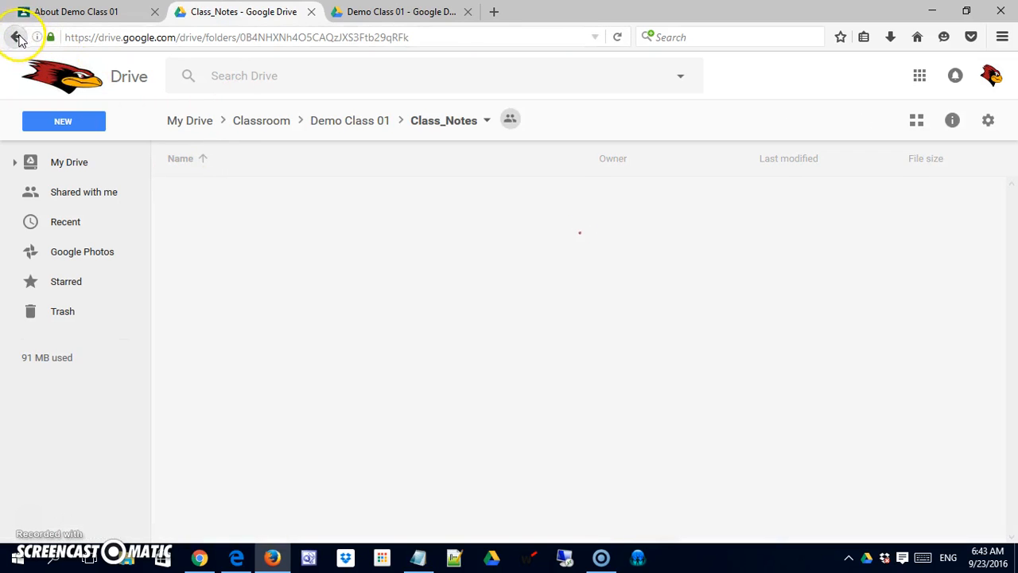
{"action": "left_click", "coordinate": [16, 37]}
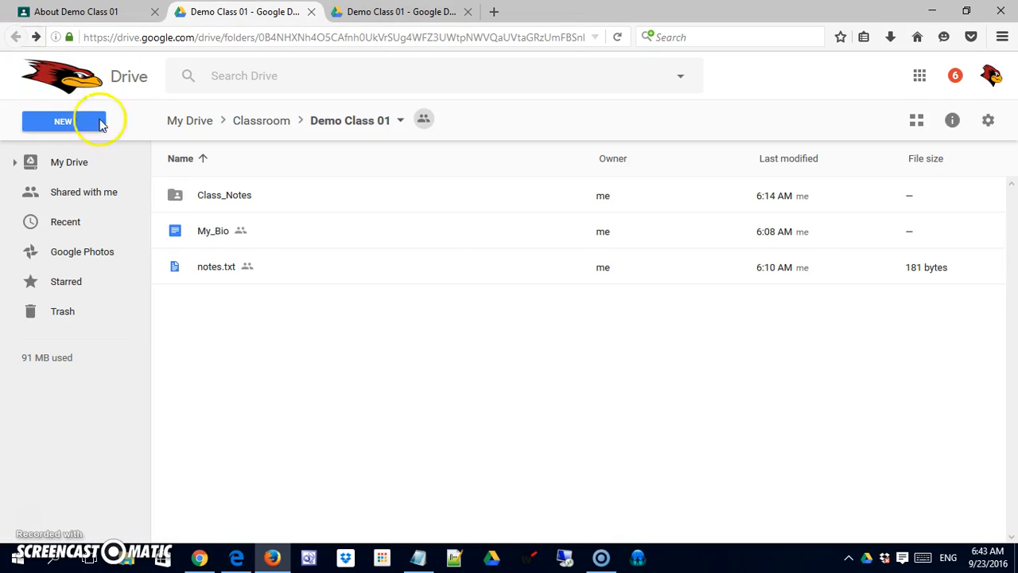
Step: Try getting a shareable link for the Class_Notes folder with link sharing on, and switch link sharing off again
{"action": "left_click", "coordinate": [196, 199]}
{"action": "right_click", "coordinate": [196, 199]}
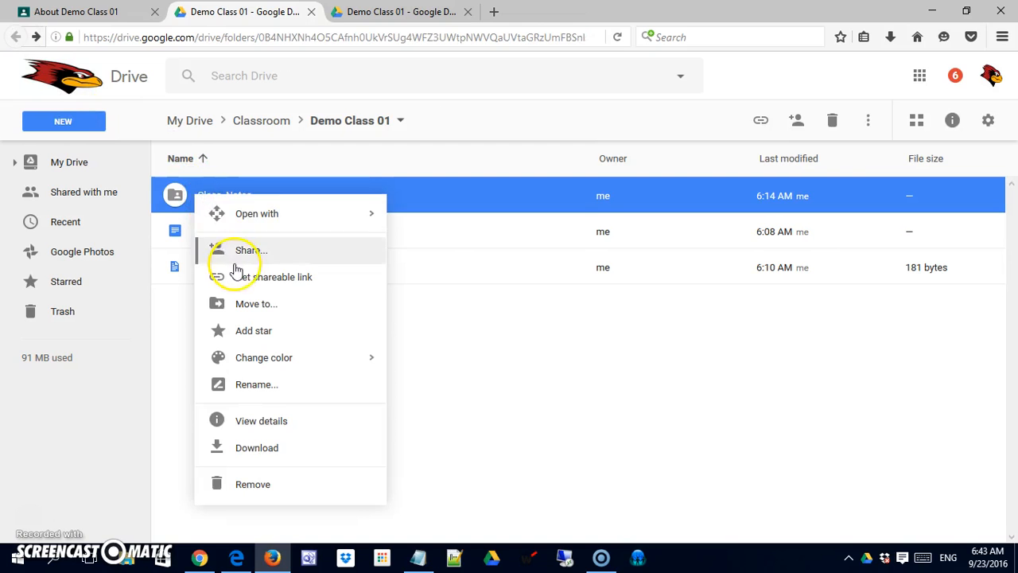
{"action": "left_click", "coordinate": [262, 277]}
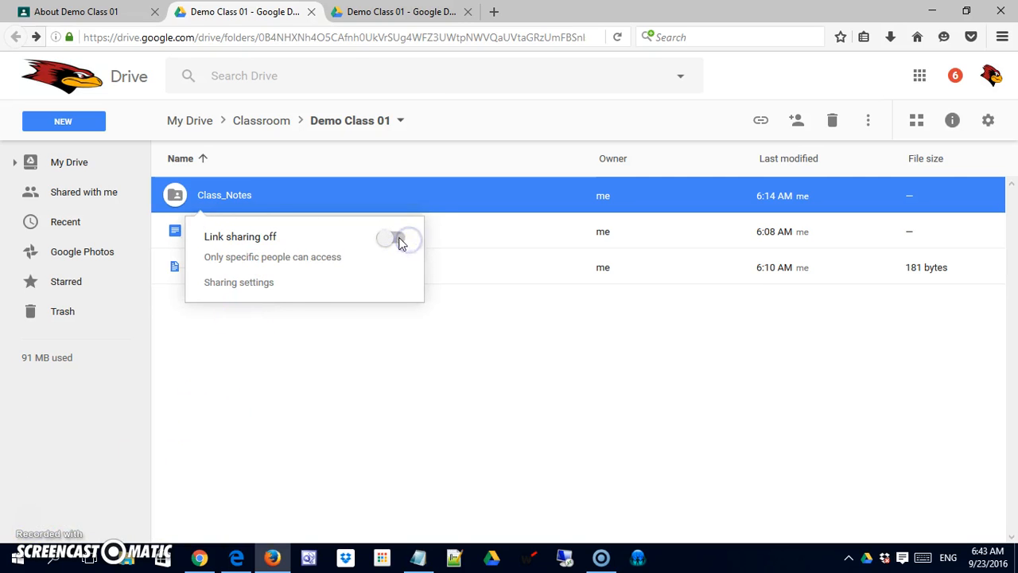
{"action": "left_click", "coordinate": [400, 240]}
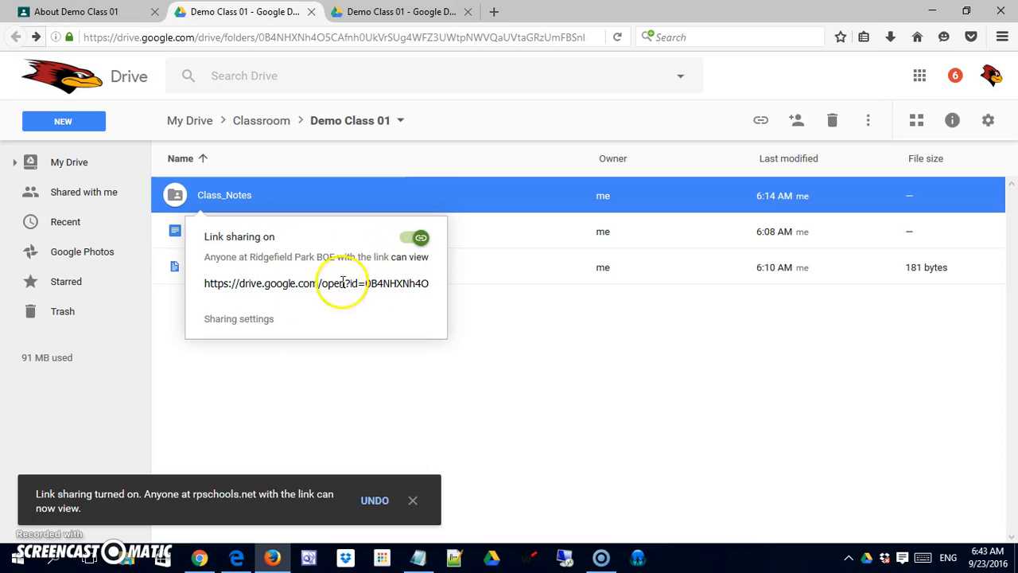
{"action": "left_click_drag", "start_coordinate": [209, 283], "coordinate": [374, 284]}
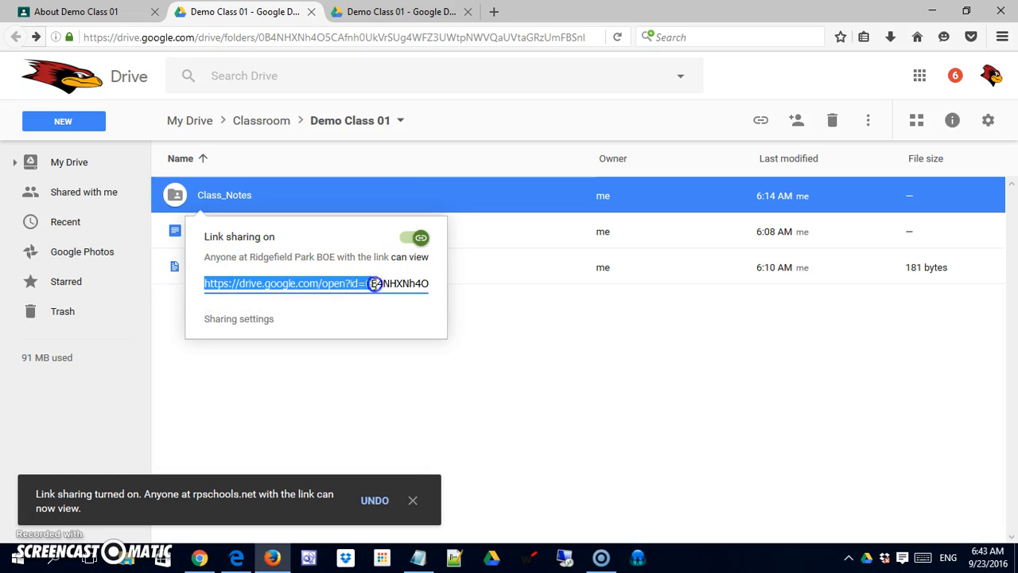
{"action": "left_click", "coordinate": [413, 237]}
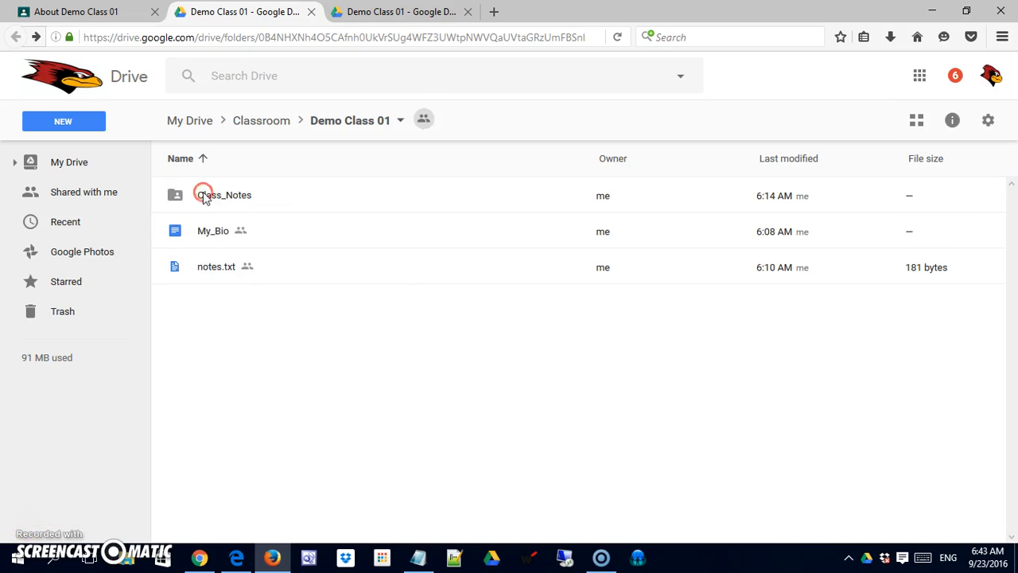
Step: In the advanced sharing settings of the Class_Notes folder, set link sharing to "On - Anyone with the link" and save it
{"action": "right_click", "coordinate": [203, 197]}
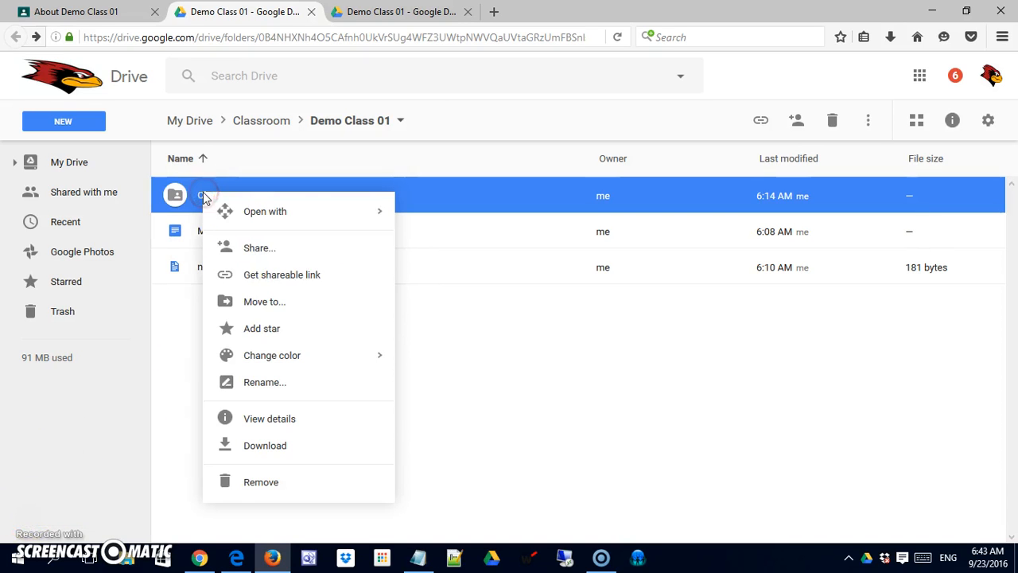
{"action": "left_click", "coordinate": [289, 249]}
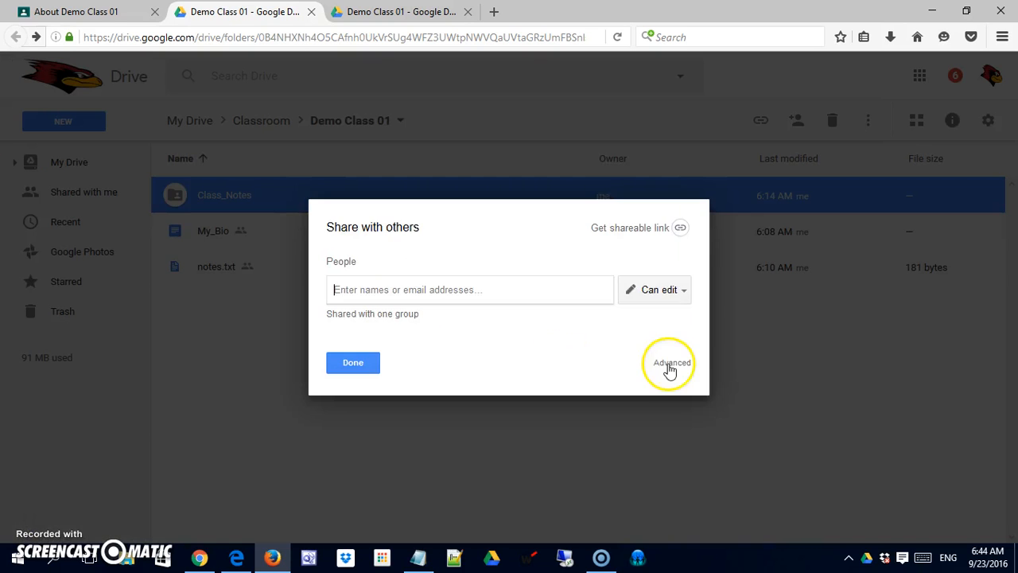
{"action": "left_click", "coordinate": [671, 364]}
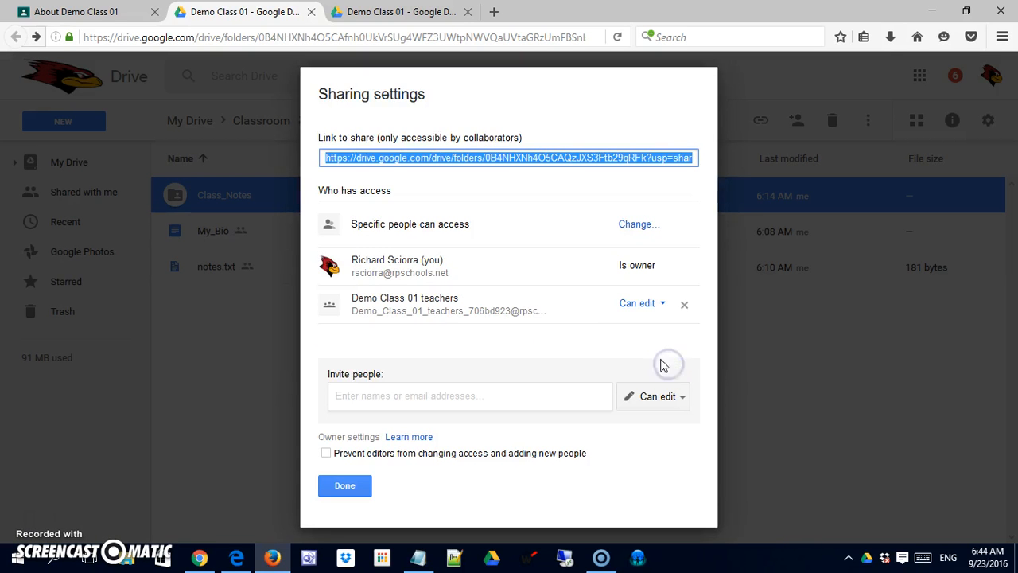
{"action": "left_click", "coordinate": [648, 227]}
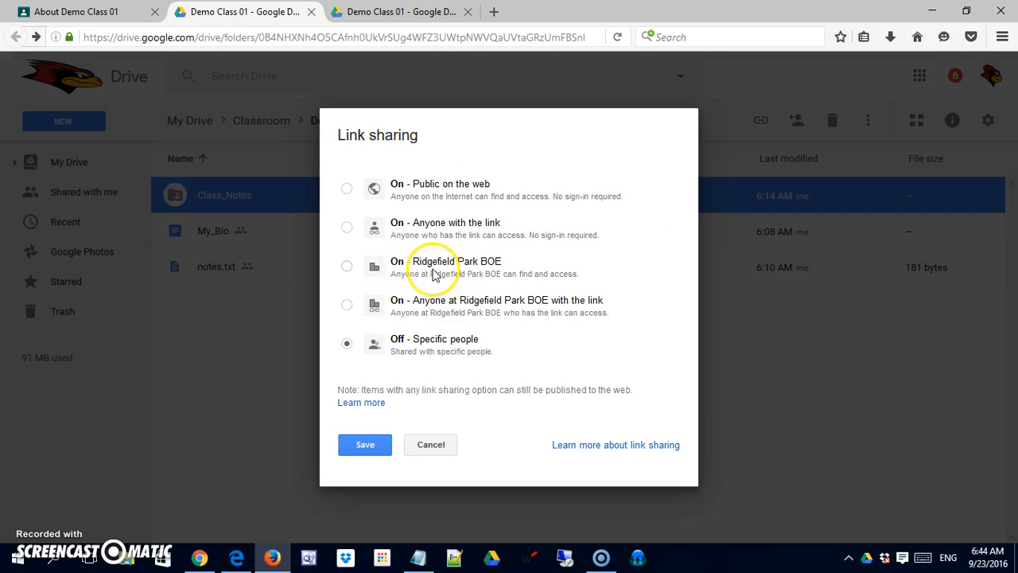
{"action": "left_click", "coordinate": [348, 229]}
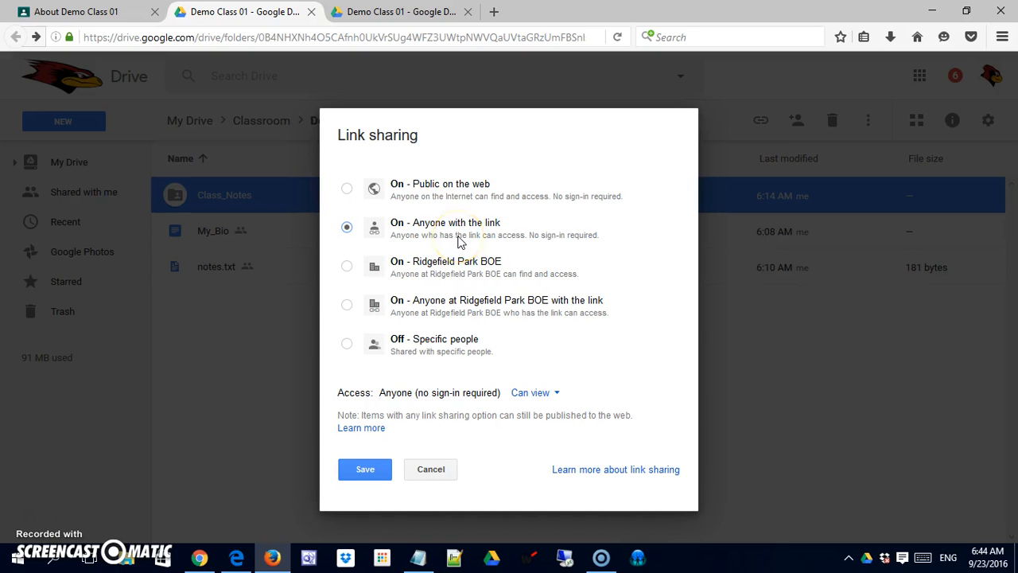
{"action": "left_click", "coordinate": [358, 470]}
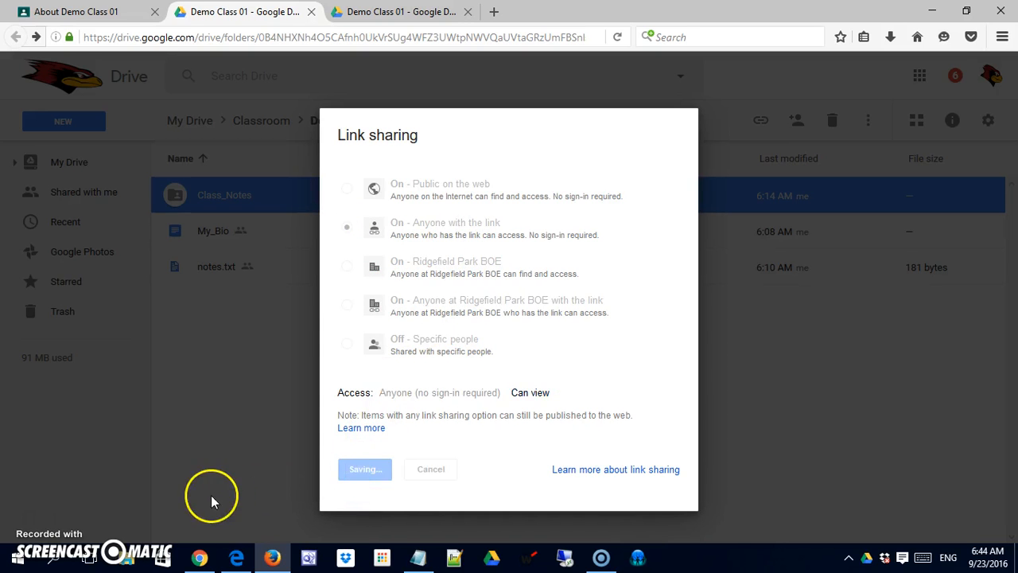